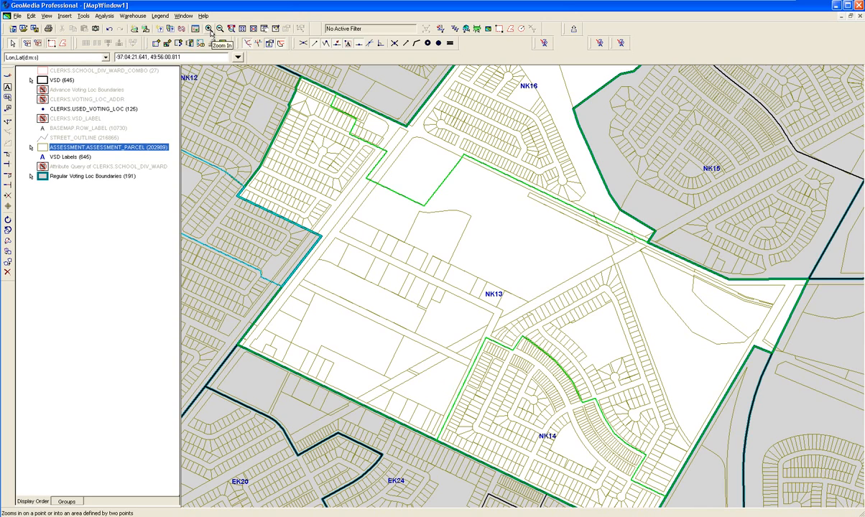
Step: Move the green boundary's corner vertex behind the northern row of lots to mid-lane, in line with the adjoining lot-line segment
left_click(210, 30)
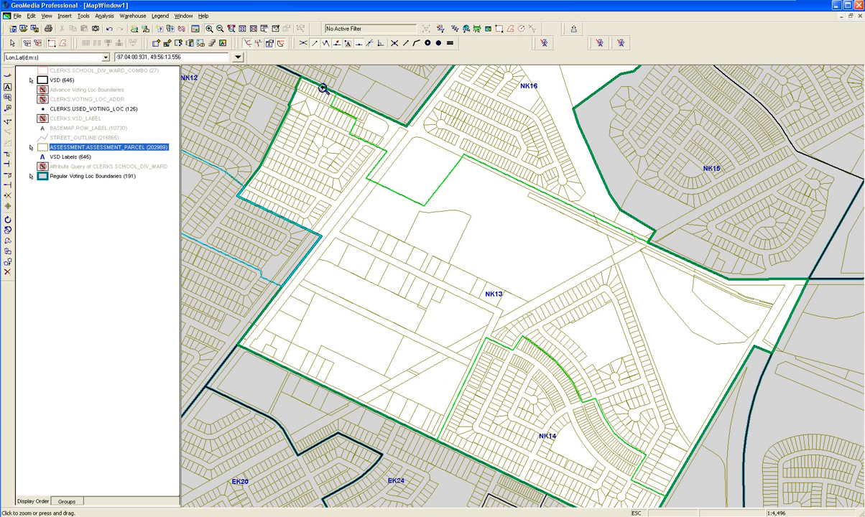
left_click_drag(304, 81, 340, 120)
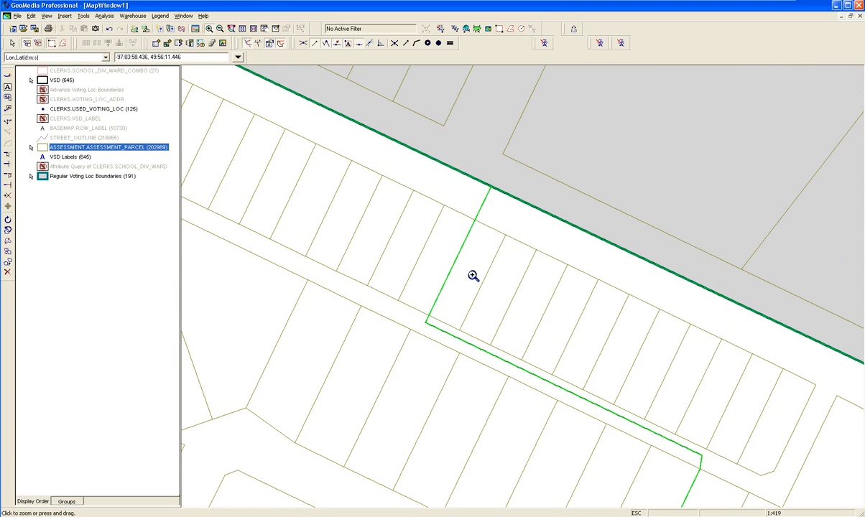
key("Escape")
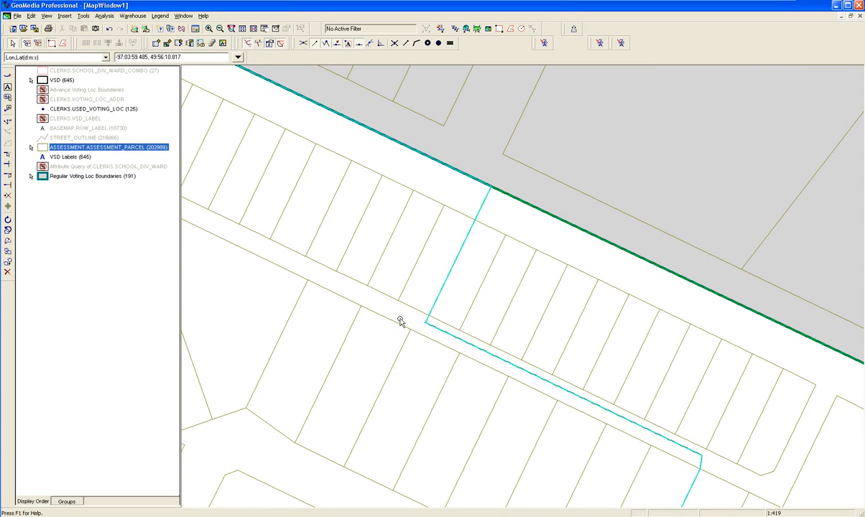
left_click(208, 28)
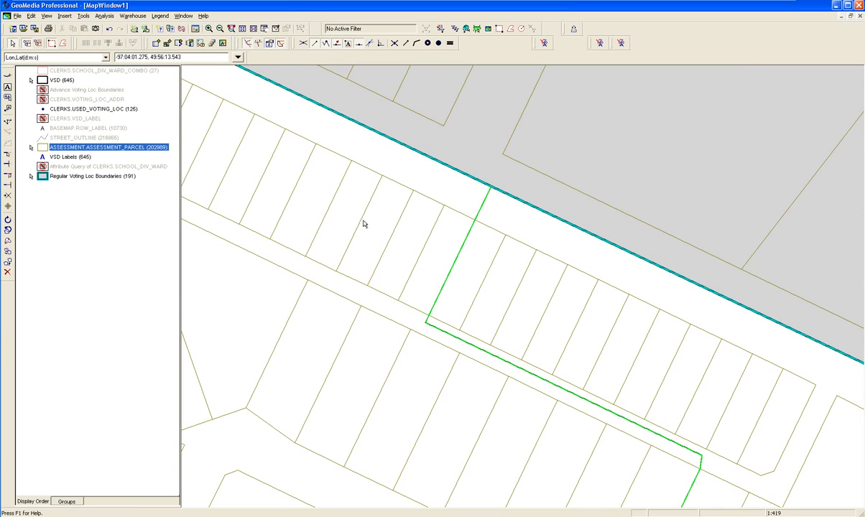
left_click_drag(410, 295, 425, 334)
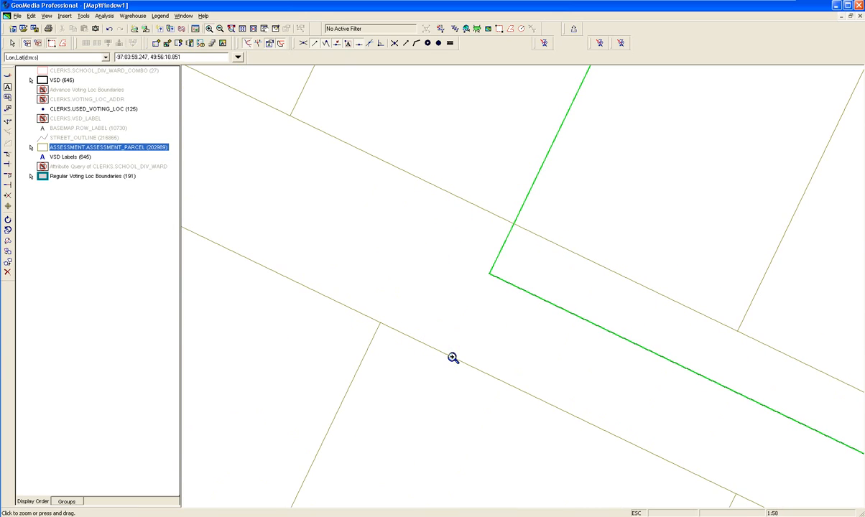
key("Escape")
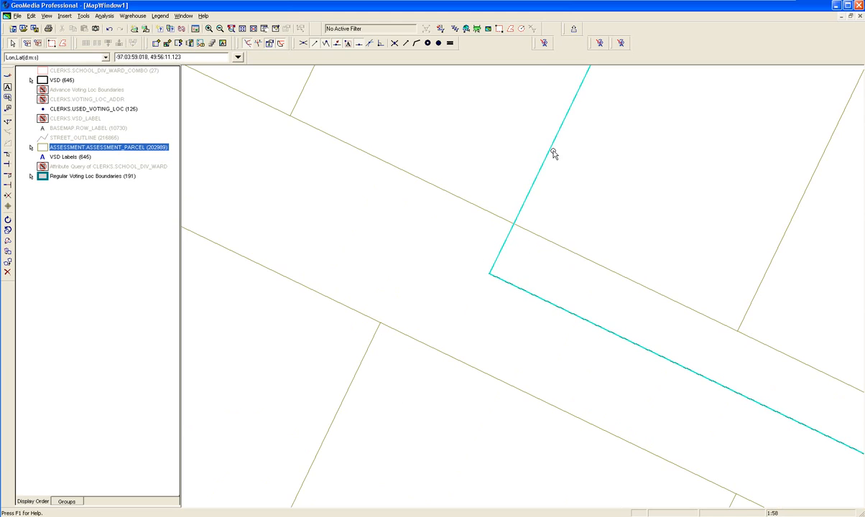
left_click(532, 249)
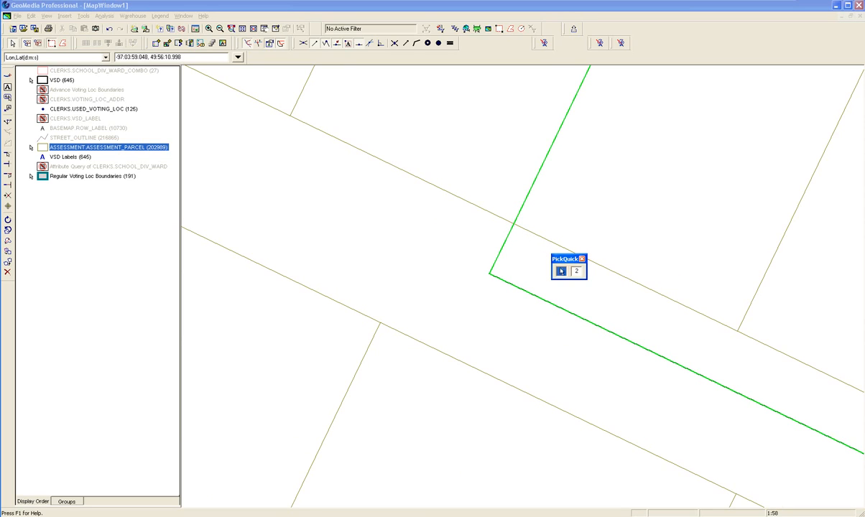
left_click(561, 271)
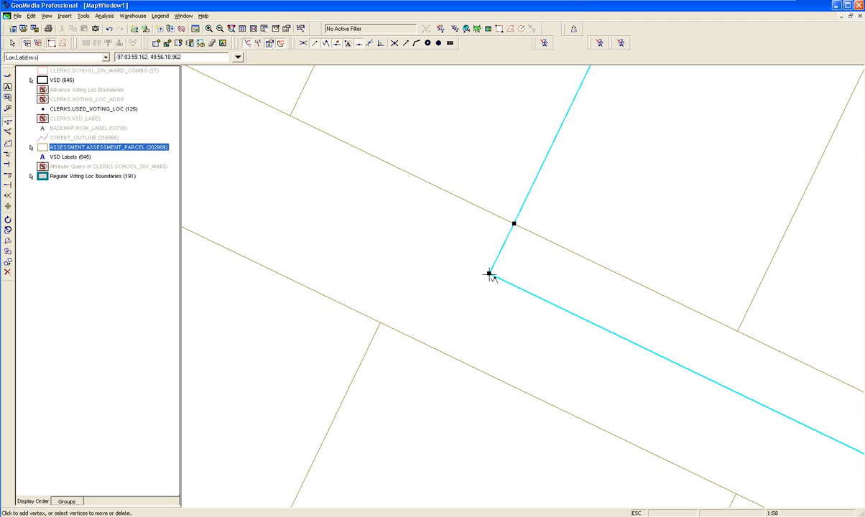
mouse_move(488, 276)
left_mouse_down()
mouse_move(483, 288)
mouse_move(454, 274)
mouse_move(517, 309)
mouse_move(524, 295)
mouse_move(477, 355)
mouse_move(480, 286)
left_mouse_up()
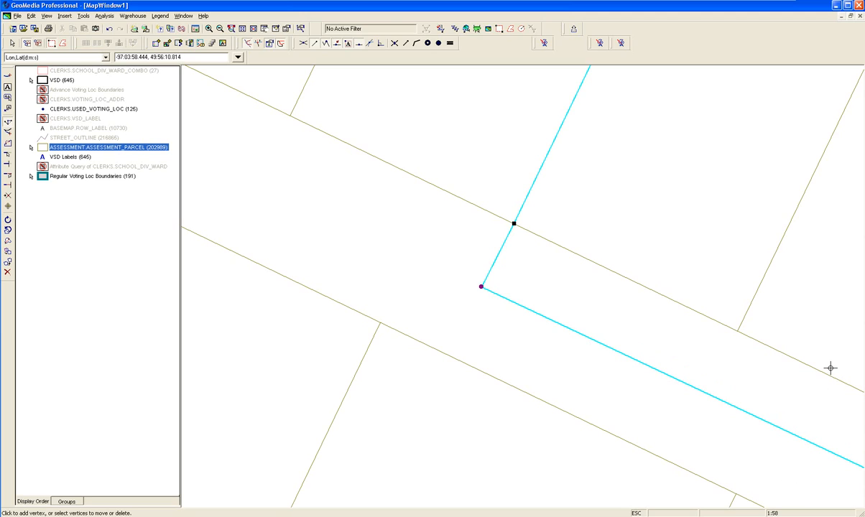
Step: Move the boundary vertex at the other end of the lane so the short crossing segment aligns with the lot line below it
left_click(264, 28)
left_click_drag(738, 386, 402, 232)
left_click_drag(697, 420, 617, 393)
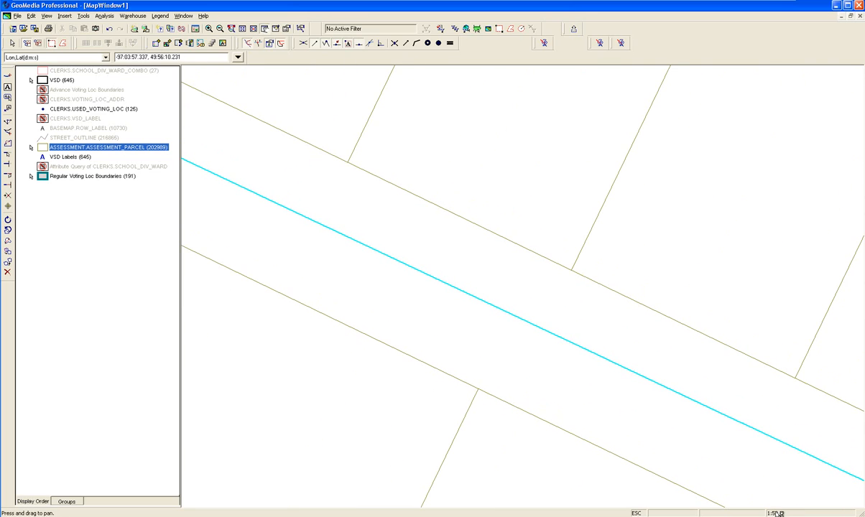
left_click_drag(786, 497, 424, 275)
left_click_drag(655, 415, 367, 301)
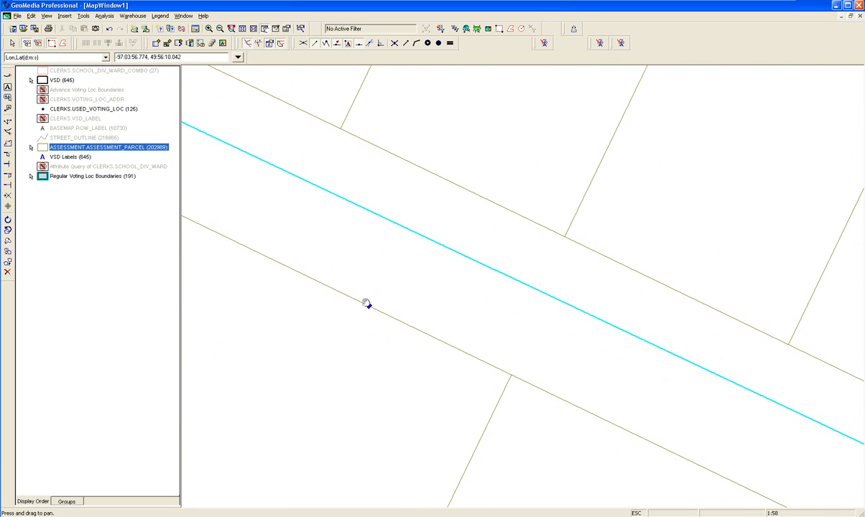
left_click_drag(606, 410, 505, 339)
left_click_drag(621, 378, 399, 308)
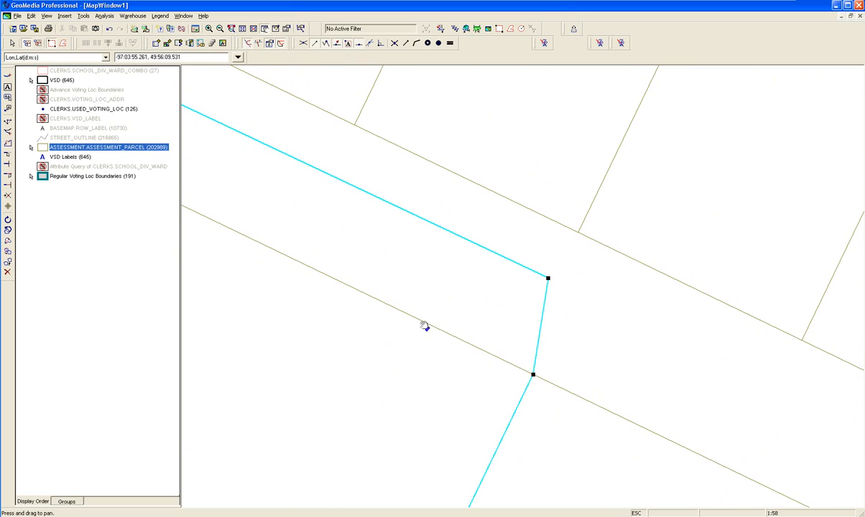
mouse_move(516, 371)
left_mouse_down()
mouse_move(509, 351)
mouse_move(512, 359)
left_mouse_up()
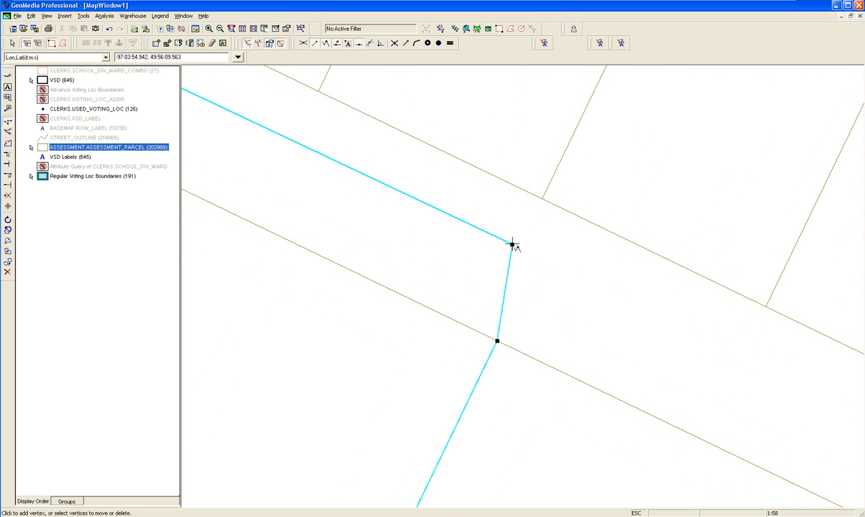
left_click_drag(512, 245, 527, 273)
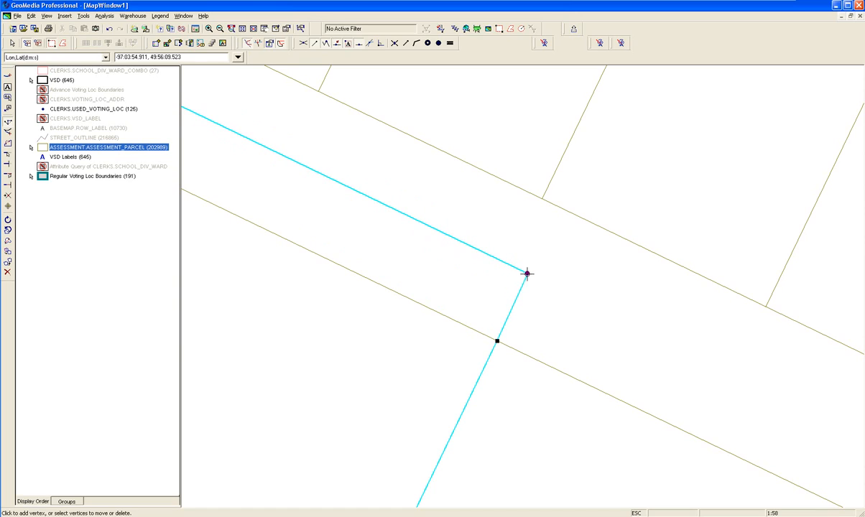
Step: Move the next boundary corner vertex to the middle of the street south of the lane, extending the lot-line segment straight
left_click(218, 29)
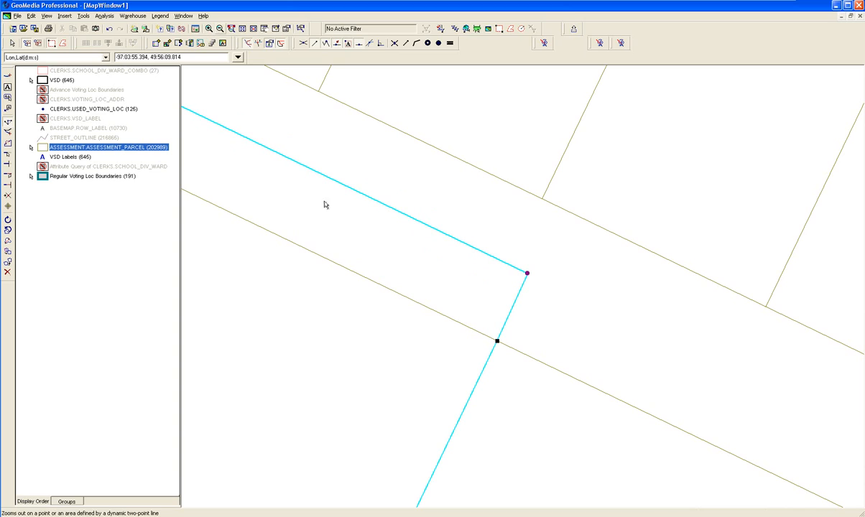
left_click(372, 342)
left_click(453, 349)
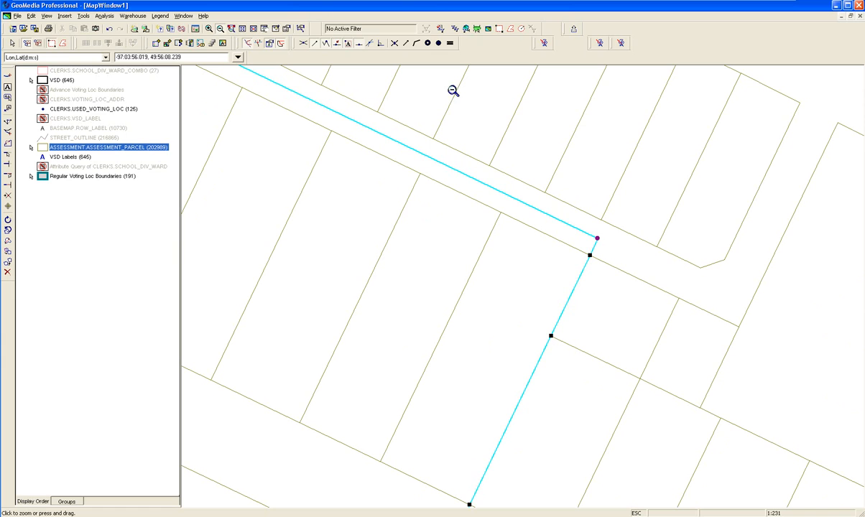
key("Escape")
mouse_move(422, 338)
left_mouse_down()
mouse_move(489, 218)
mouse_move(498, 332)
mouse_move(516, 359)
mouse_move(303, 278)
mouse_move(399, 310)
mouse_move(430, 347)
left_mouse_up()
key("Escape")
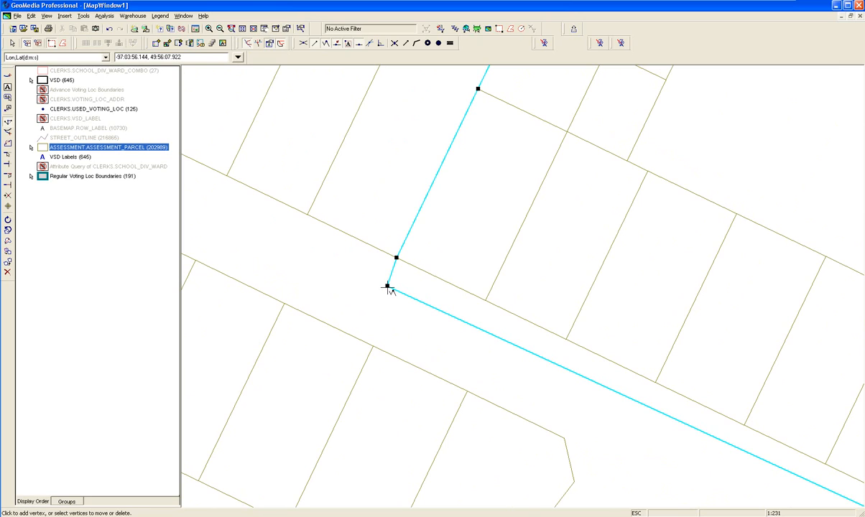
left_click_drag(387, 288, 378, 297)
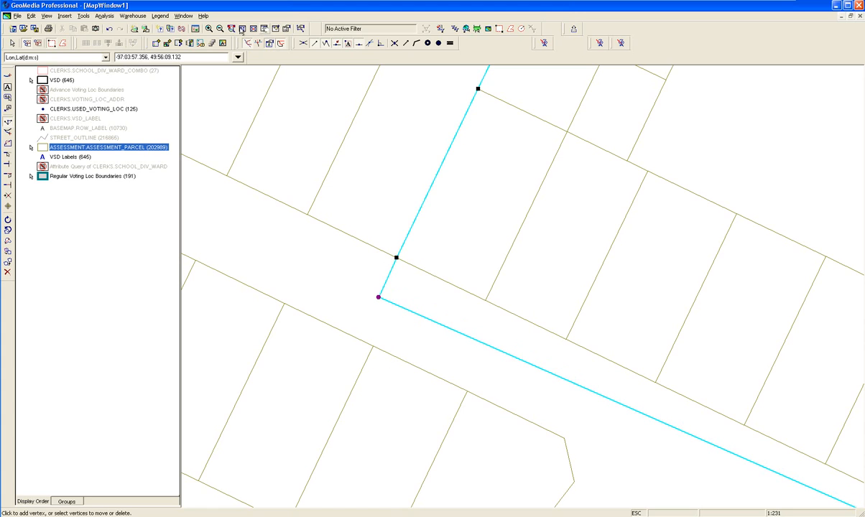
Step: Turn on the BASEMAP.ROW_LABEL street names to identify the streets around the next boundary corner
left_click(265, 29)
left_click_drag(581, 437, 442, 267)
left_click_drag(553, 359, 605, 490)
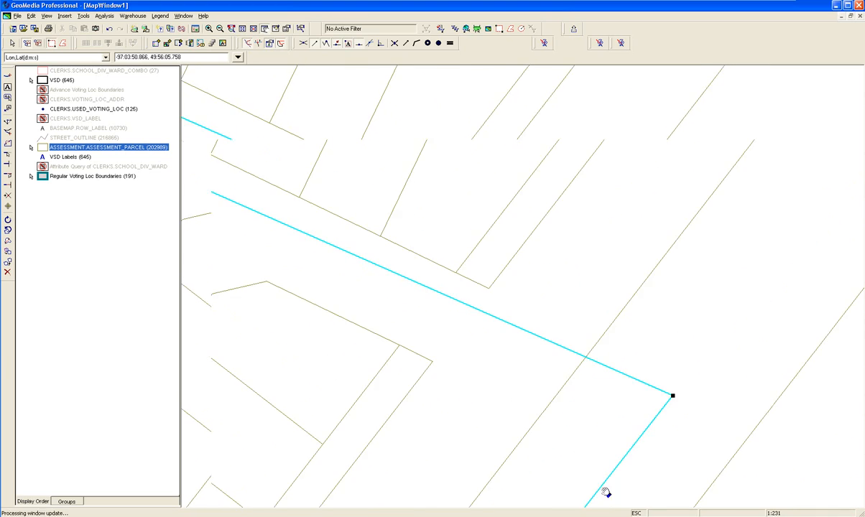
left_click_drag(591, 442, 526, 344)
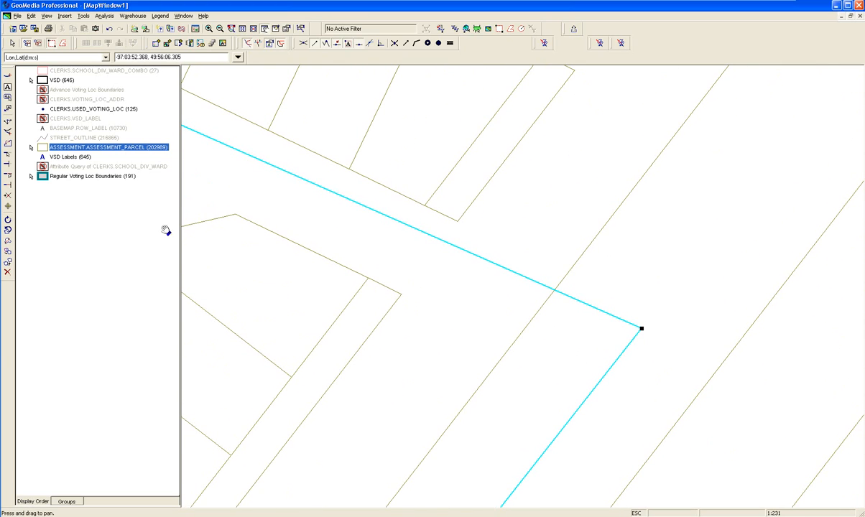
right_click(58, 130)
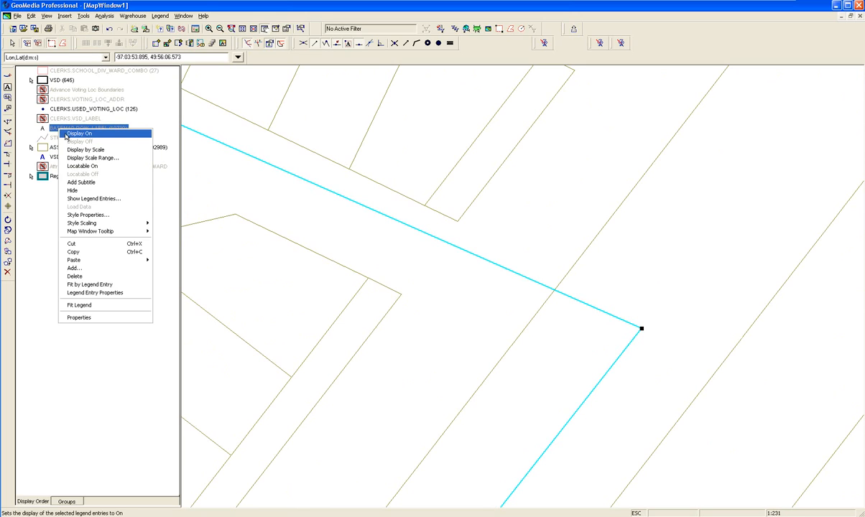
left_click(72, 137)
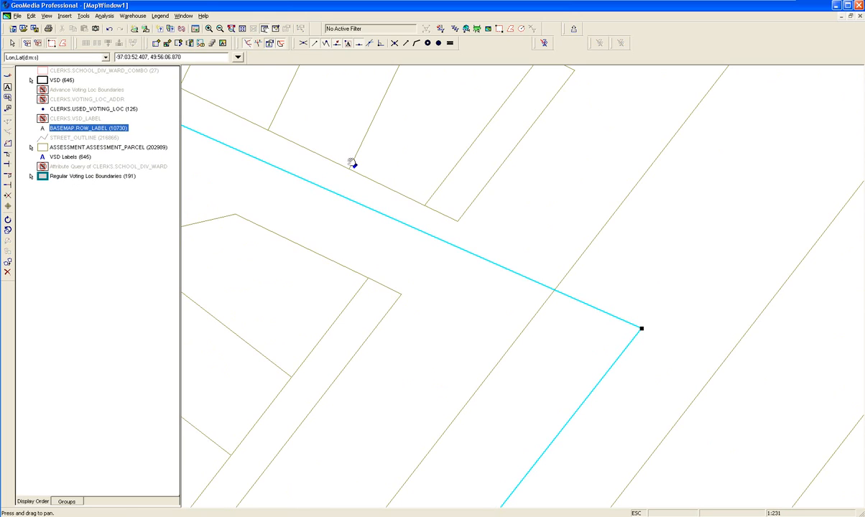
key("minus")
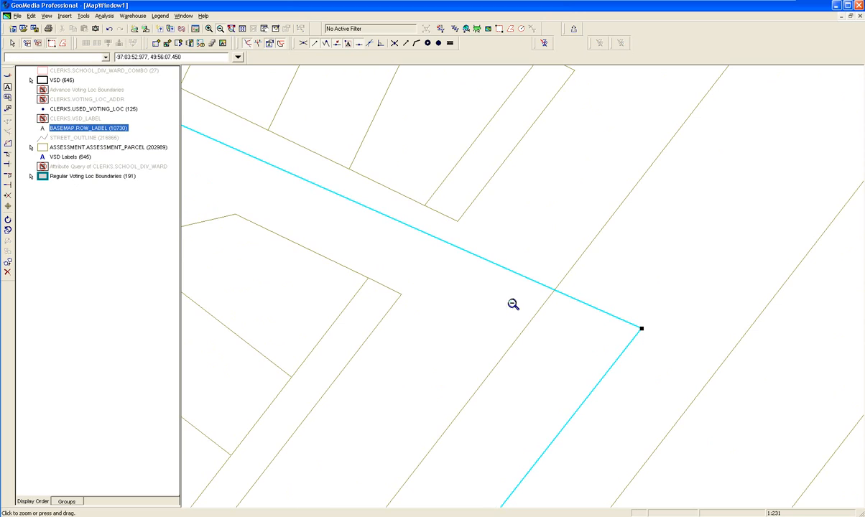
left_click(559, 324)
left_click(562, 341)
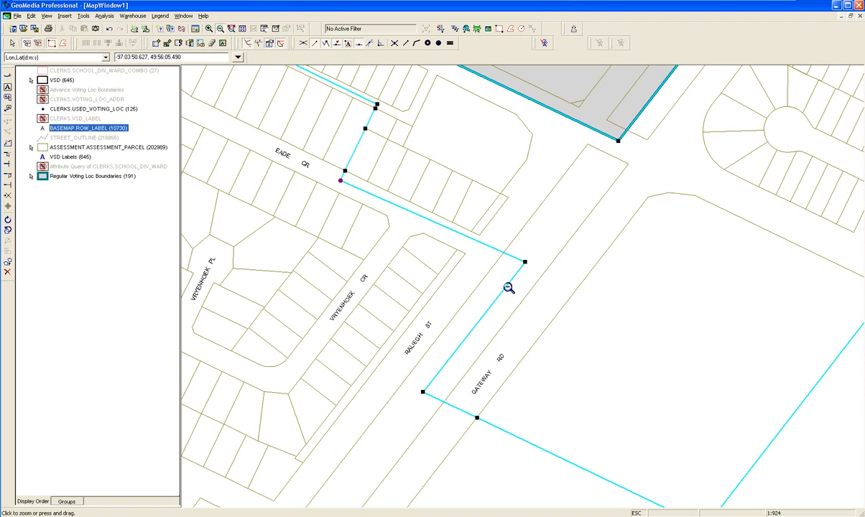
Step: Move the boundary vertex east of Raleigh St so its incoming segment follows the centre of Eade Cr
left_click(202, 43)
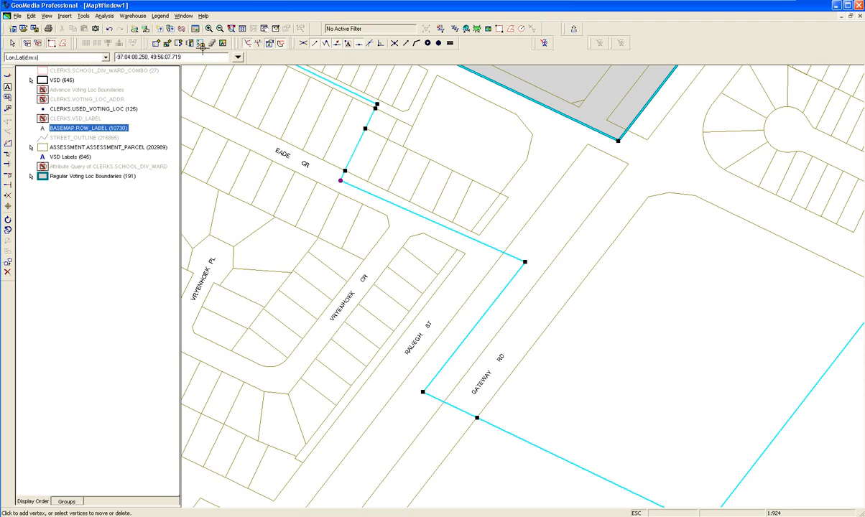
left_click(208, 28)
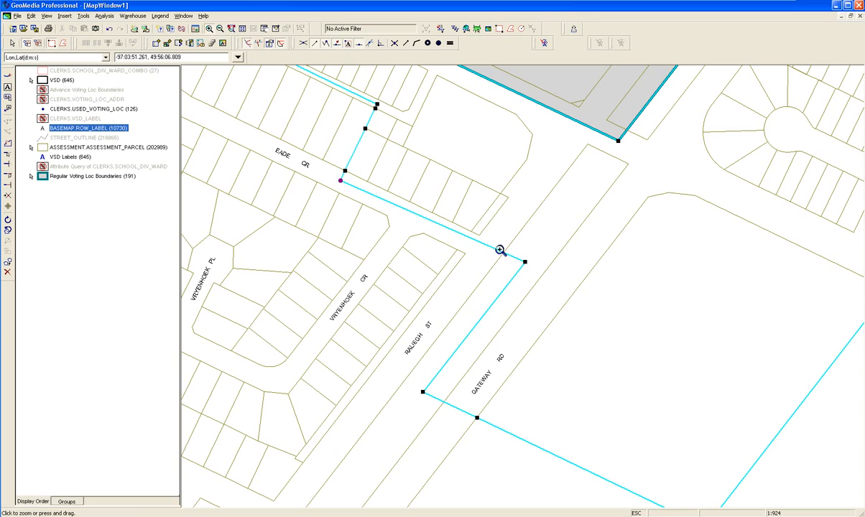
left_click_drag(500, 251, 305, 187)
left_click_drag(390, 232, 551, 298)
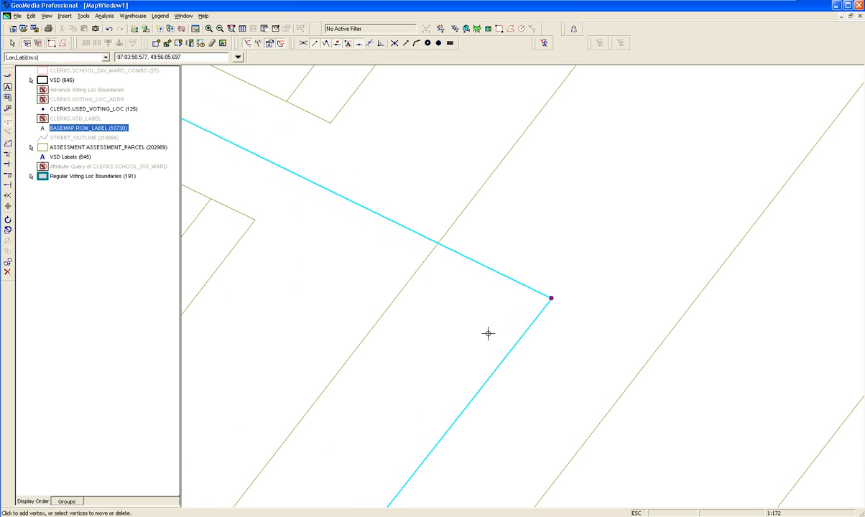
Step: Examine the boundary between Raleigh St and Gateway Rd, its remaining vertices and the surrounding voting subdivisions
left_click(220, 28)
left_click(301, 187)
left_click(316, 208)
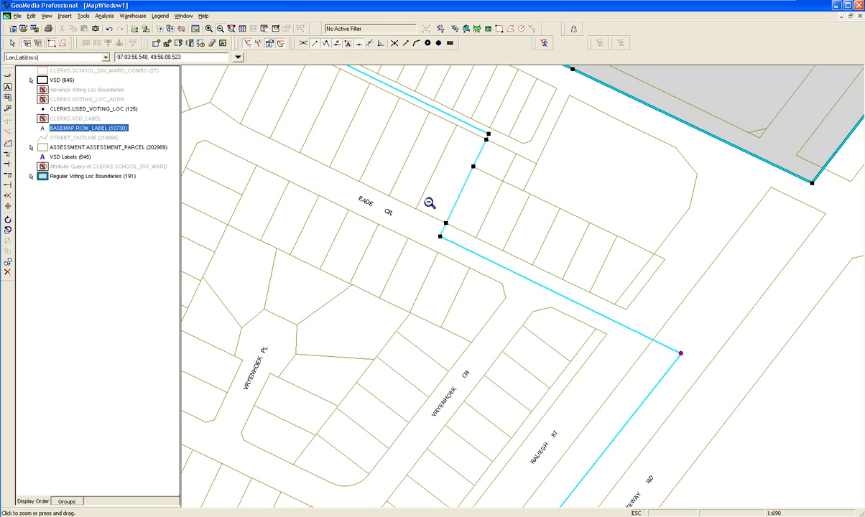
left_click(246, 28)
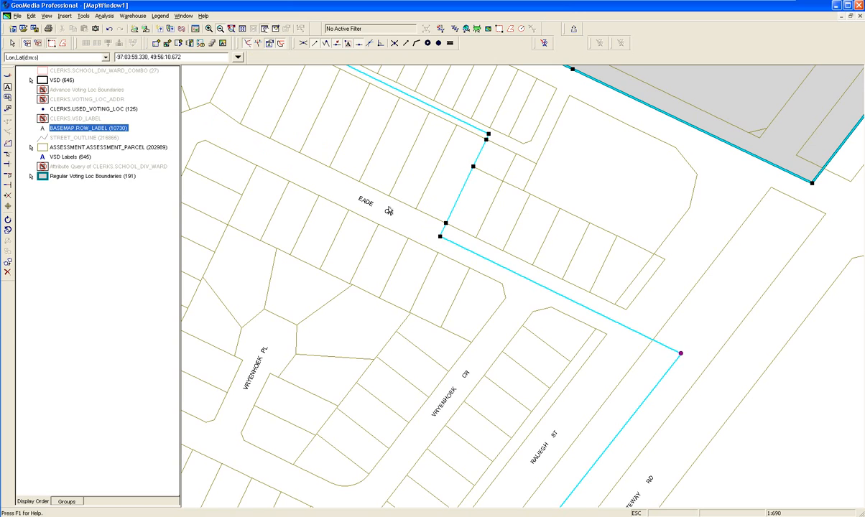
left_click_drag(463, 404, 487, 239)
left_click_drag(489, 340, 467, 301)
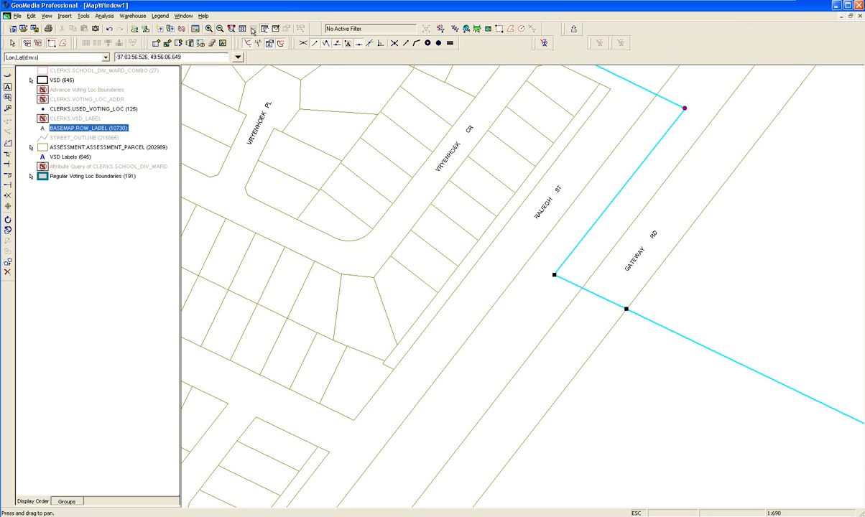
left_click(220, 28)
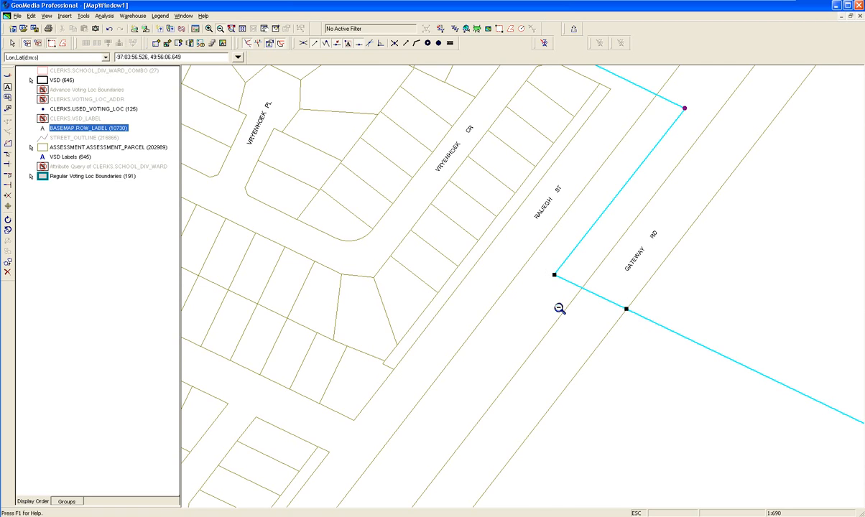
left_click(559, 320)
left_click(561, 335)
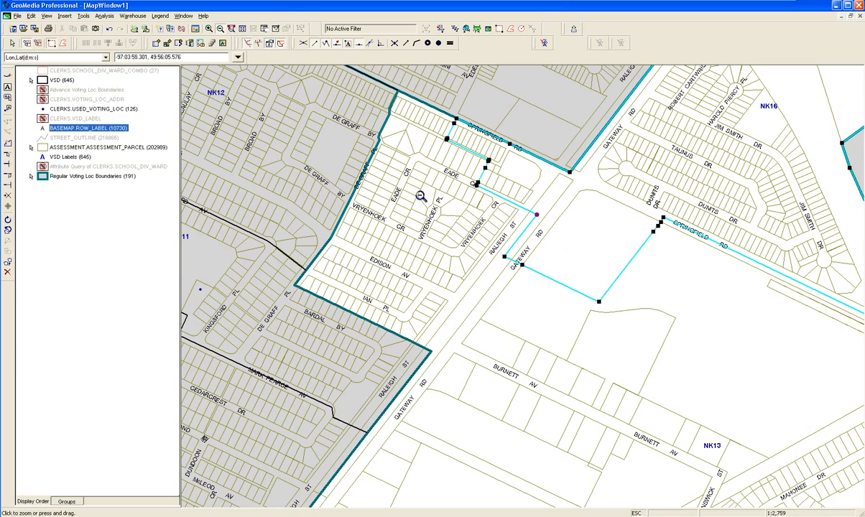
left_click(242, 29)
scroll(418, 176, "down", 2)
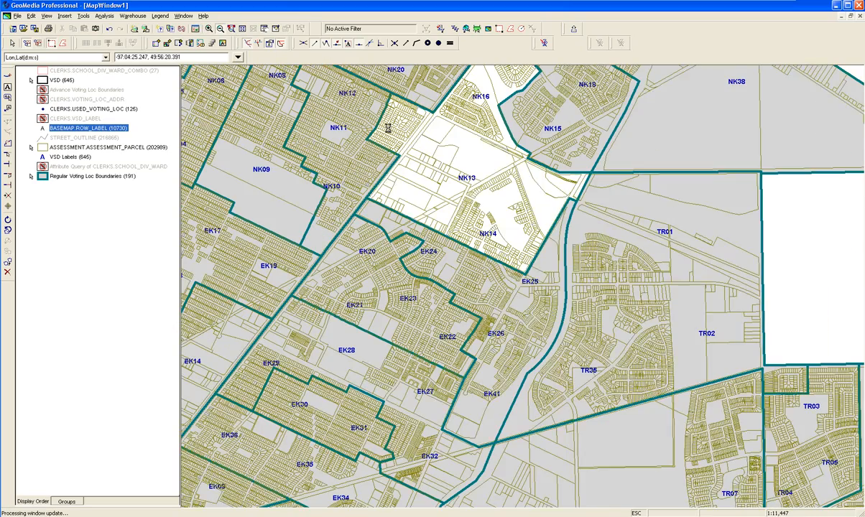
left_click(209, 30)
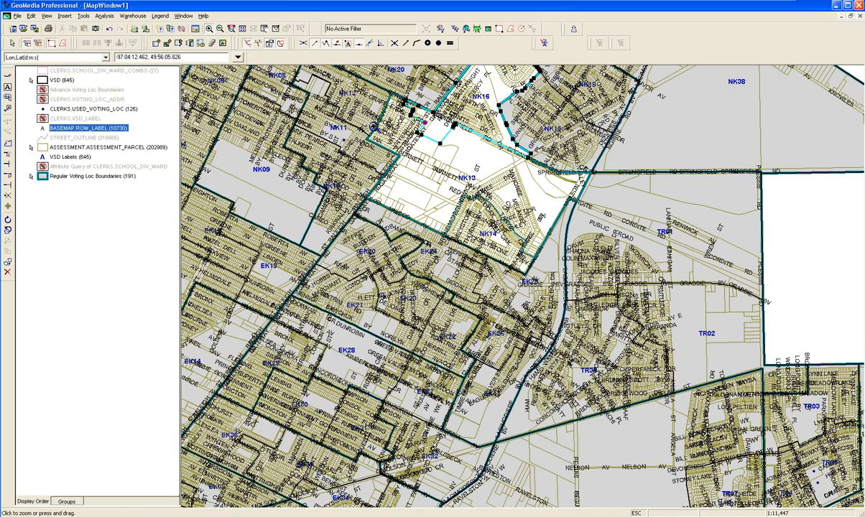
left_click_drag(414, 129, 403, 136)
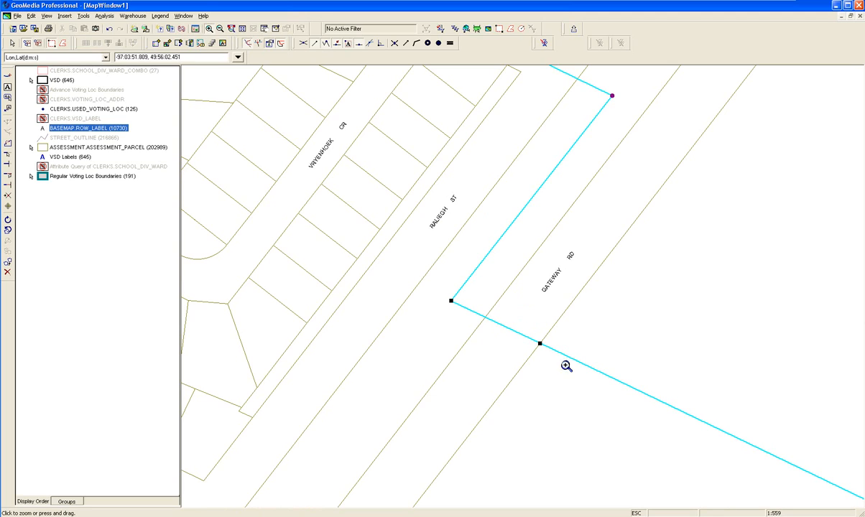
Step: Follow the boundary from Gateway Rd to its corner on Springfield Rd and end the current vertex editing
left_click(264, 28)
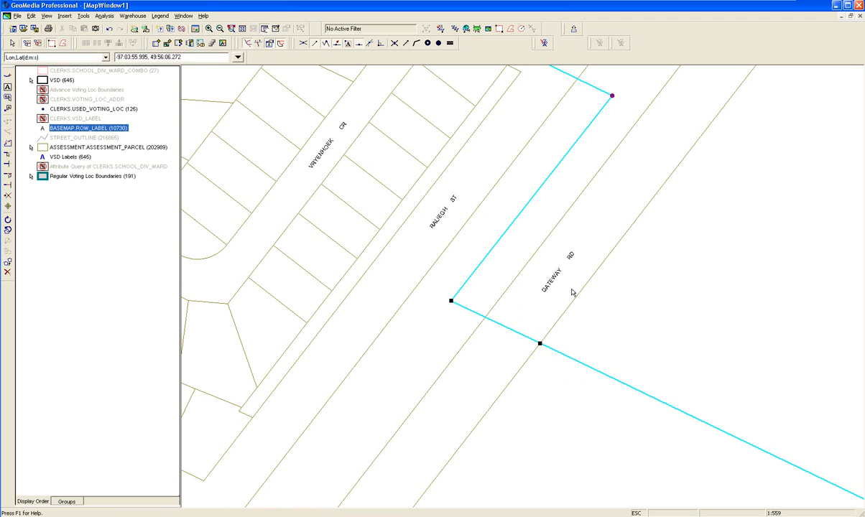
left_click_drag(750, 399, 387, 253)
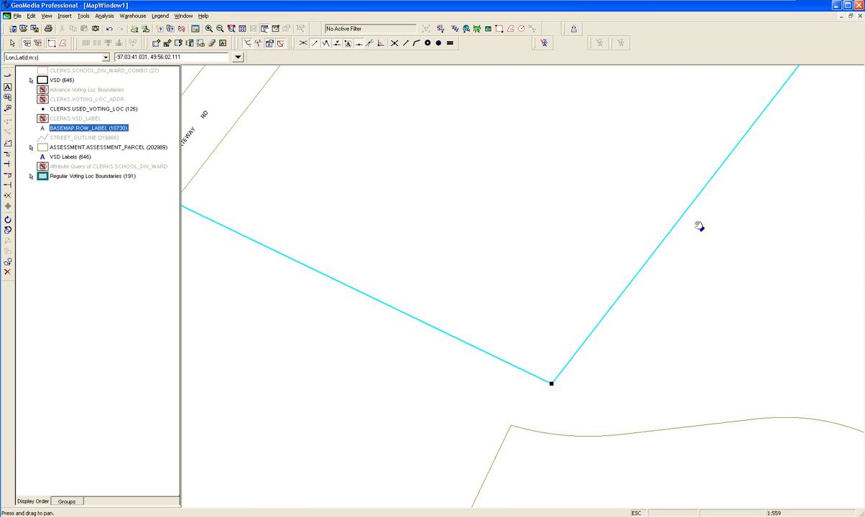
left_click_drag(699, 224, 471, 464)
left_click_drag(616, 224, 559, 353)
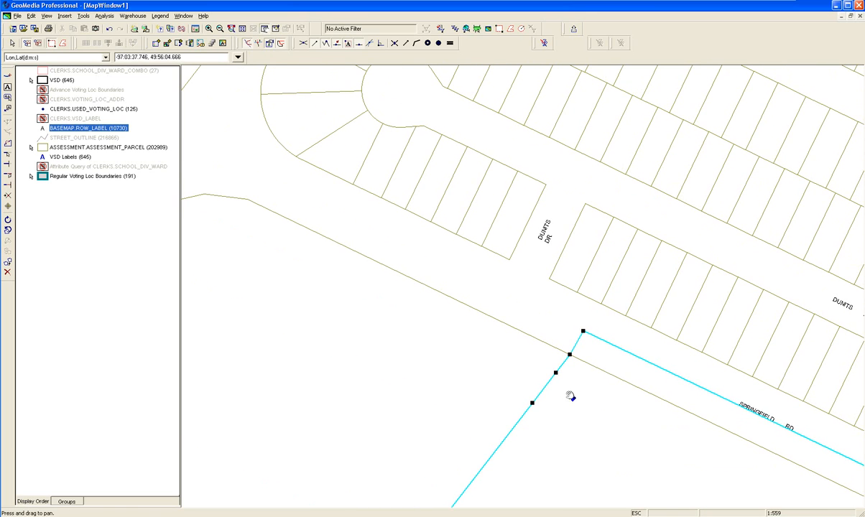
key("Escape")
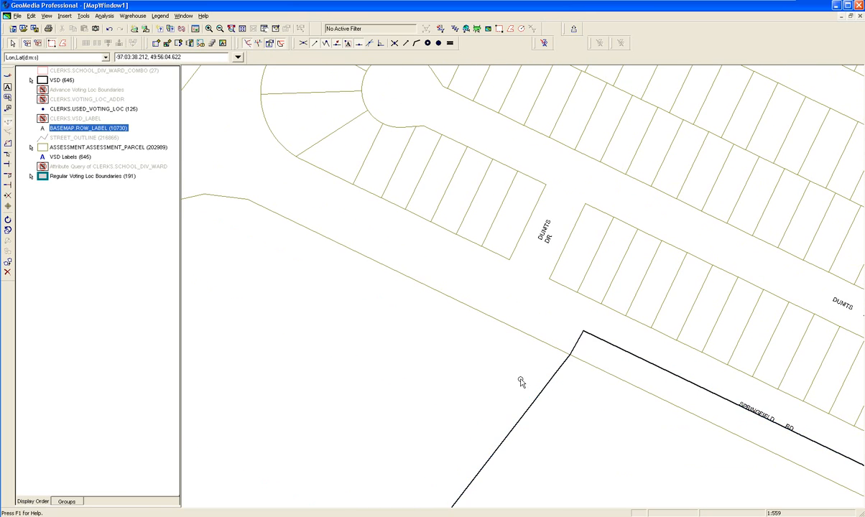
left_click(523, 383)
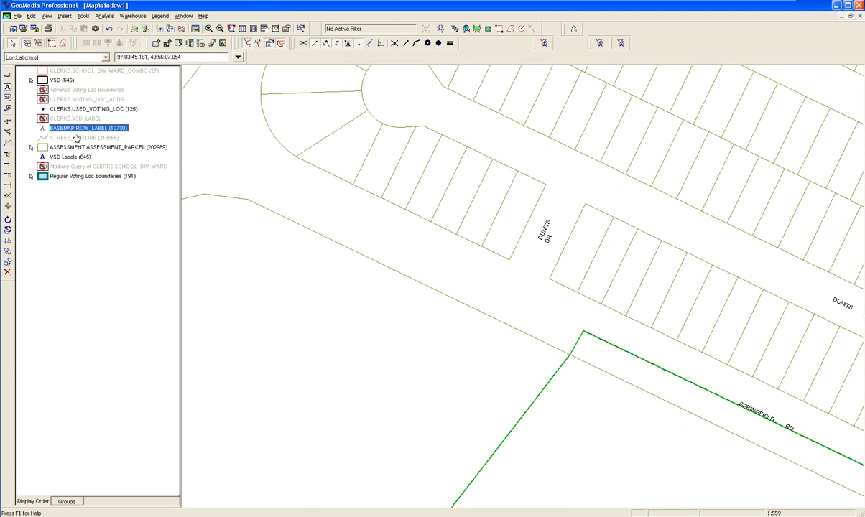
Step: Hide the VSD boundaries and display them again to compare them with the lines underneath
right_click(64, 79)
left_click(75, 90)
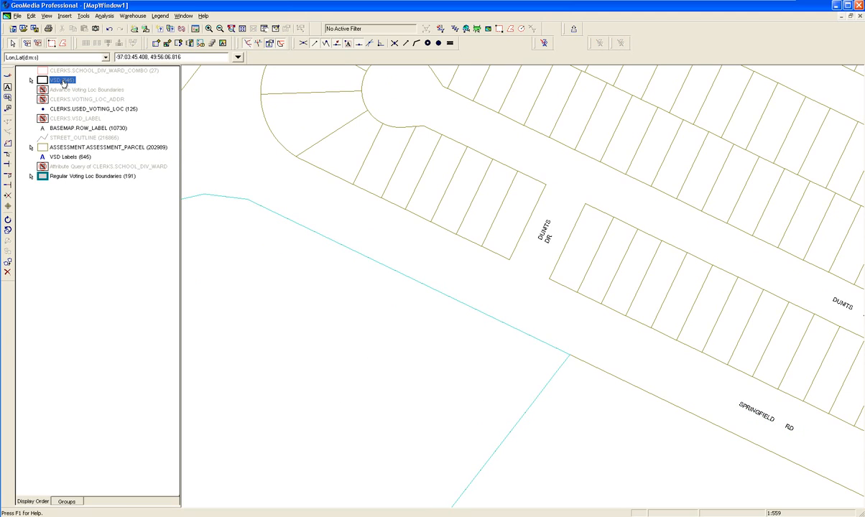
right_click(64, 83)
left_click(71, 87)
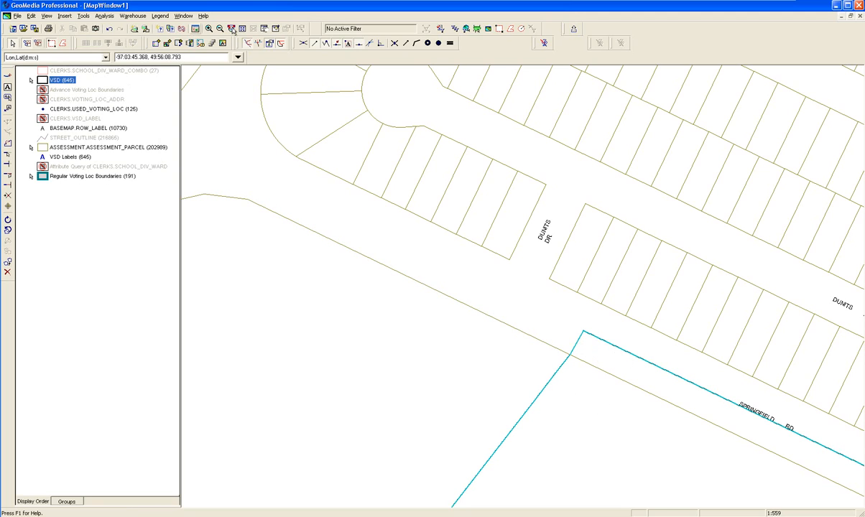
Step: Move the boundary's corner vertex on Springfield Rd to the middle of the road between the lot lines
left_click(209, 28)
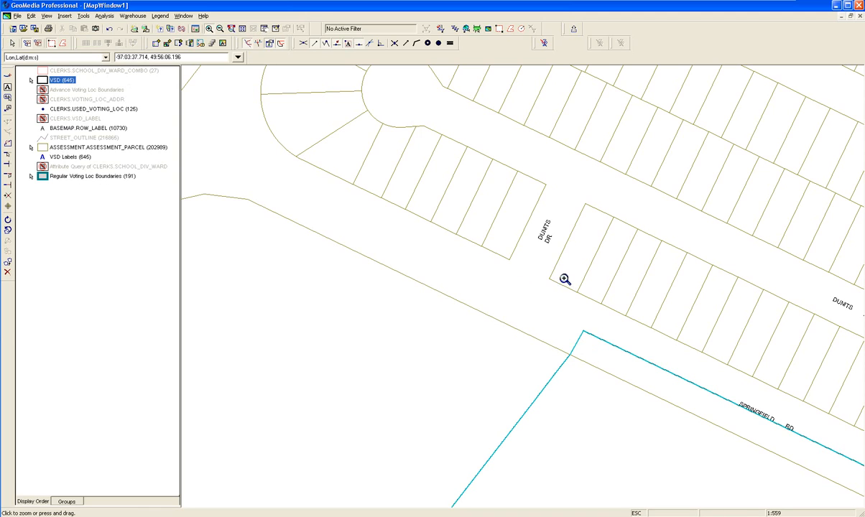
left_click_drag(537, 268, 585, 412)
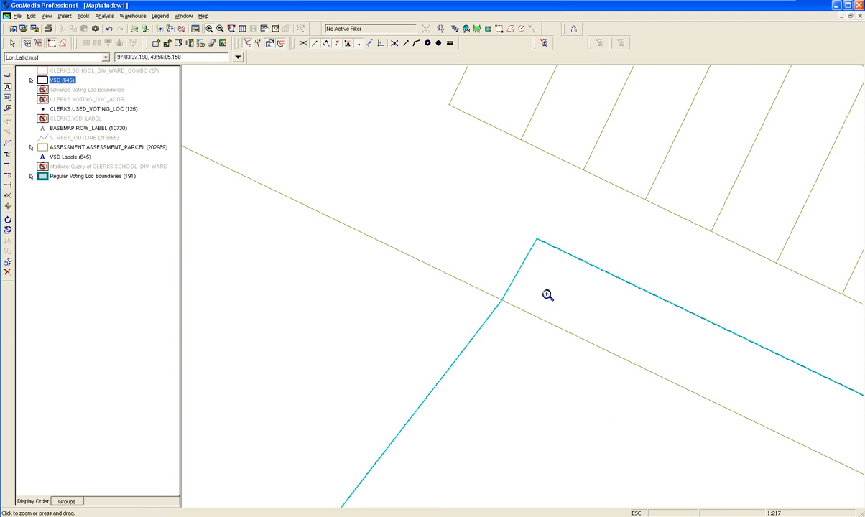
key("Escape")
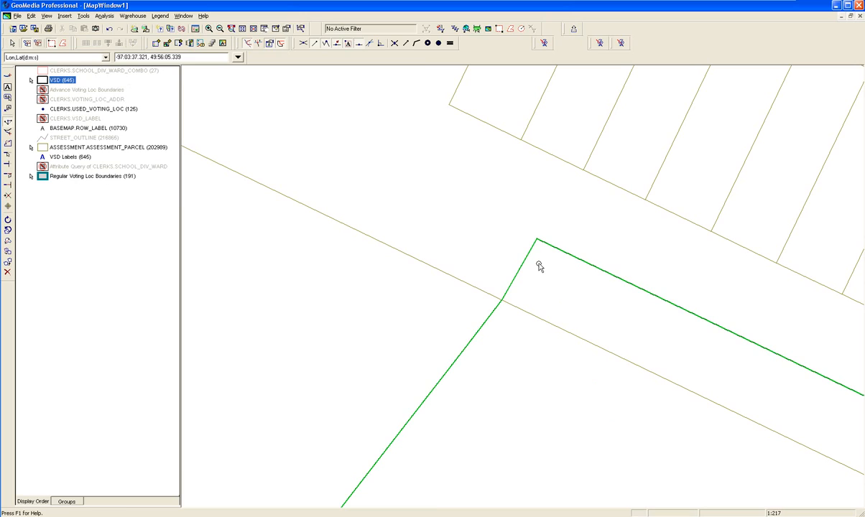
double_click(537, 247)
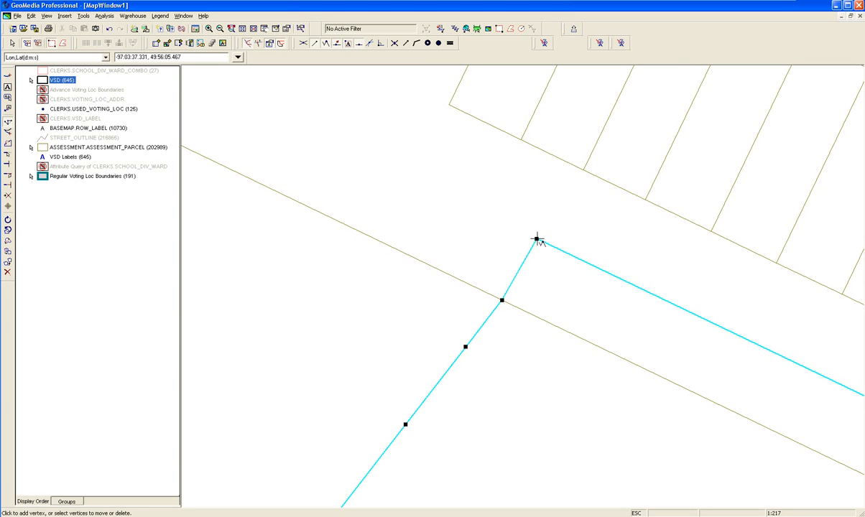
left_click_drag(536, 236, 535, 229)
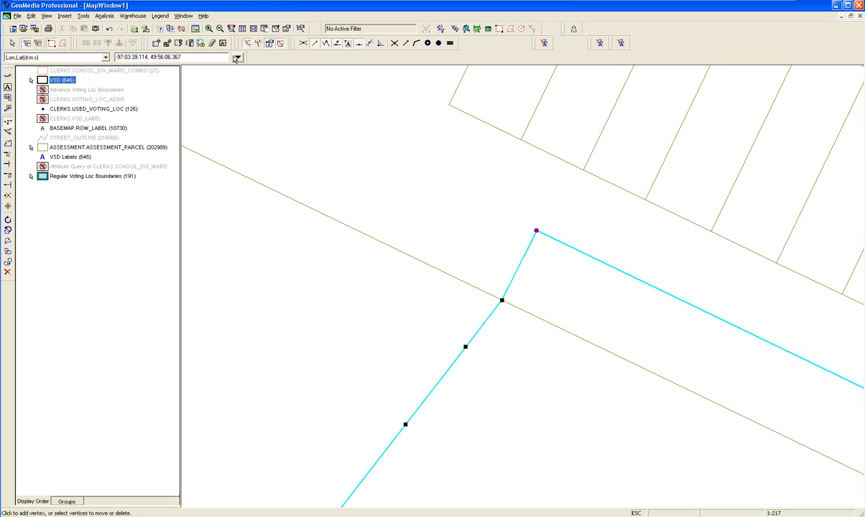
Step: Follow the Springfield Rd boundary segment southeastward to check that it runs along the centre of the road
left_click(265, 28)
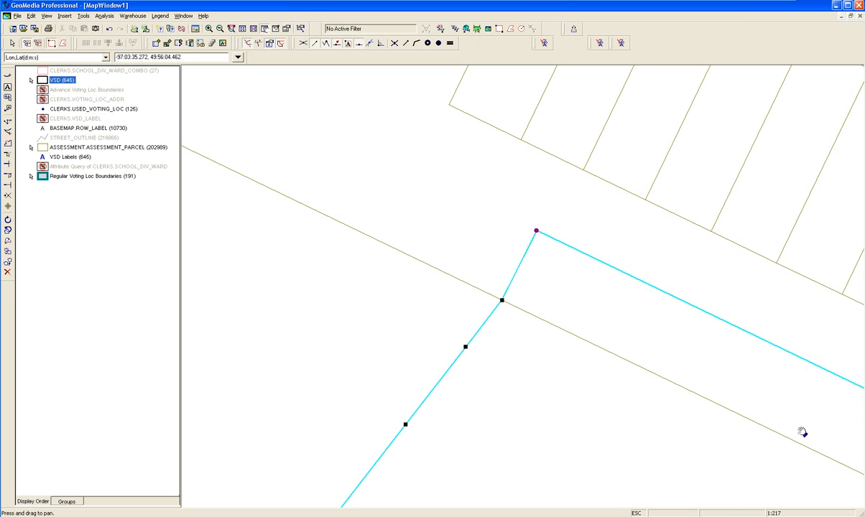
left_click_drag(752, 406, 456, 268)
left_click_drag(701, 401, 440, 308)
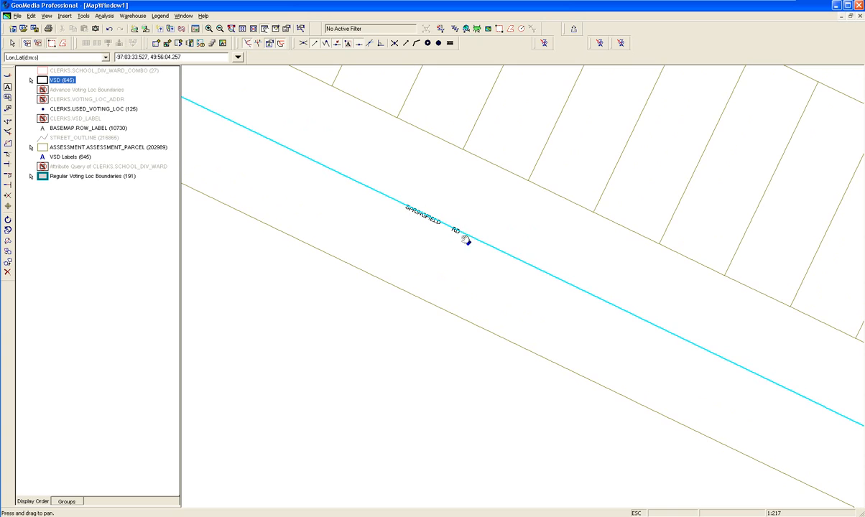
left_click_drag(755, 423, 605, 348)
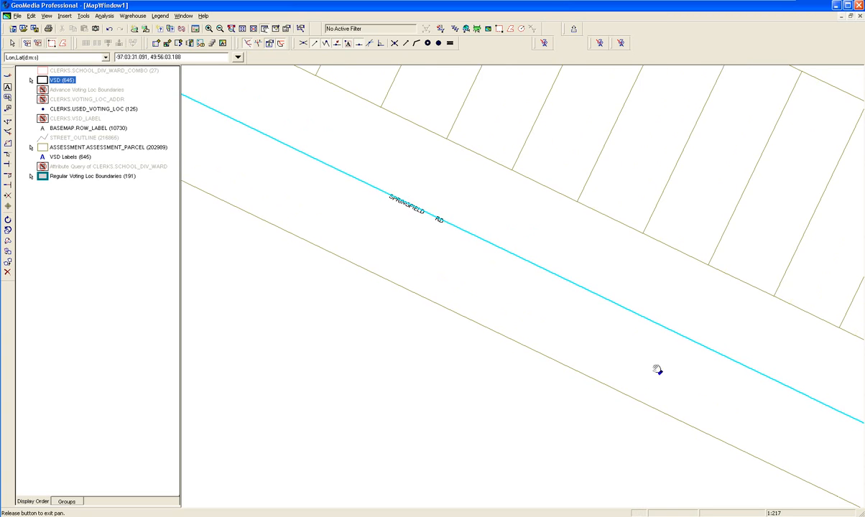
left_click_drag(672, 389, 690, 388)
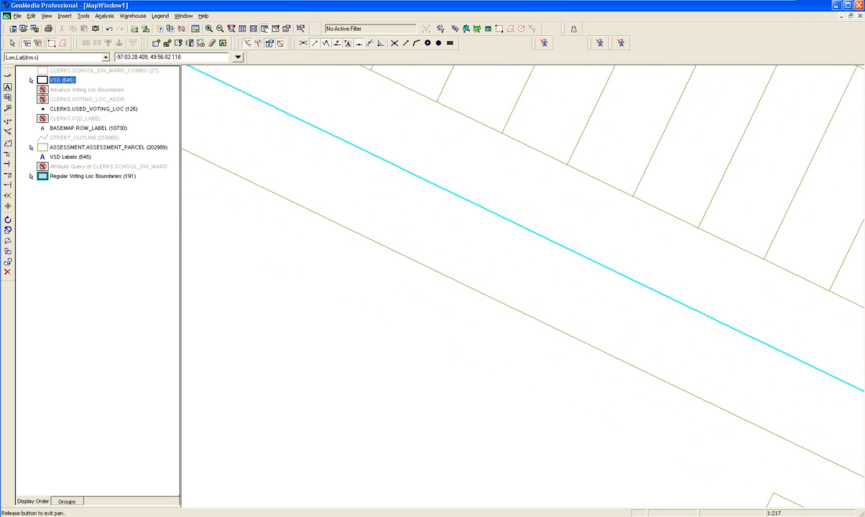
left_click_drag(690, 432, 400, 272)
left_click_drag(618, 338, 290, 212)
left_click_drag(494, 322, 407, 300)
left_click_drag(508, 320, 204, 234)
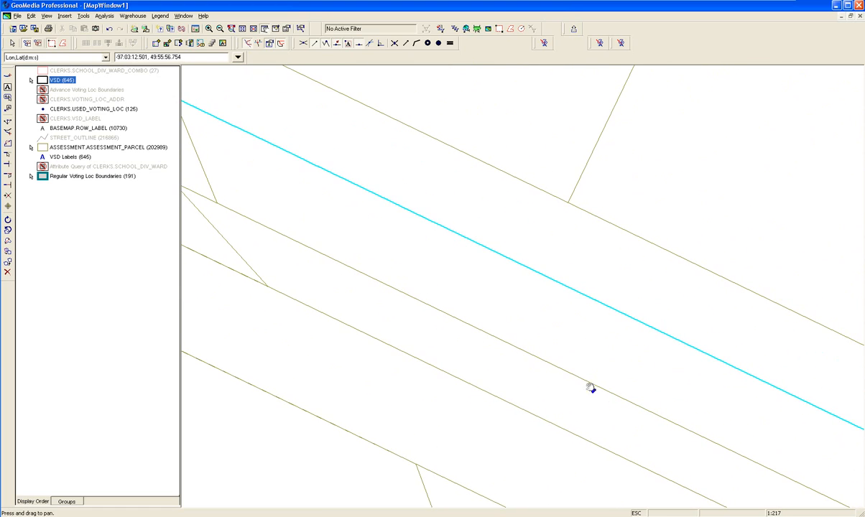
Step: Examine the whole edited boundary between NK13 and NK16 against the surrounding subdivisions and end the vertex editing
left_click(220, 28)
left_click(472, 274)
left_click(577, 308)
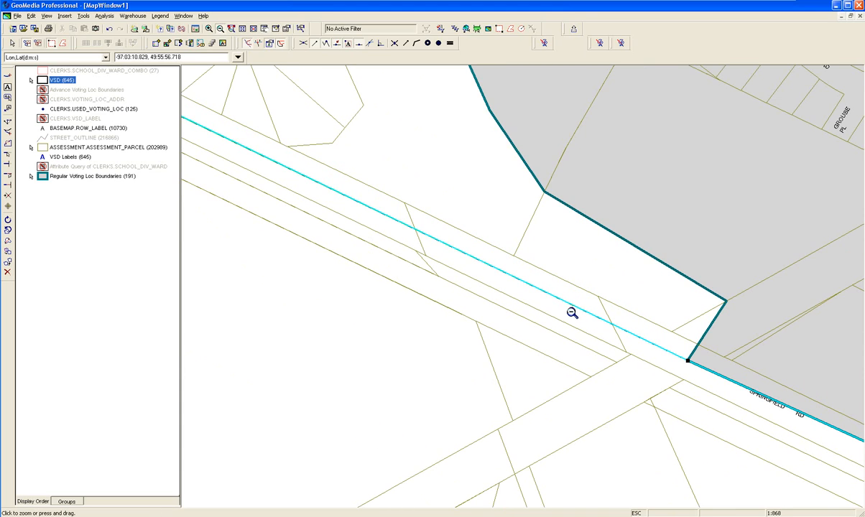
left_click(445, 265)
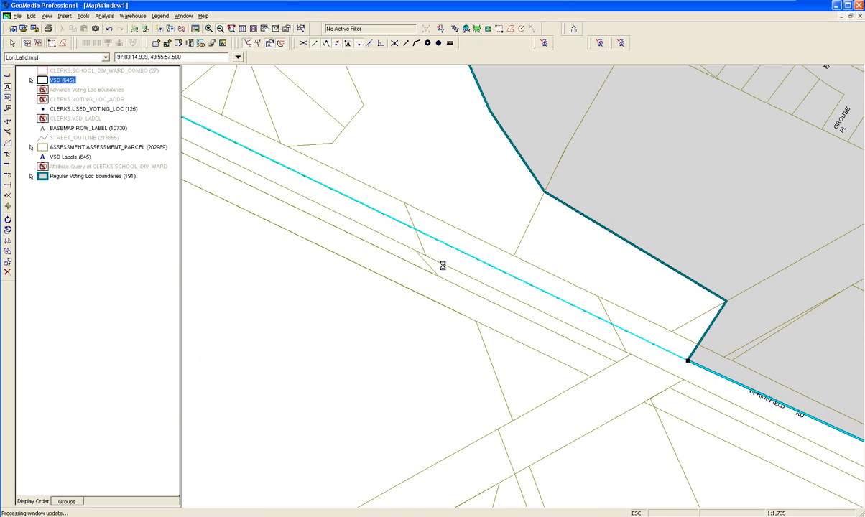
left_click(417, 252)
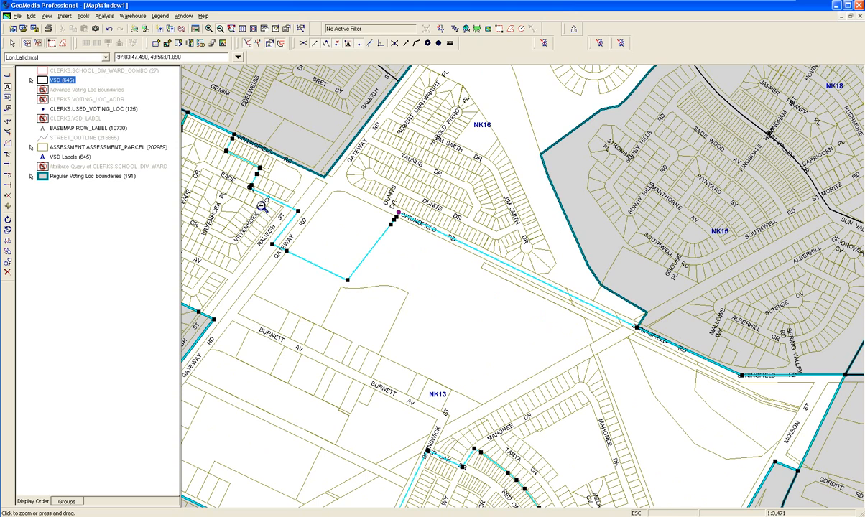
key("Escape")
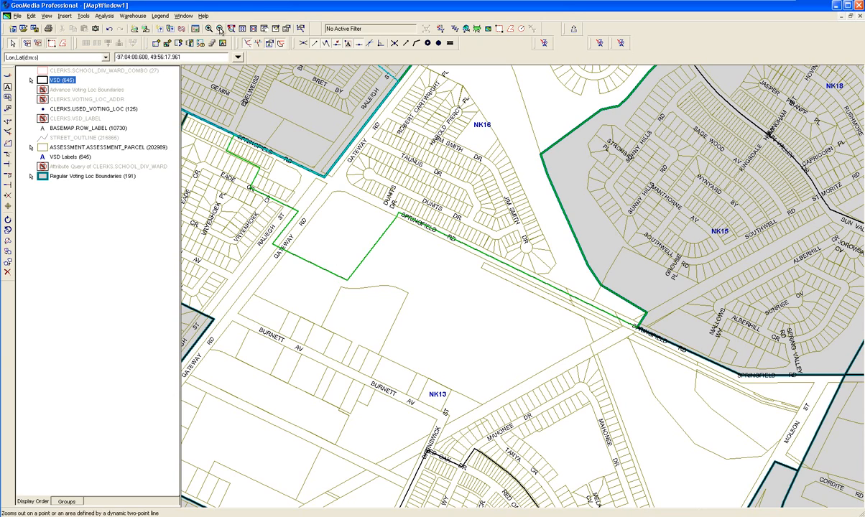
Step: Open the NK14 subdivision boundary between Brunswick St and Molson St for vertex editing
left_click(248, 29)
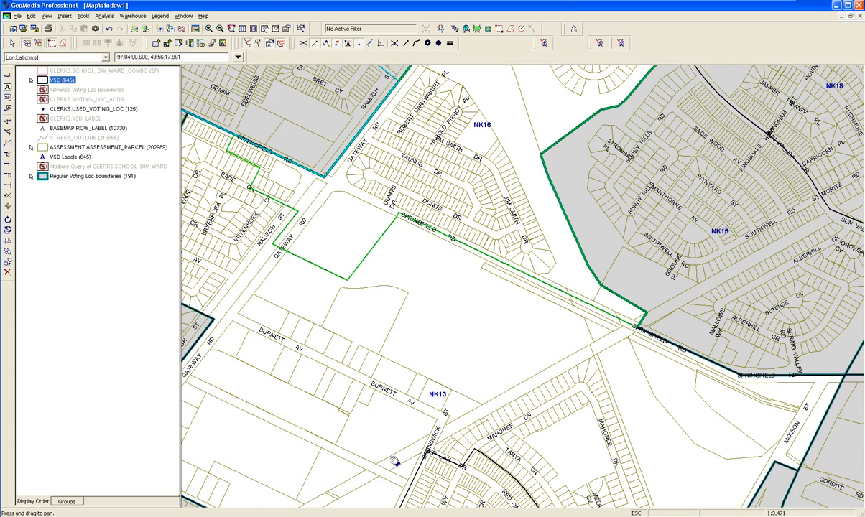
left_click_drag(395, 462, 330, 395)
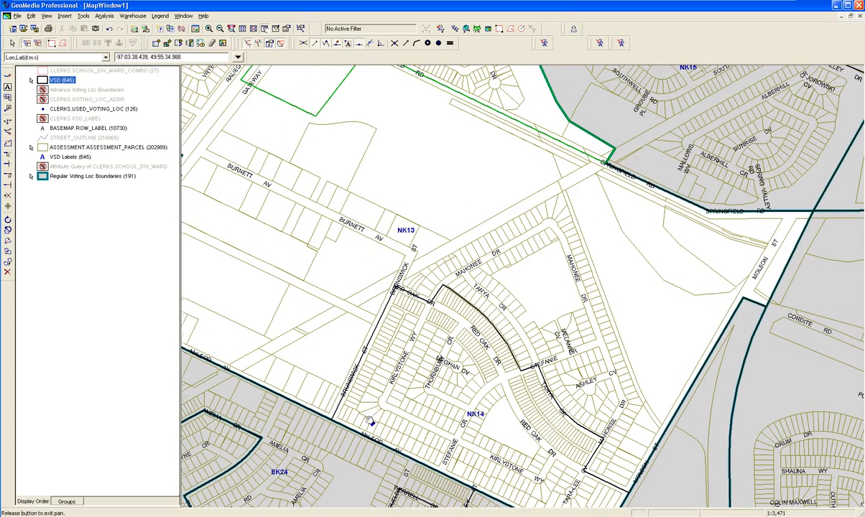
left_click_drag(369, 423, 369, 422)
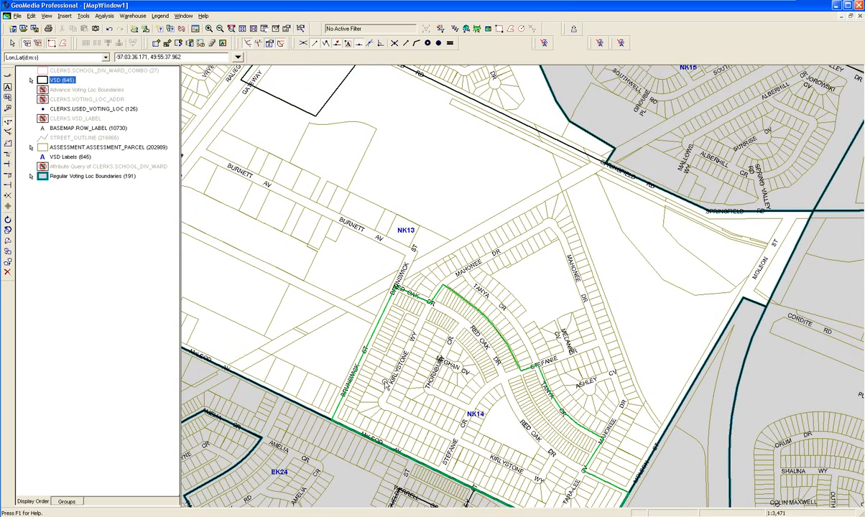
double_click(359, 363)
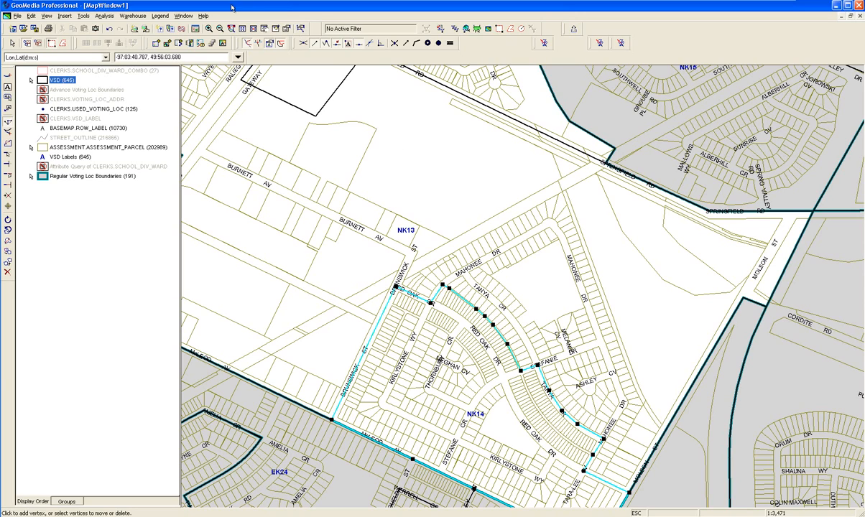
Step: Move the NK14 corner vertex at Brunswick St to the middle of McLeod Av, keeping its segment centred on Brunswick St
key("Escape")
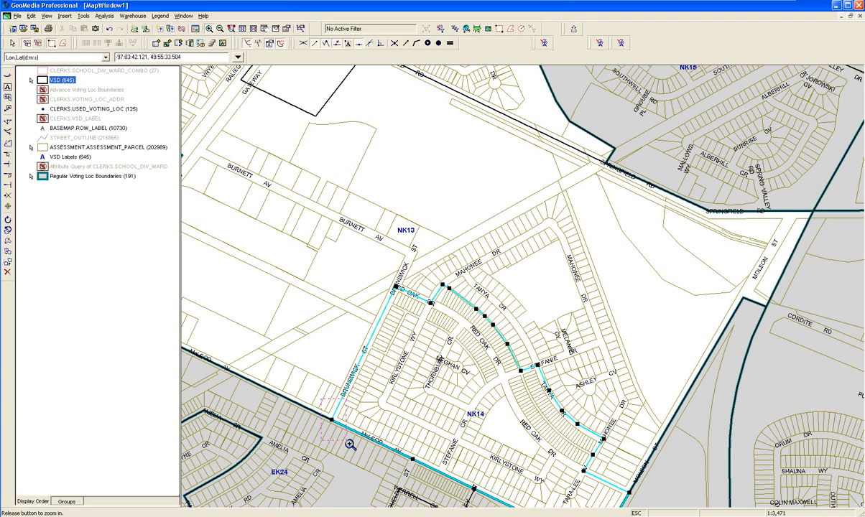
left_click(331, 419)
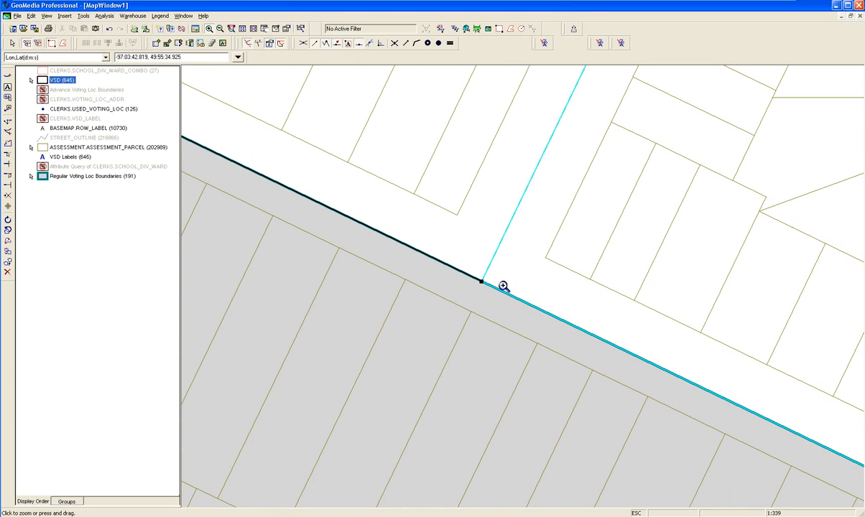
key("Escape")
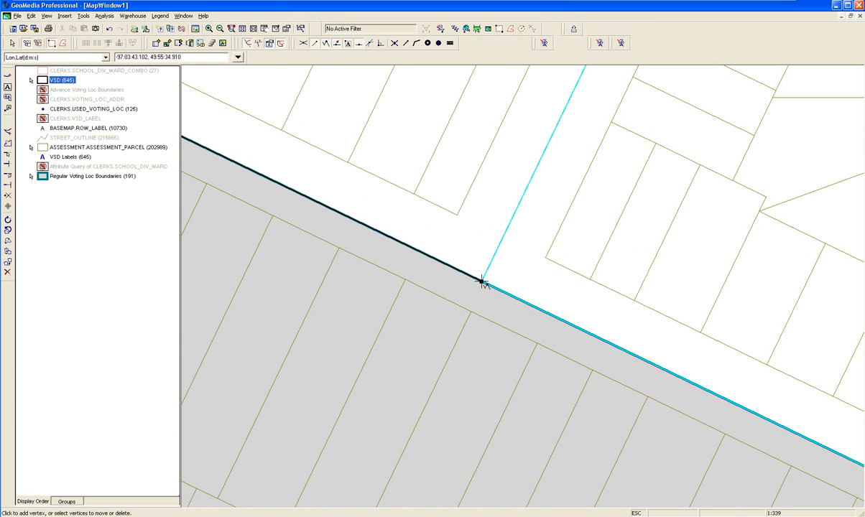
left_click_drag(486, 272, 486, 272)
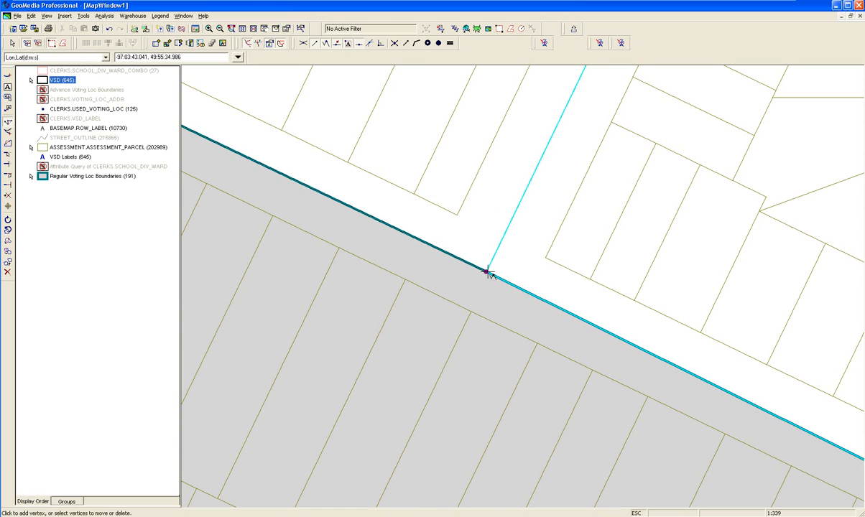
left_click_drag(488, 273, 531, 264)
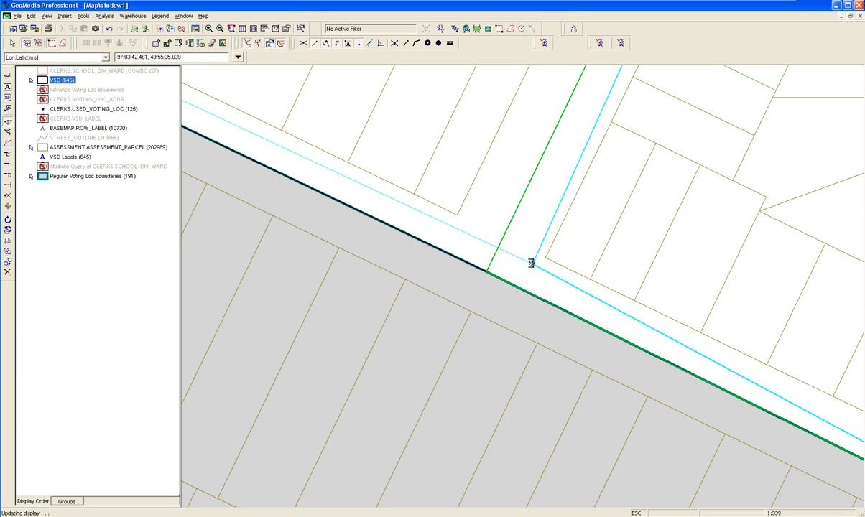
mouse_move(493, 281)
left_mouse_down()
mouse_move(485, 273)
mouse_move(498, 274)
mouse_move(485, 273)
left_mouse_up()
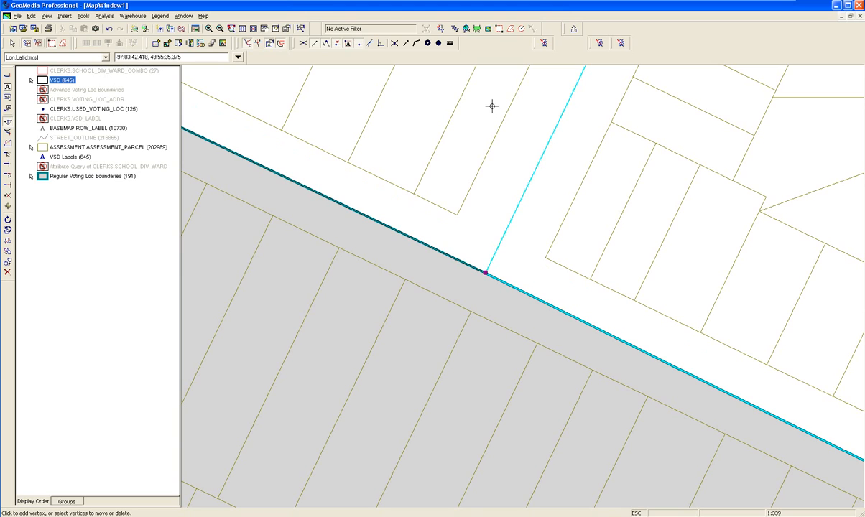
Step: Delete the redundant NK14 boundary vertex on McLeod Av near Louelda St so the segment runs straight to Sorley St
left_click(256, 28)
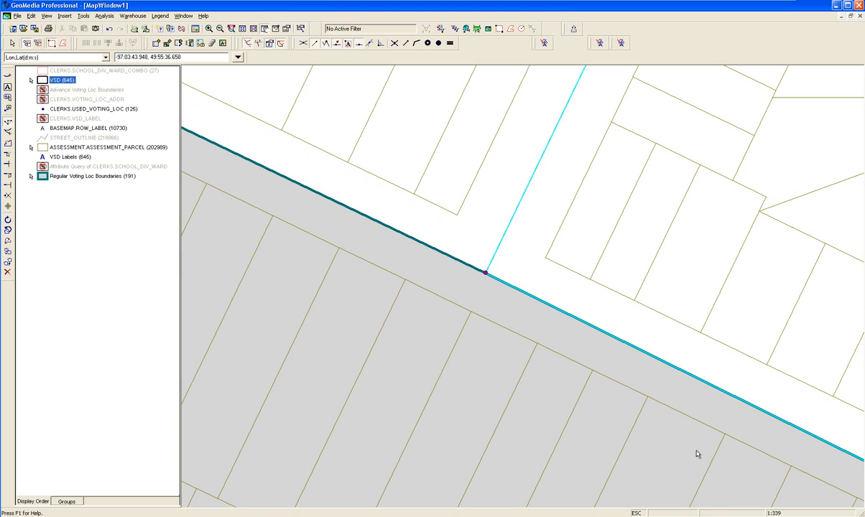
left_click_drag(766, 455, 377, 289)
left_click_drag(671, 439, 388, 290)
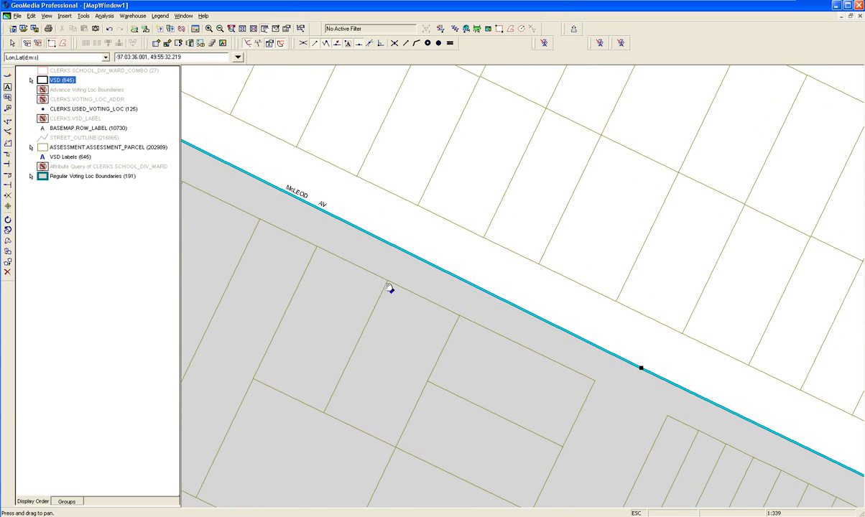
left_click_drag(636, 391, 574, 361)
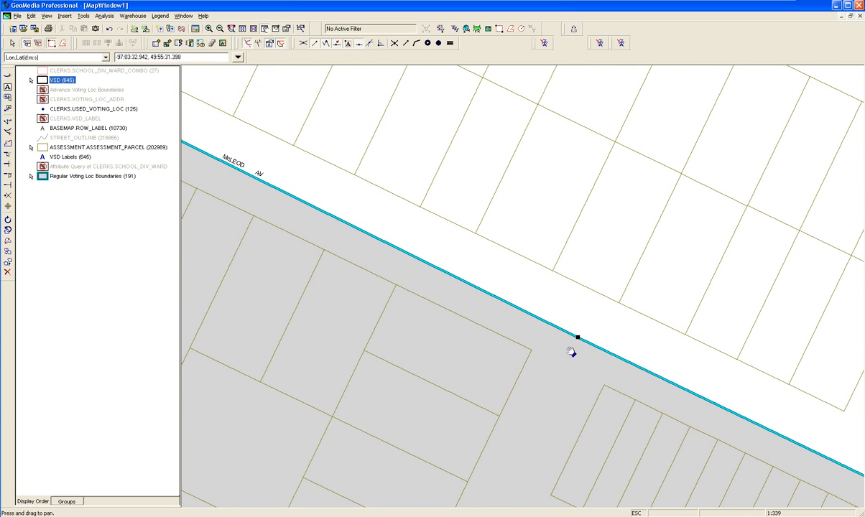
left_click(220, 30)
left_click(580, 317)
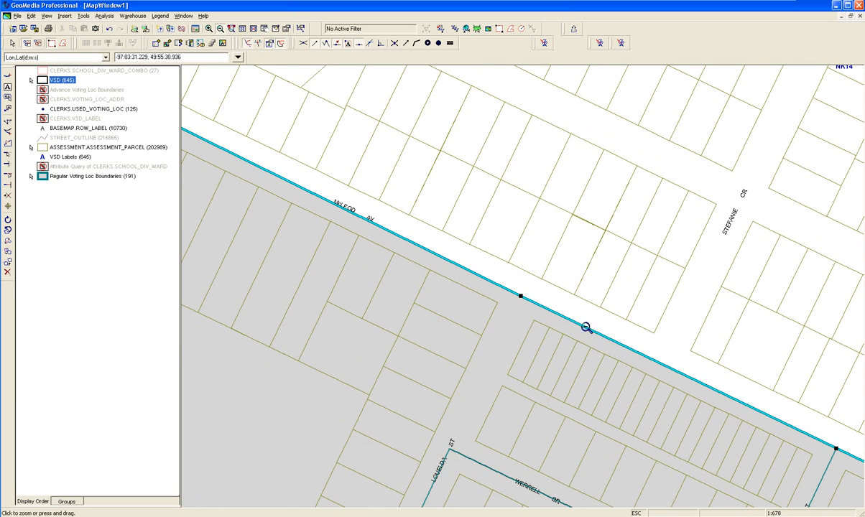
left_click(582, 322)
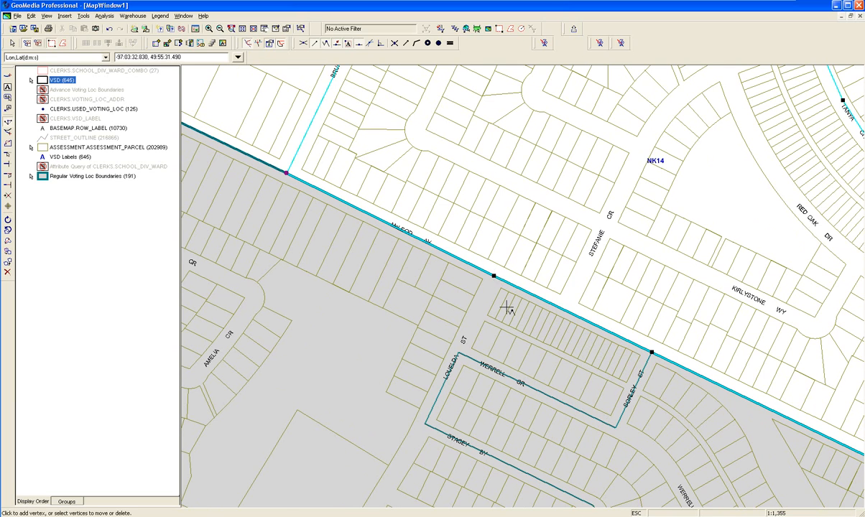
left_click(494, 276)
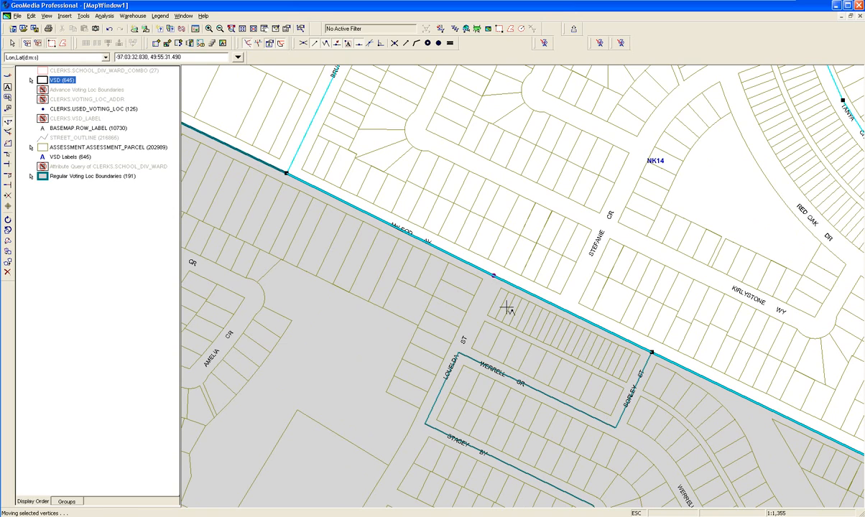
key("Delete")
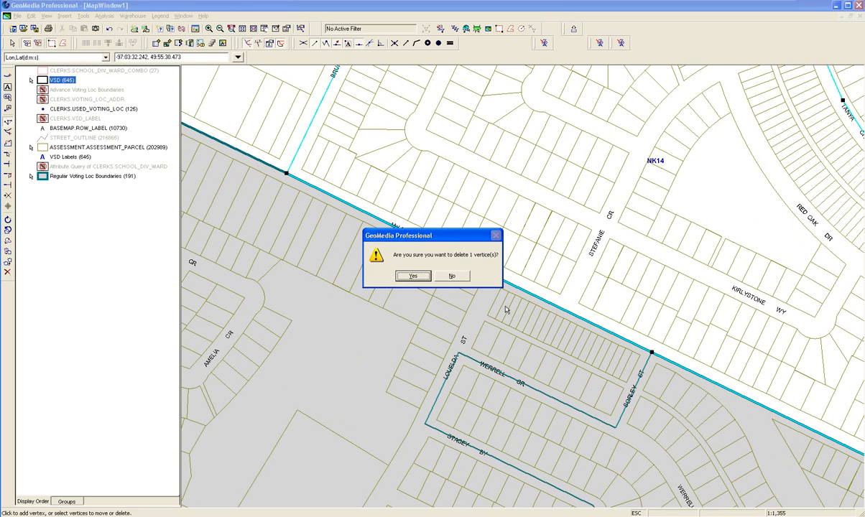
key("Return")
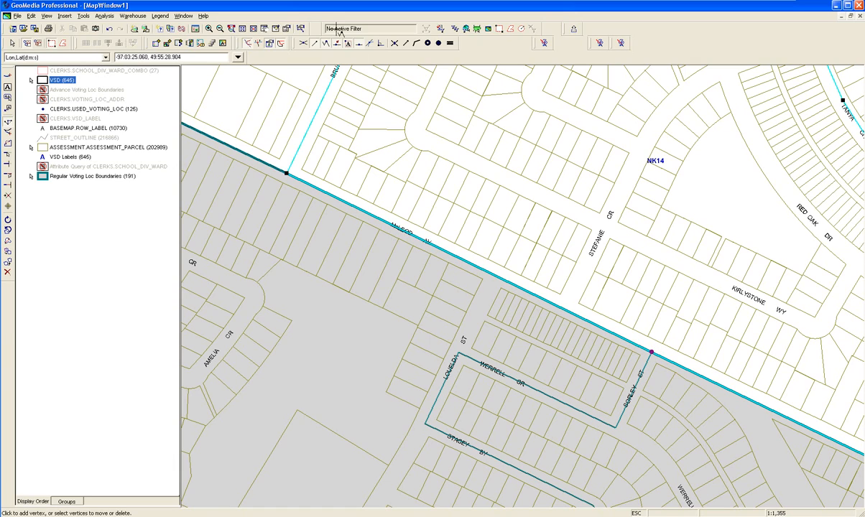
Step: Move the NK14 vertex at Sorley St northeastward onto the centre of McLeod Av, in line with the Sorley St boundary
left_click(209, 29)
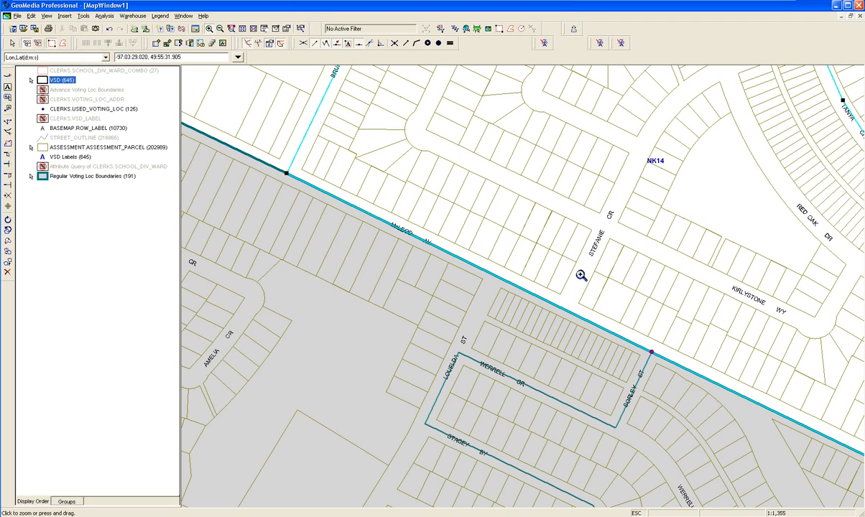
left_click_drag(642, 333, 661, 379)
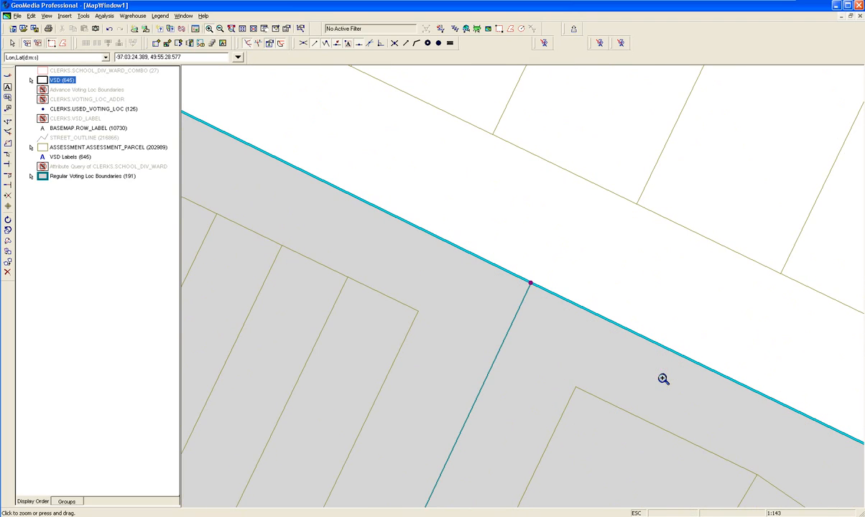
right_click(562, 320)
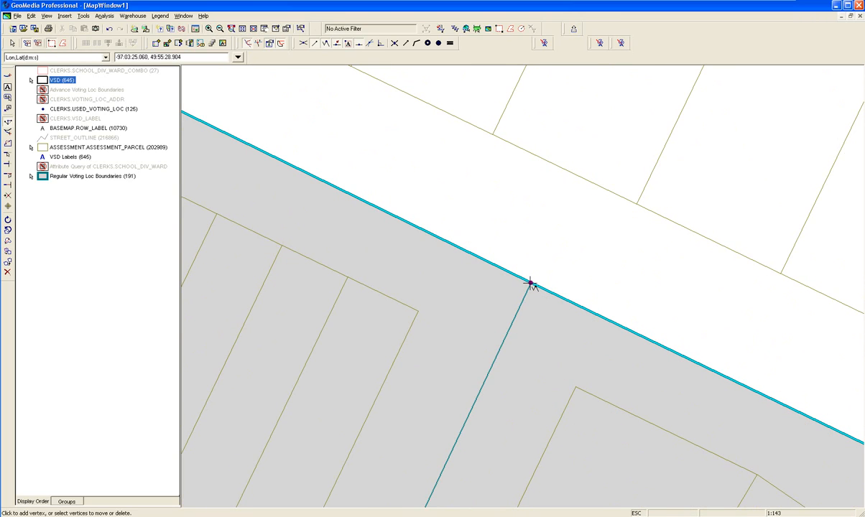
left_click_drag(534, 276, 540, 261)
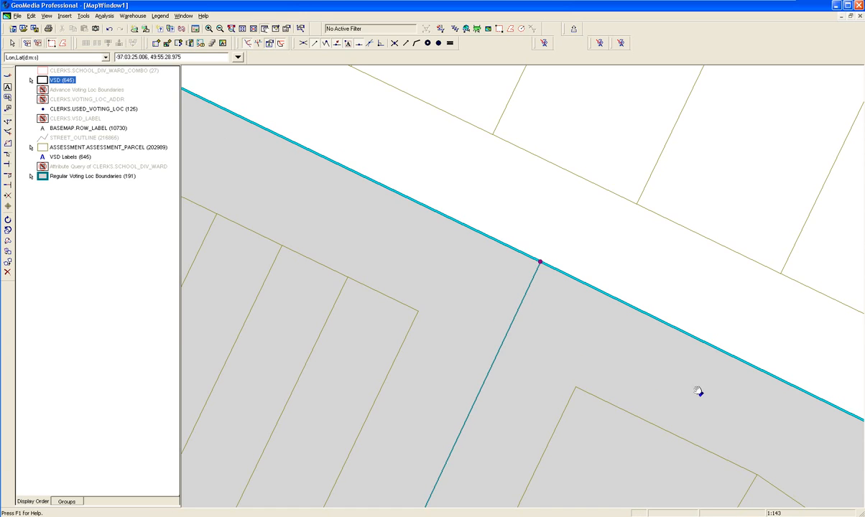
Step: Follow the McLeod Av boundary southeastward and move NK14's southeast corner vertex to the middle of McLeod Av
left_click_drag(697, 392, 411, 293)
left_click_drag(696, 419, 424, 285)
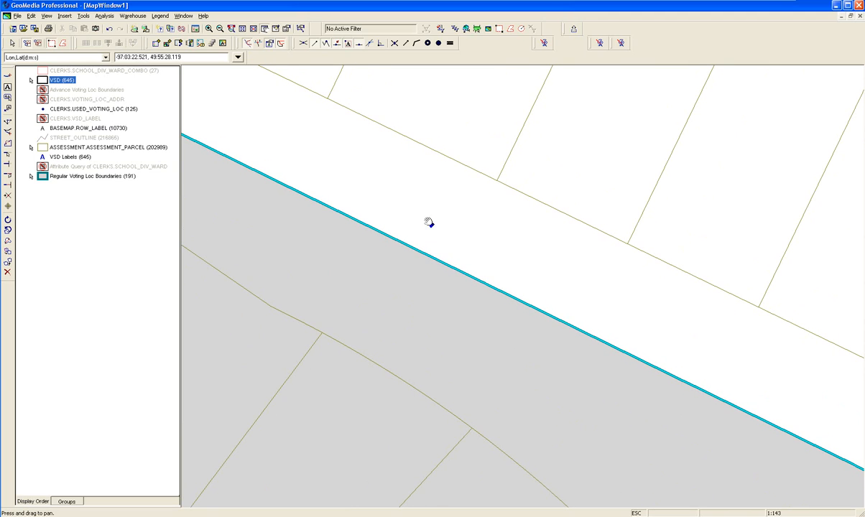
left_click_drag(654, 389, 447, 325)
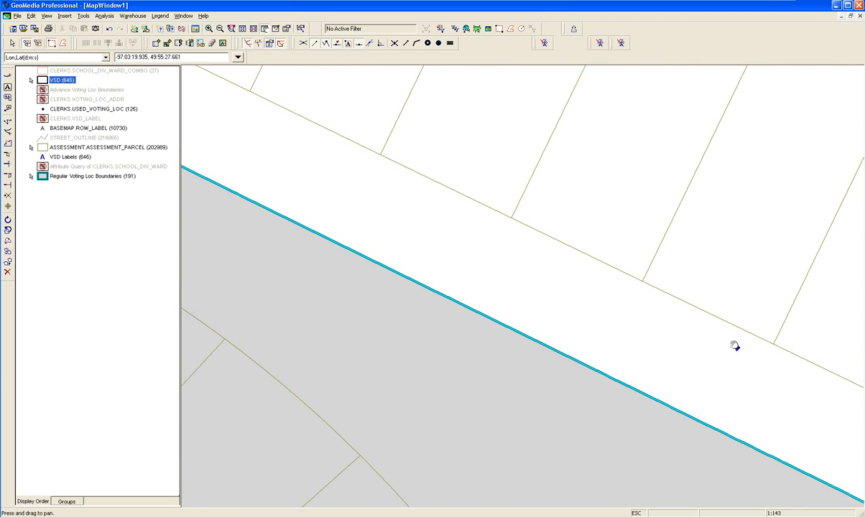
left_click_drag(677, 348, 429, 245)
left_click_drag(704, 403, 408, 203)
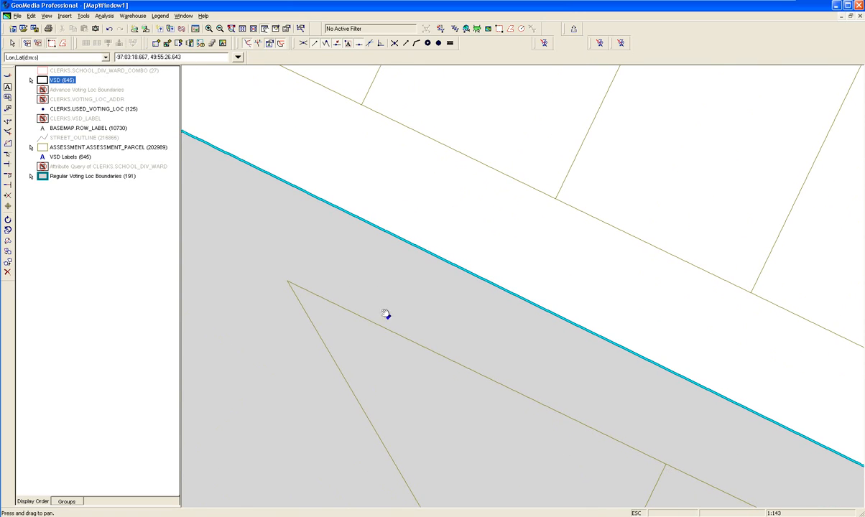
left_click_drag(631, 362, 322, 178)
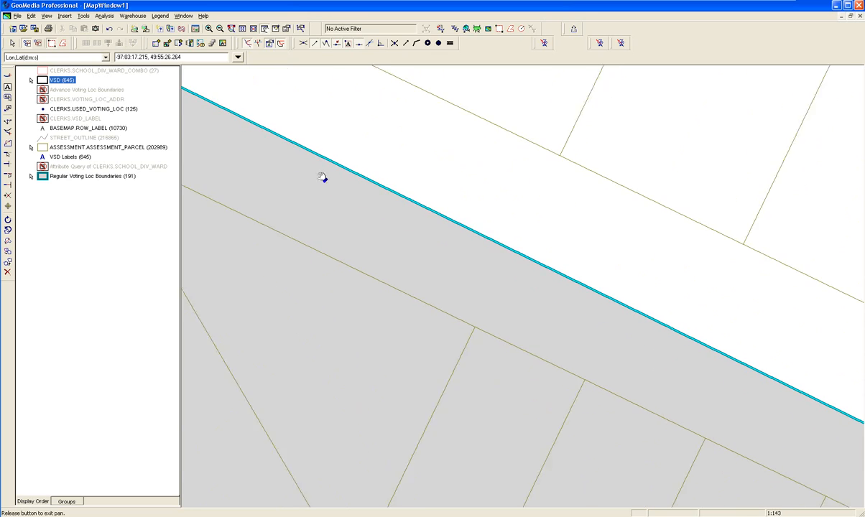
left_click_drag(652, 353, 275, 212)
left_click_drag(618, 371, 318, 207)
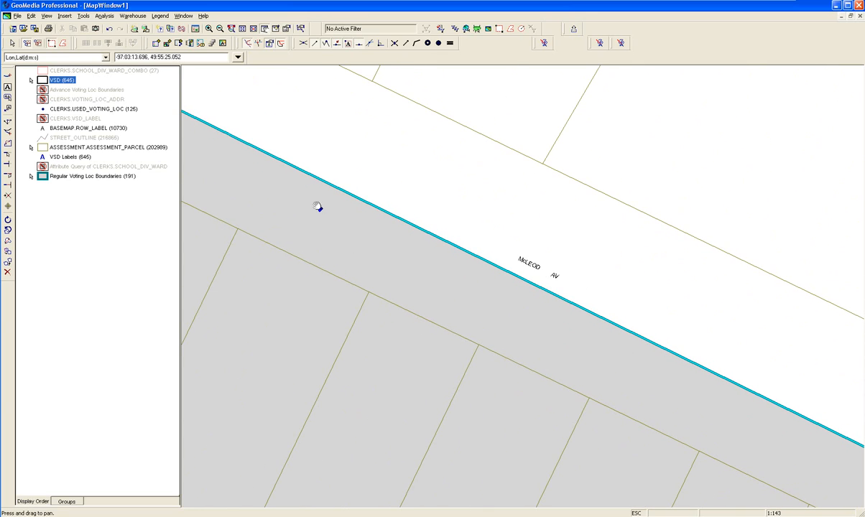
left_click_drag(620, 343, 227, 150)
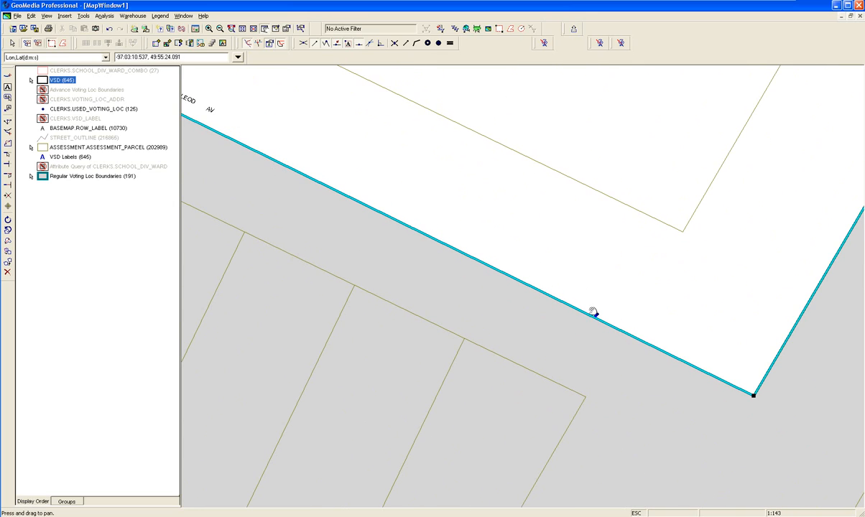
left_click_drag(728, 386, 534, 325)
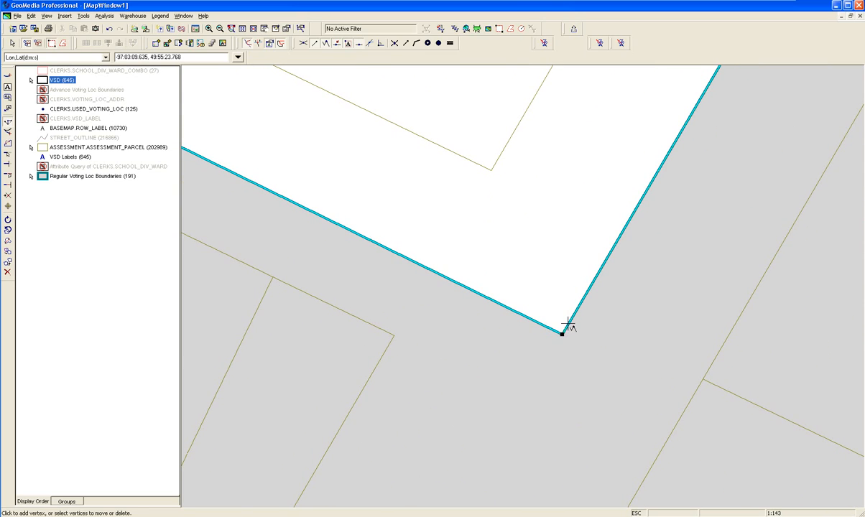
mouse_move(568, 327)
left_mouse_down()
mouse_move(576, 313)
mouse_move(548, 295)
mouse_move(618, 371)
mouse_move(588, 304)
mouse_move(573, 315)
left_mouse_up()
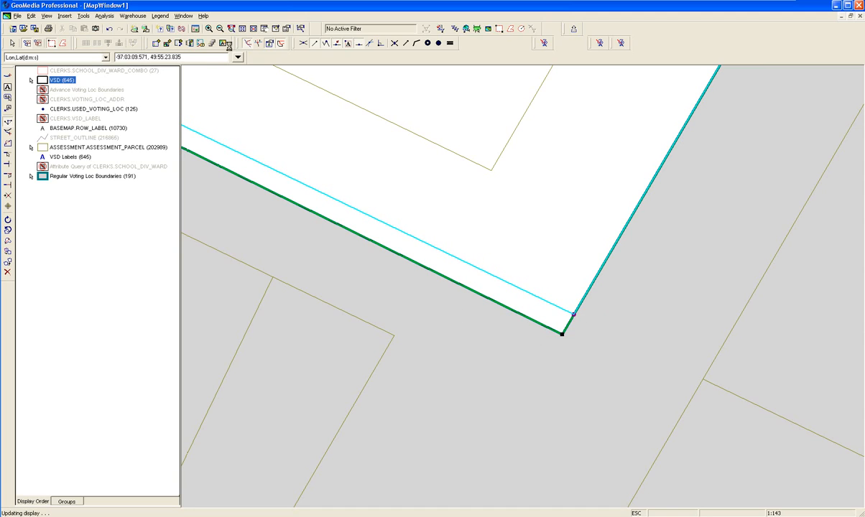
Step: Examine the realigned McLeod Av boundary and the Brunswick St side of NK14 up to the Red Oak Dr corner
left_click(243, 28)
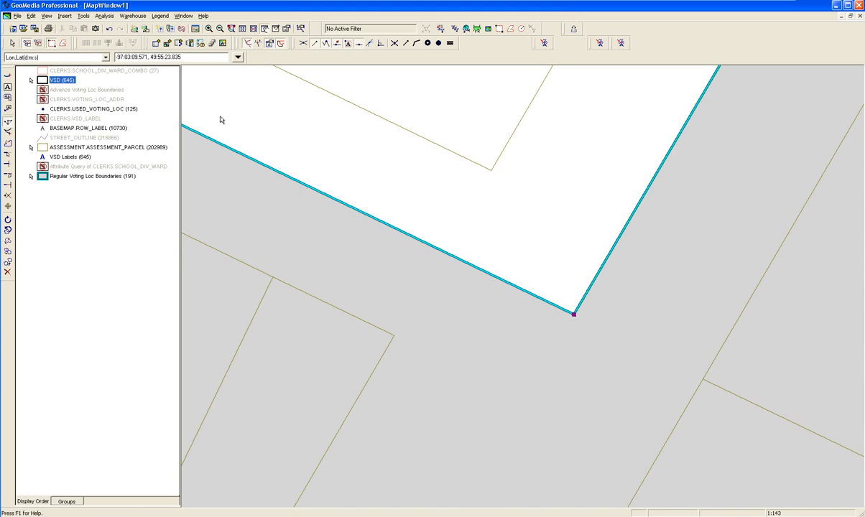
left_click_drag(221, 120, 529, 300)
left_click_drag(328, 260, 602, 396)
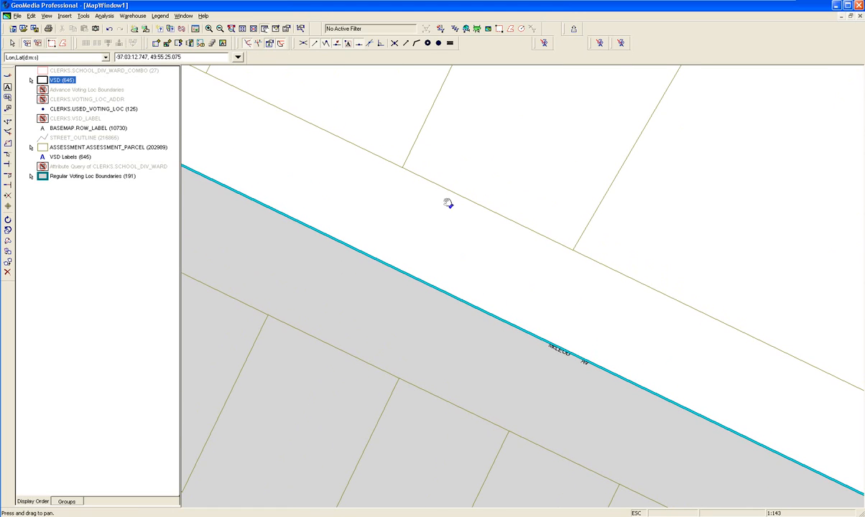
left_click(221, 28)
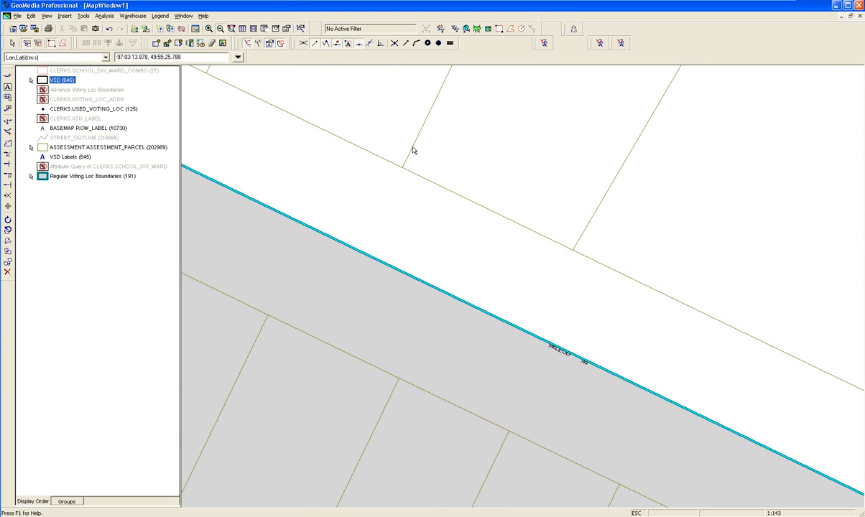
left_click(525, 192)
left_click(540, 237)
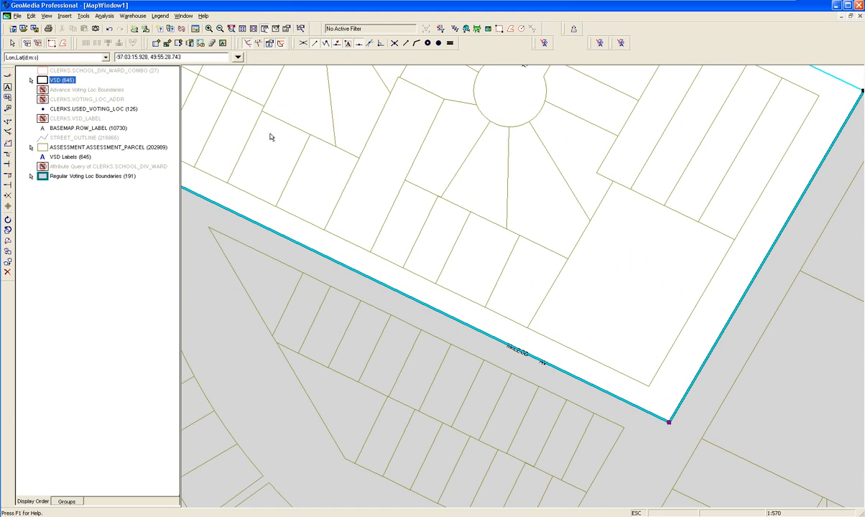
left_click_drag(271, 136, 282, 380)
left_click_drag(382, 108, 738, 461)
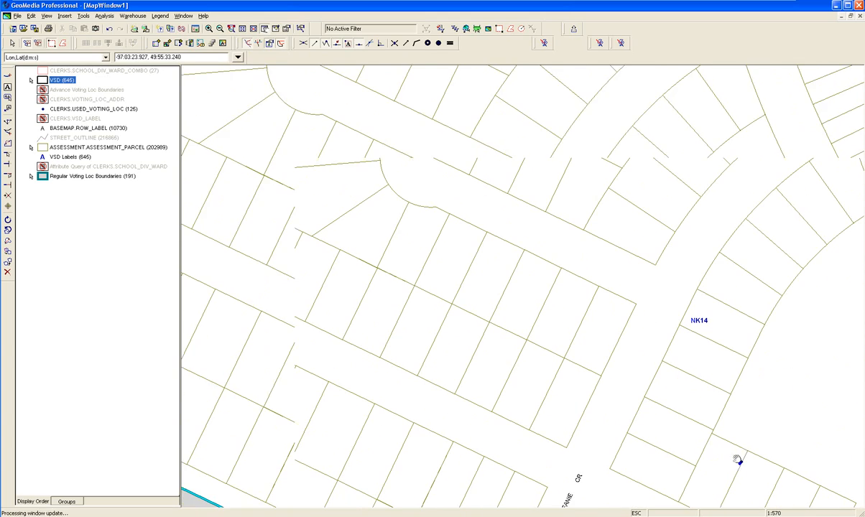
left_click_drag(390, 271, 666, 317)
left_click_drag(505, 293, 515, 378)
left_click_drag(560, 178, 446, 376)
left_click_drag(584, 70, 517, 224)
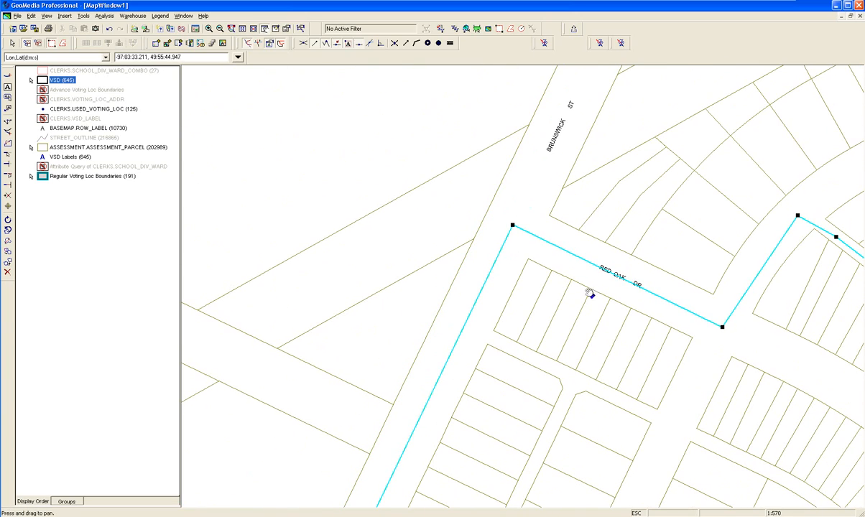
left_click_drag(658, 309, 576, 302)
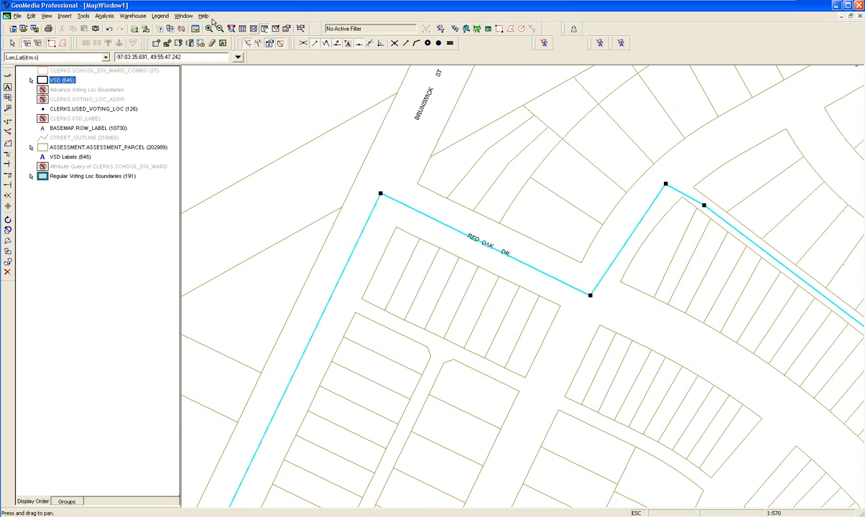
Step: Move the NK14 vertex at the southeast end of the Red Oak Dr segment so both adjoining segments meet at the street centres
left_click(208, 28)
left_click_drag(555, 234, 632, 356)
key("Escape")
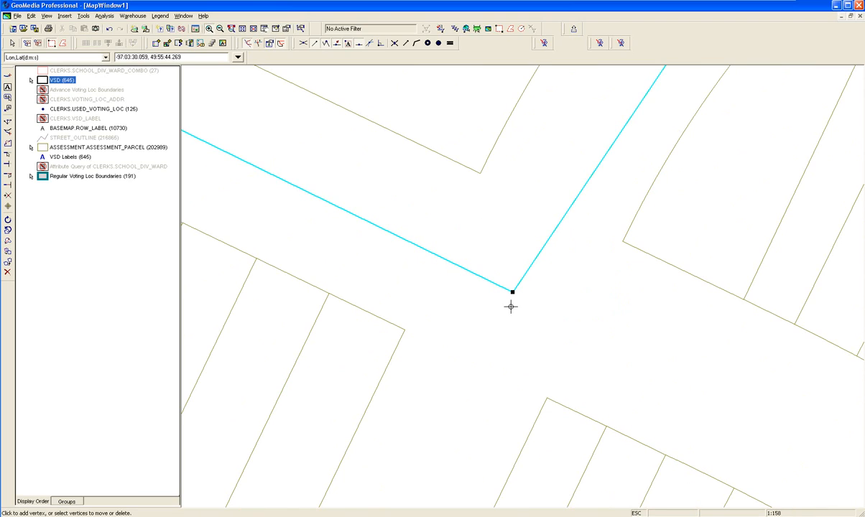
left_click_drag(512, 292, 640, 408)
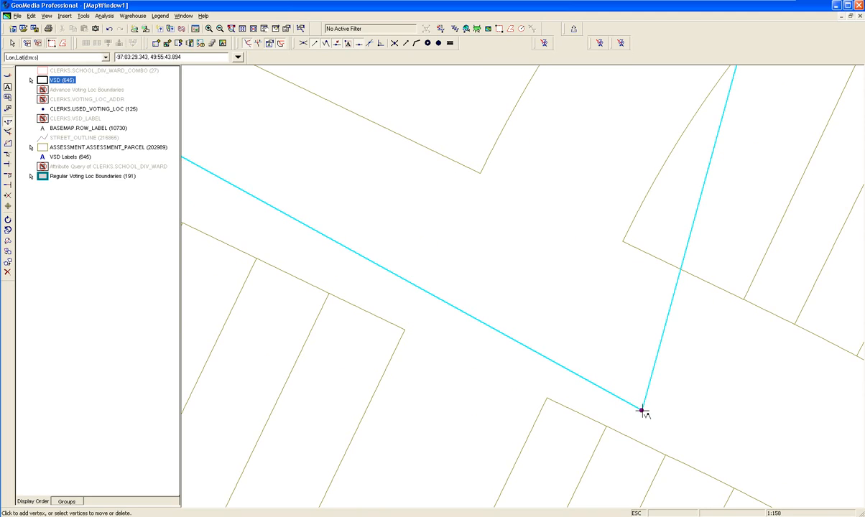
left_click_drag(642, 411, 513, 280)
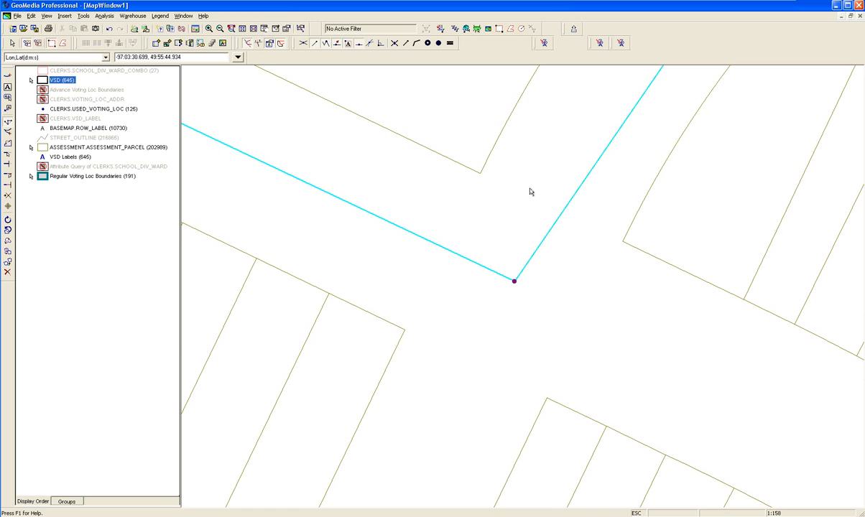
Step: Add vertices to the NK14 boundary northeast of the Red Oak Dr corner so the segment follows the centre of the curved street
left_click_drag(567, 225, 462, 405)
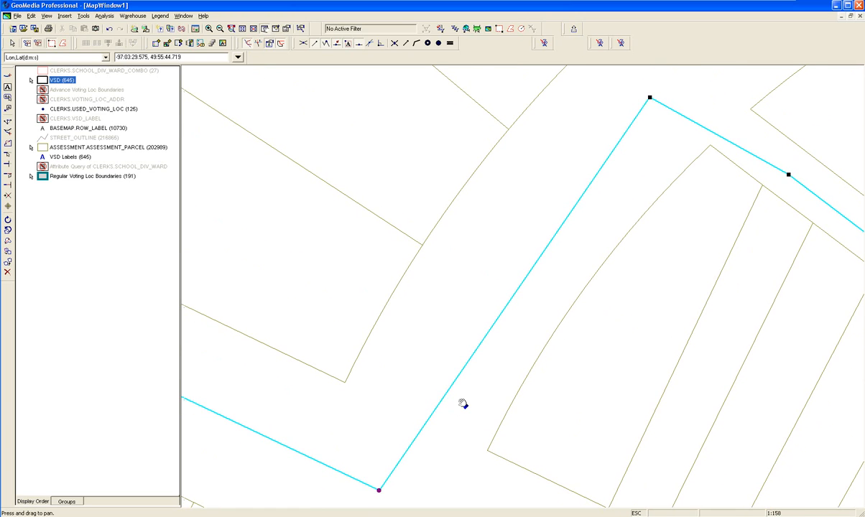
key("Escape")
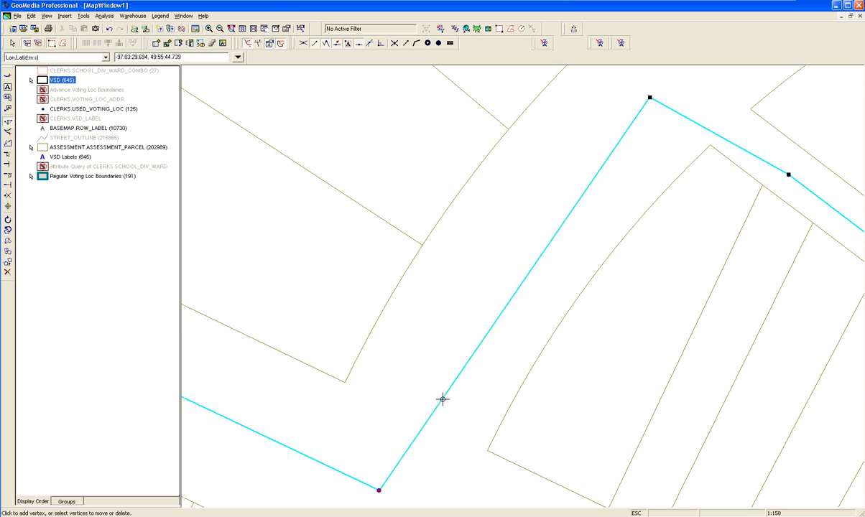
left_click(269, 292)
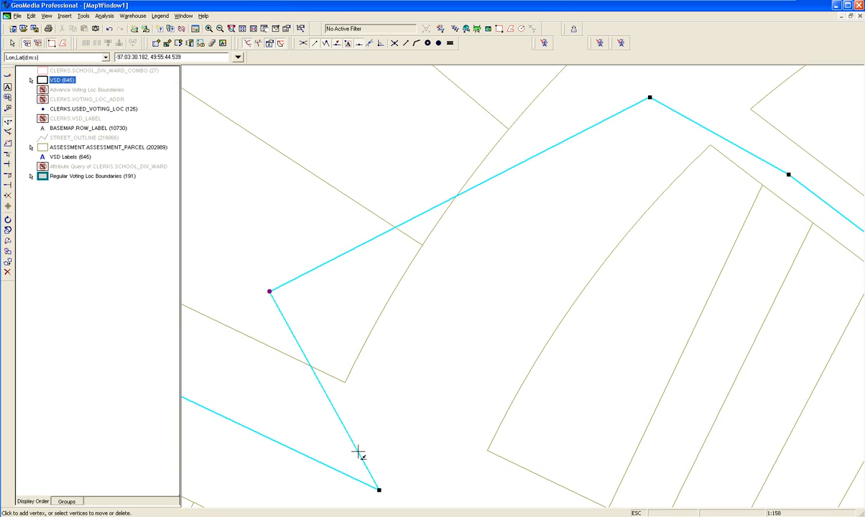
left_click(419, 416)
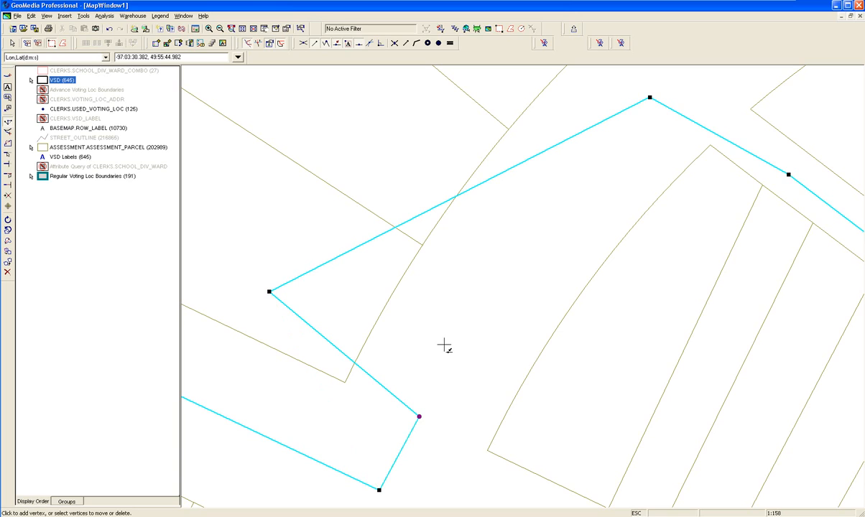
left_click_drag(460, 331, 461, 333)
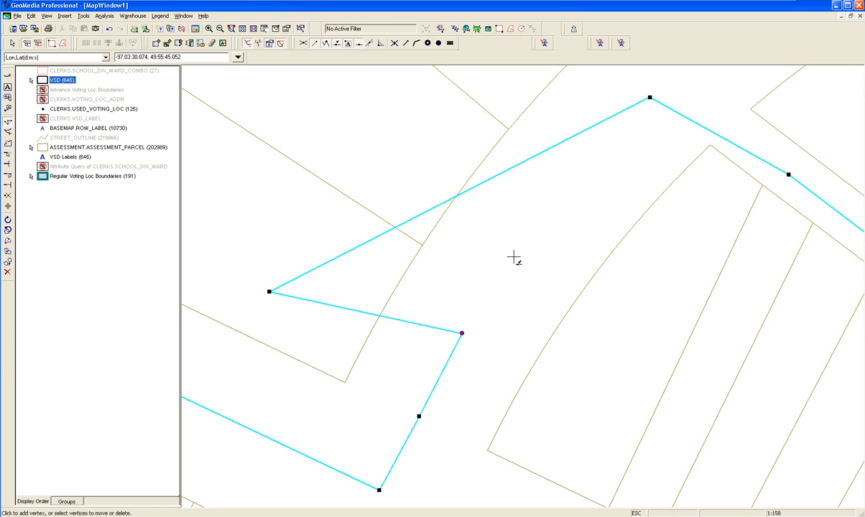
left_click_drag(512, 253, 509, 248)
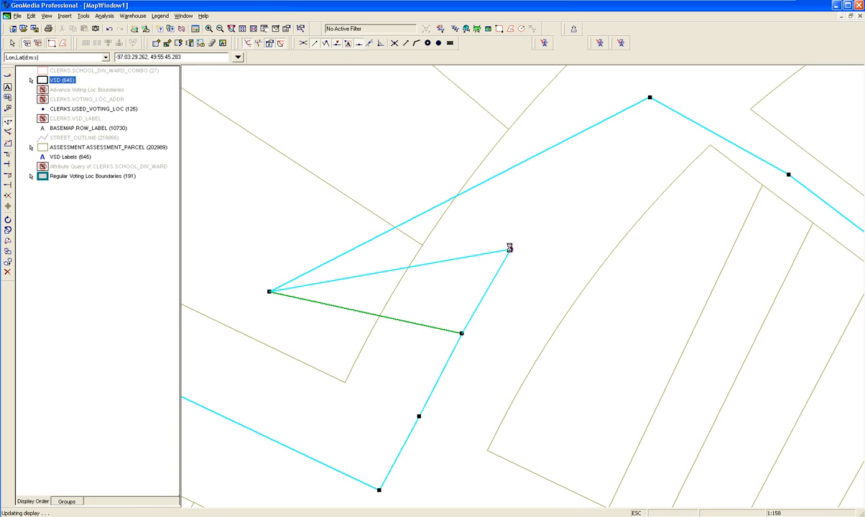
Step: Move the vertex at the northeast end of the curved street segment to the street centre, in line with the middle of the back lane
left_click(253, 29)
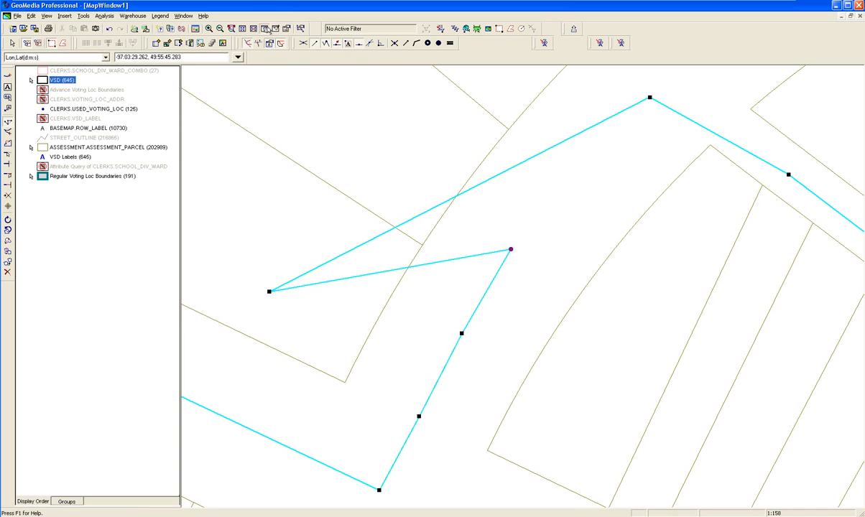
left_click_drag(579, 184, 509, 343)
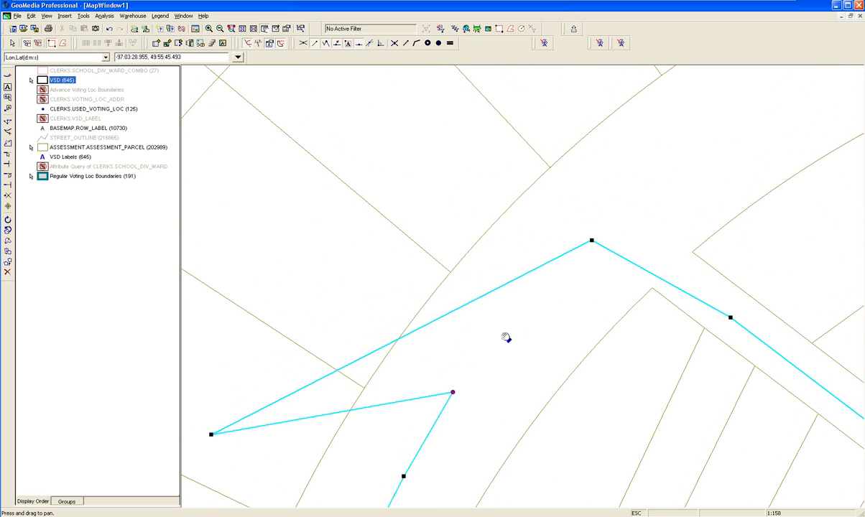
key("Escape")
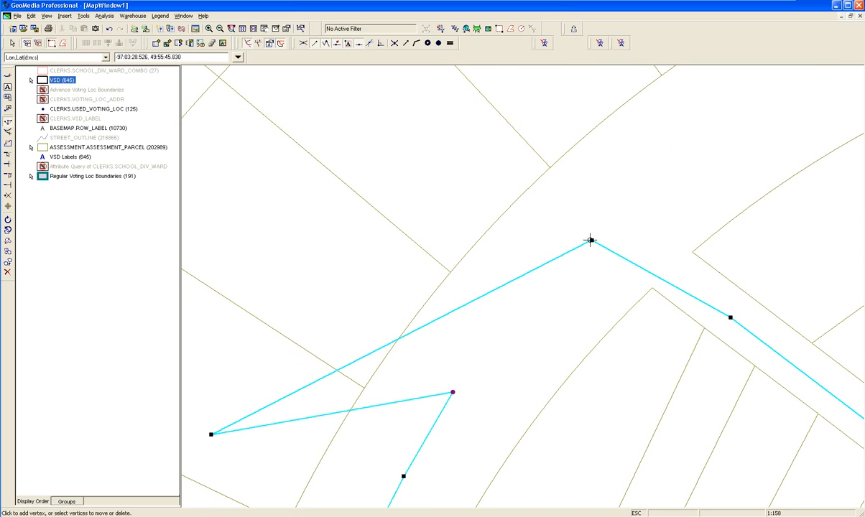
left_click_drag(592, 240, 605, 221)
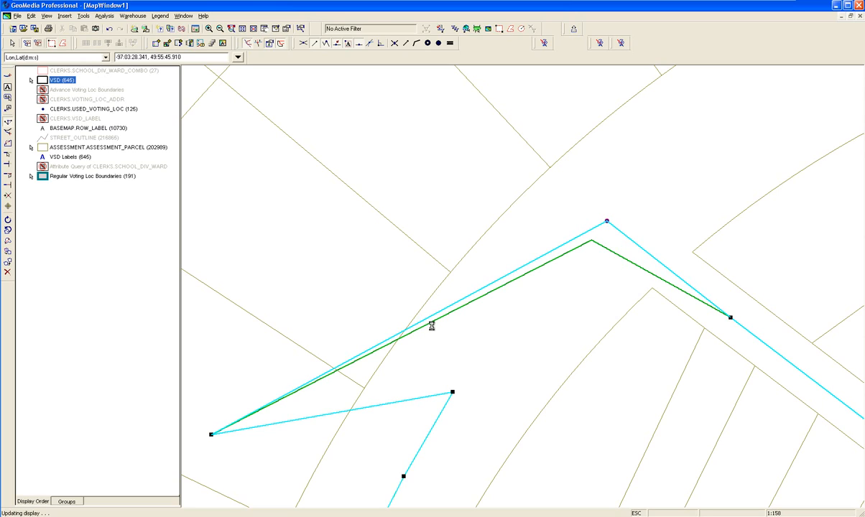
Step: Complete the curve with two vertices along the street centre, bringing in the stray vertex left inside the parcels
left_click(520, 266)
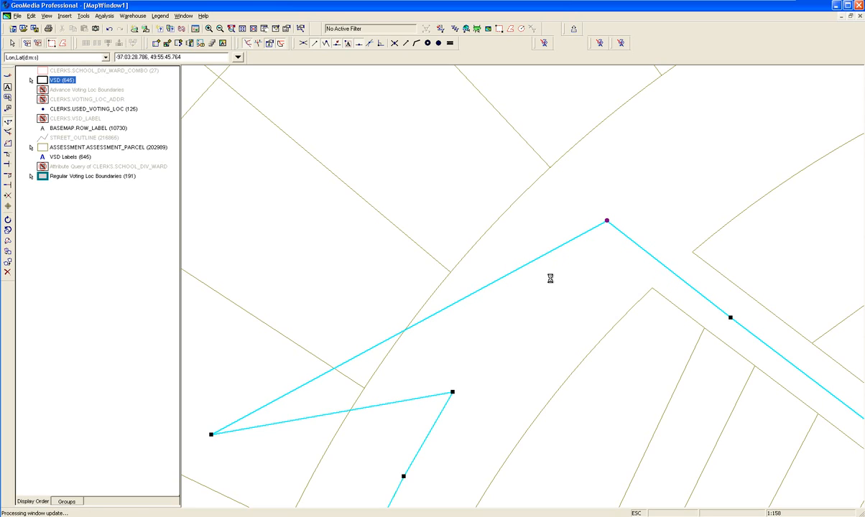
left_click_drag(520, 266, 549, 278)
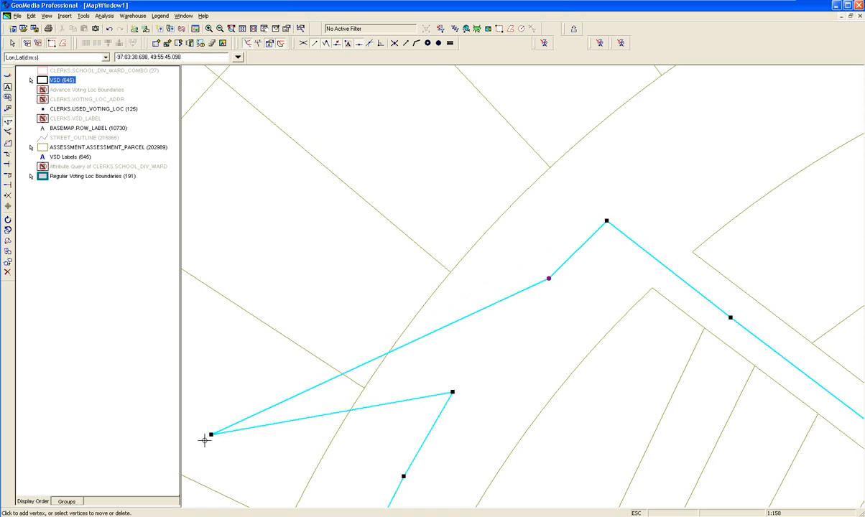
left_click_drag(443, 401, 497, 333)
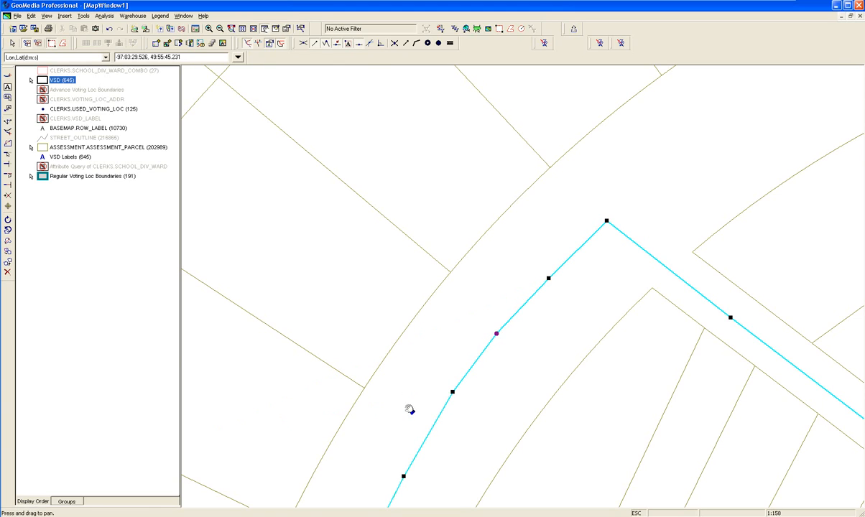
Step: Fine-tune the second vertex up the curved street and the southern corner vertex so both sit on the street centres
left_click_drag(410, 409, 501, 213)
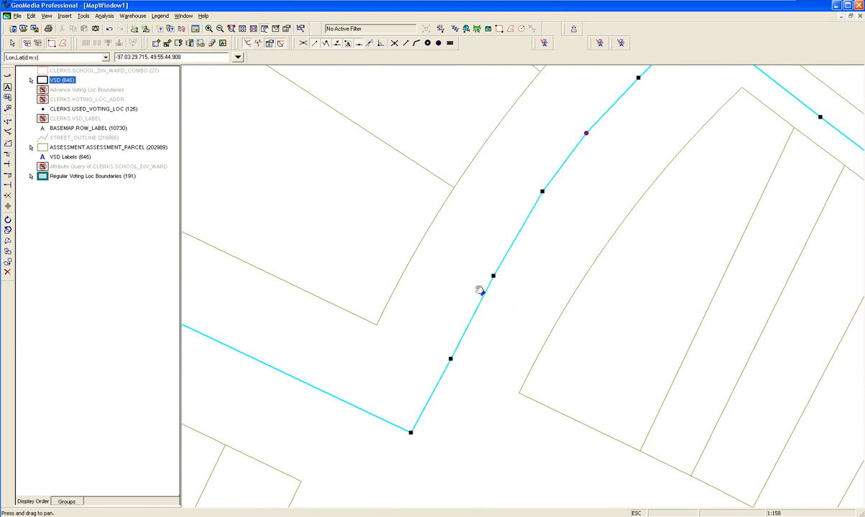
key("Escape")
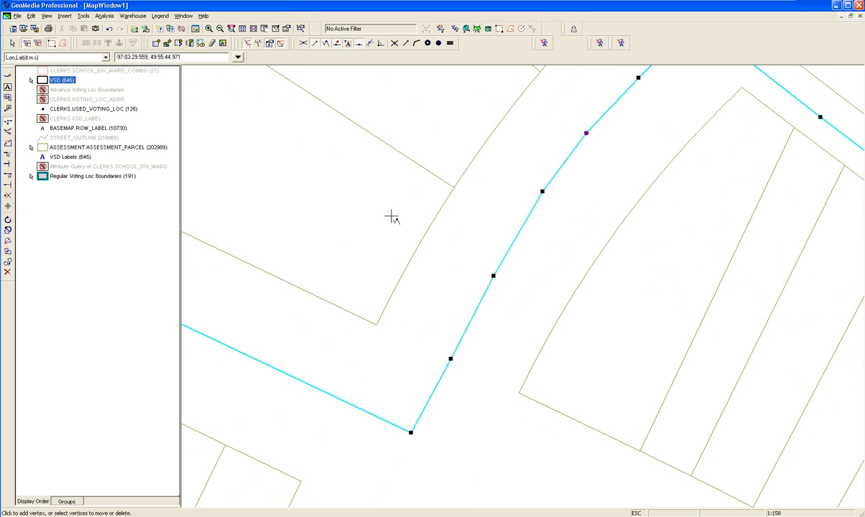
left_click_drag(493, 275, 363, 203)
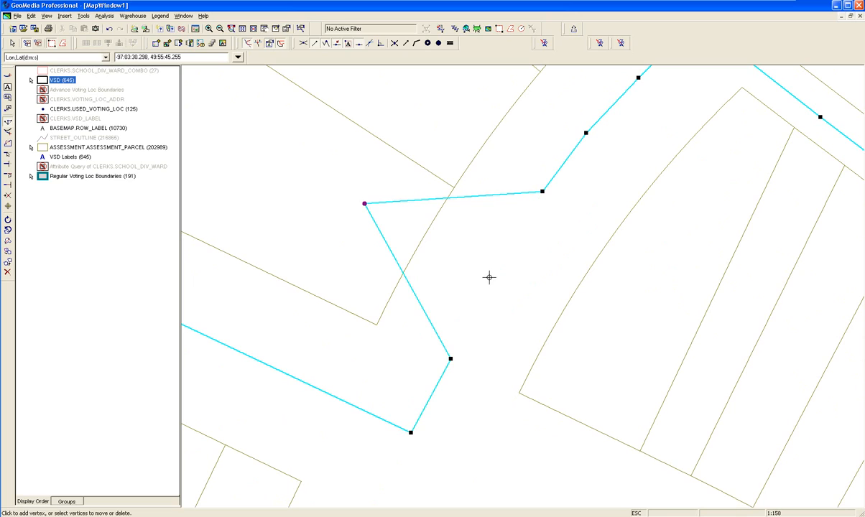
left_click_drag(488, 278, 492, 272)
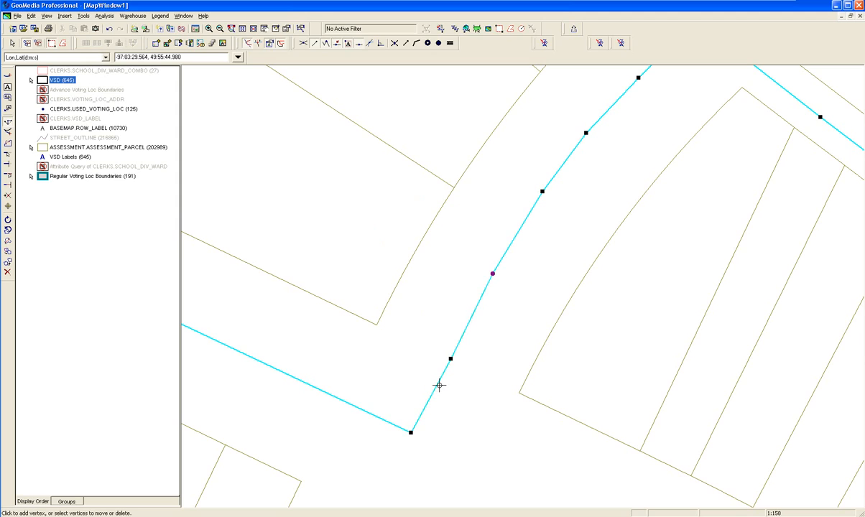
key("Escape")
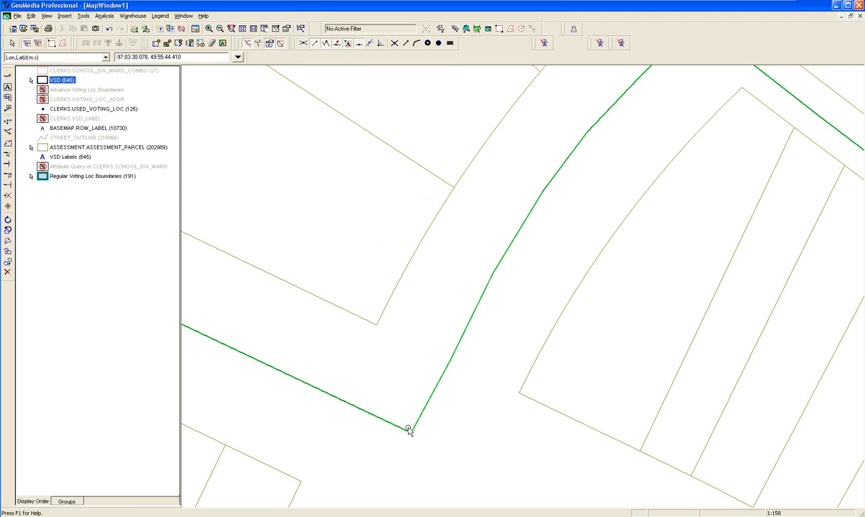
double_click(409, 430)
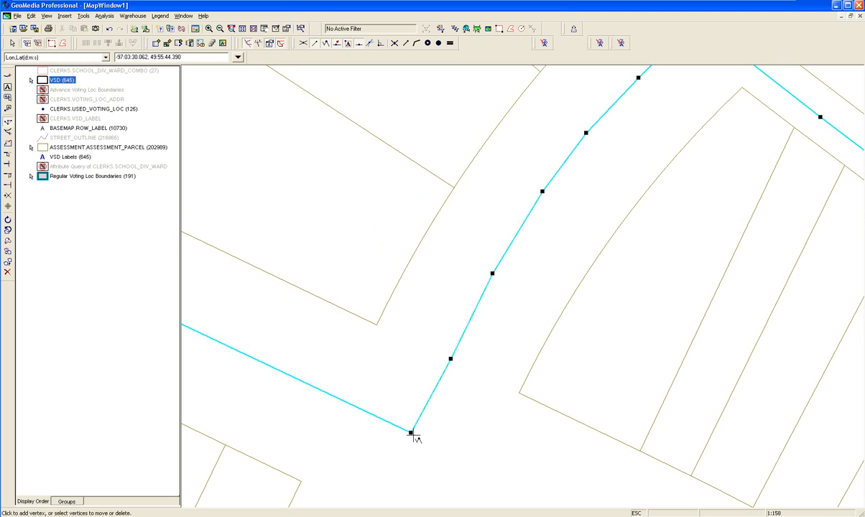
left_click_drag(411, 433, 413, 436)
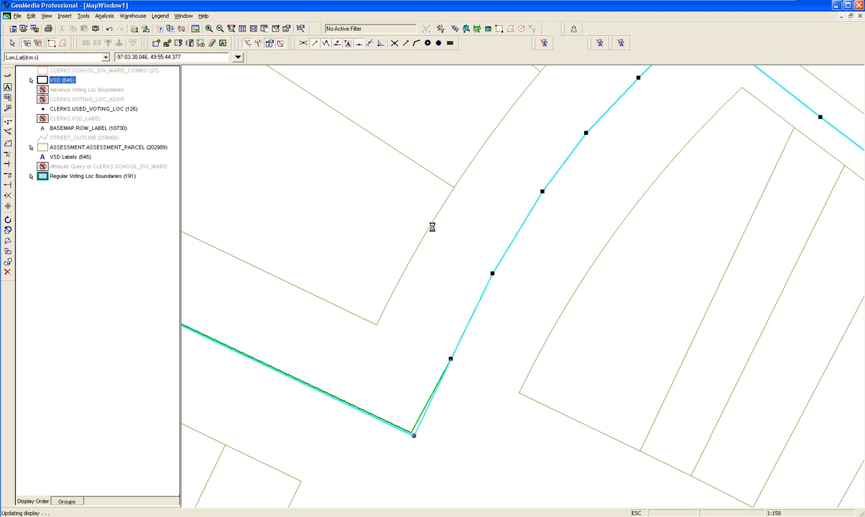
Step: Delete the redundant vertex in the back lane just southeast of the curved street, leaving a straight boundary from the lane's corner vertex
left_click(265, 30)
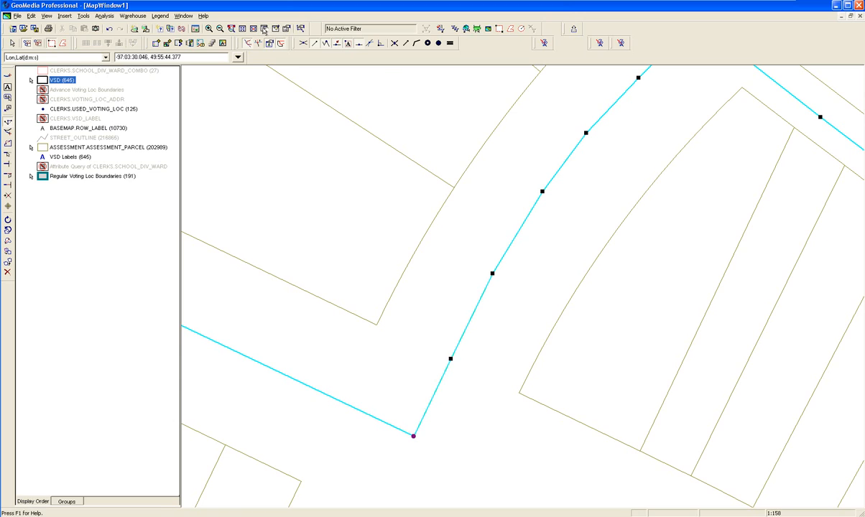
left_click_drag(692, 162, 306, 295)
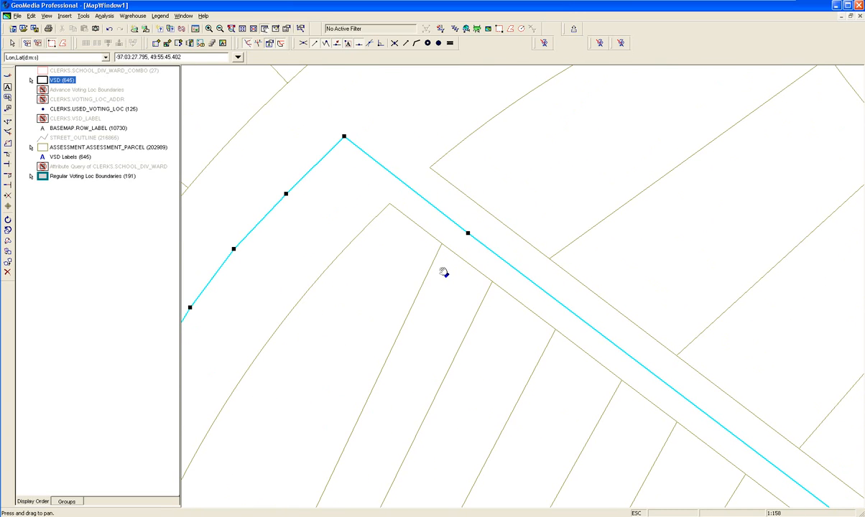
key("Escape")
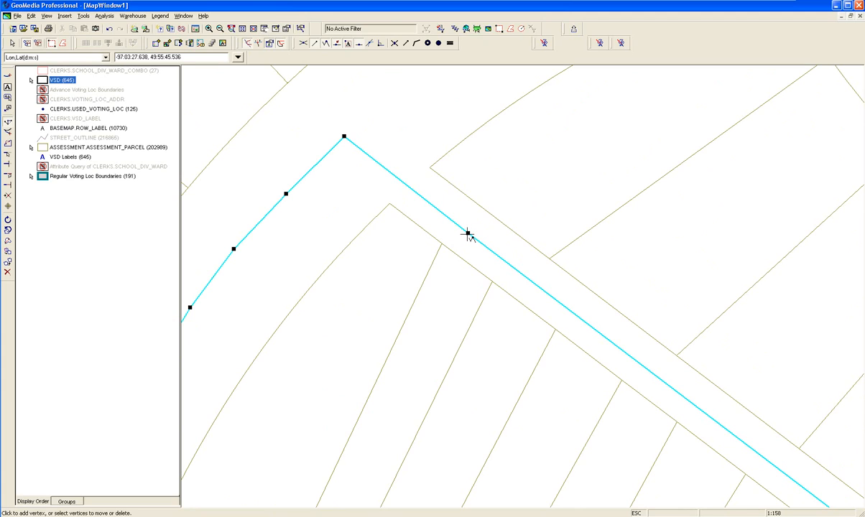
mouse_move(468, 234)
left_mouse_down()
mouse_move(421, 137)
mouse_move(409, 183)
left_mouse_up()
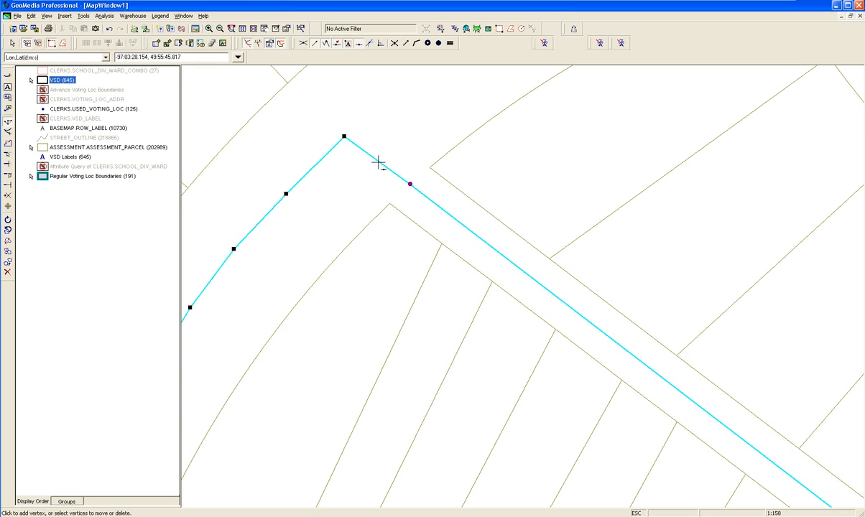
key("Delete")
key("Return")
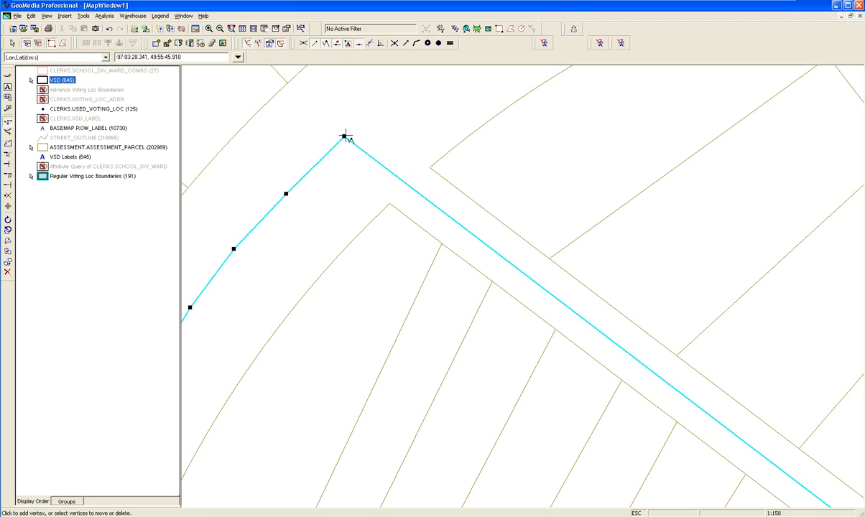
left_click_drag(345, 136, 344, 136)
Step: Move the next back-lane vertex northwestward to the lane centre and add another centred vertex between it and the following one
left_click(253, 29)
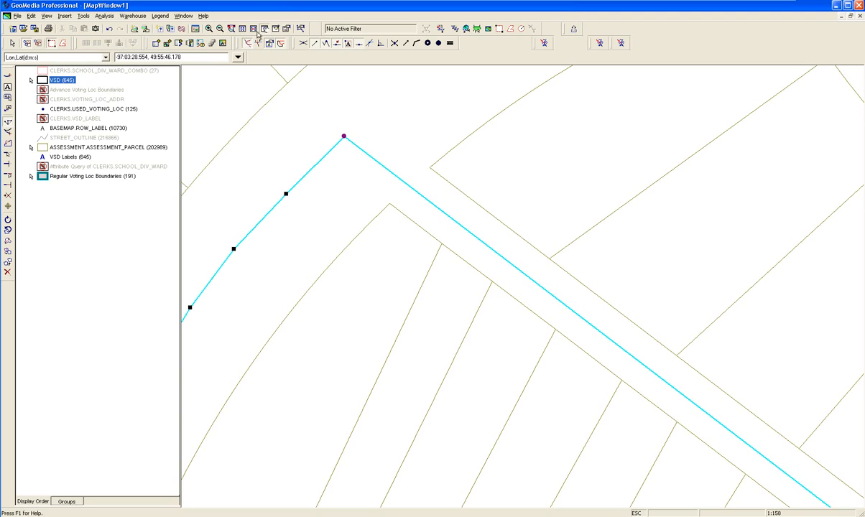
left_click_drag(598, 389, 393, 198)
left_click_drag(590, 334, 390, 235)
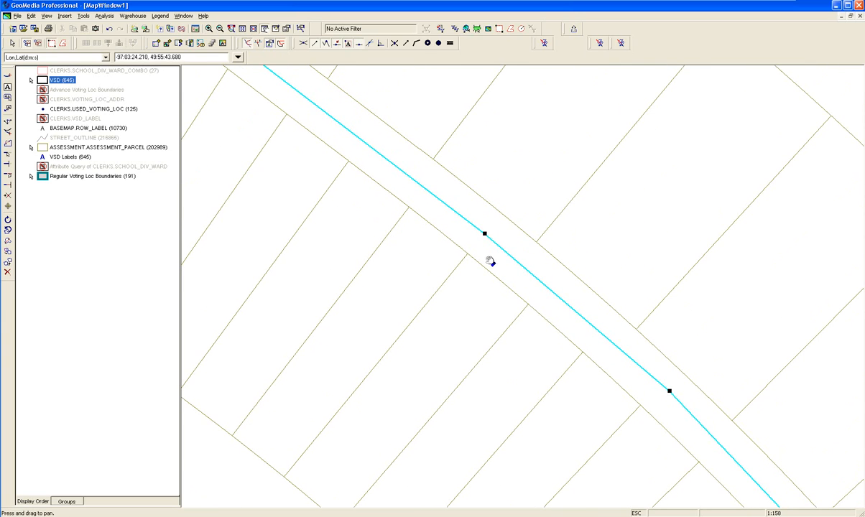
key("Escape")
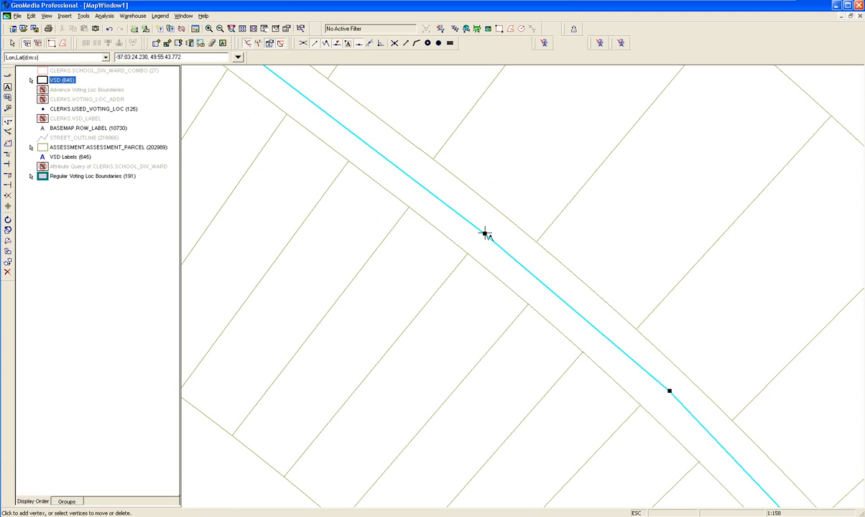
left_click_drag(485, 233, 430, 116)
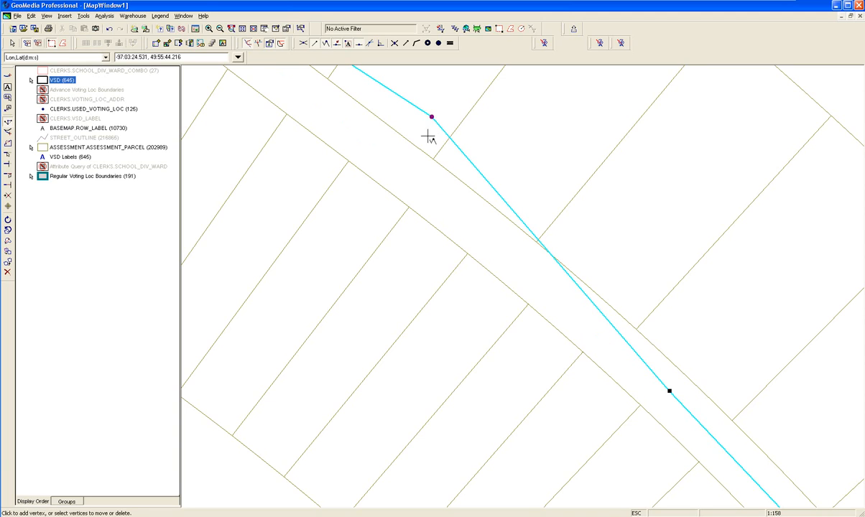
left_click_drag(410, 165, 403, 167)
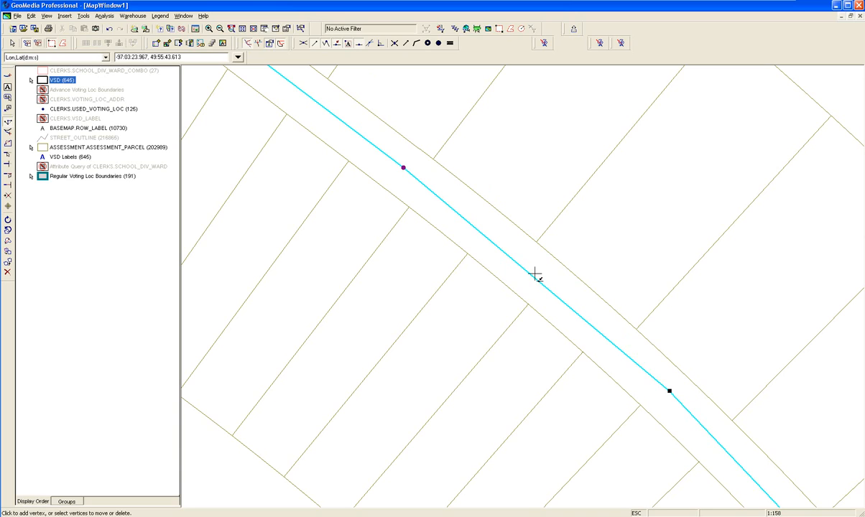
left_click(565, 229)
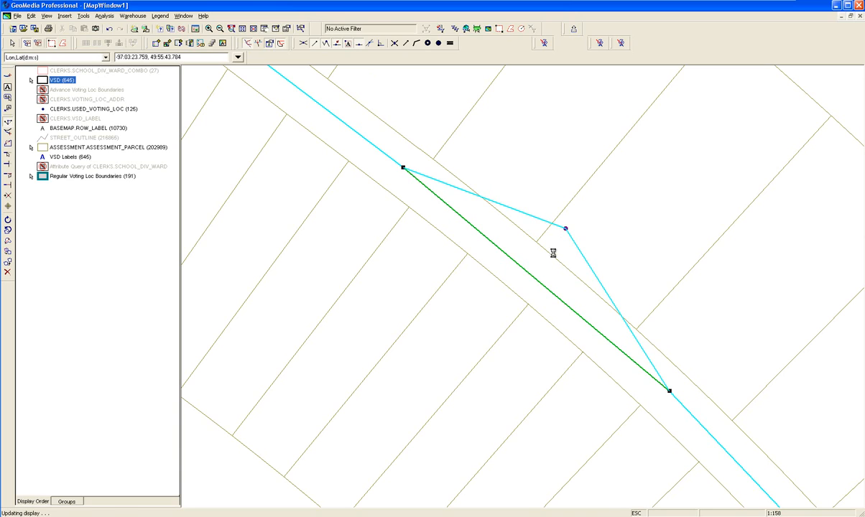
left_click_drag(534, 272, 529, 271)
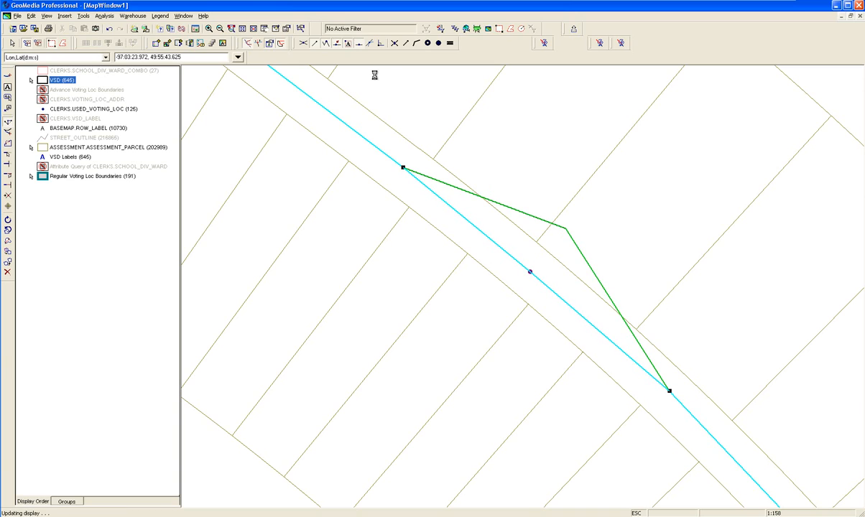
Step: Reshape the next curved stretch of the back lane with three lane-centre vertices, using the pulled-out existing vertex as the last one
left_click(243, 31)
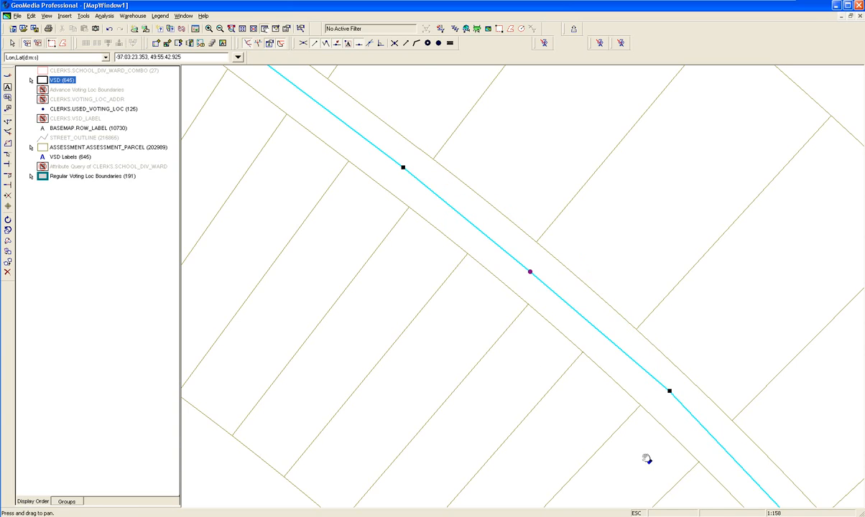
left_click_drag(647, 458, 379, 273)
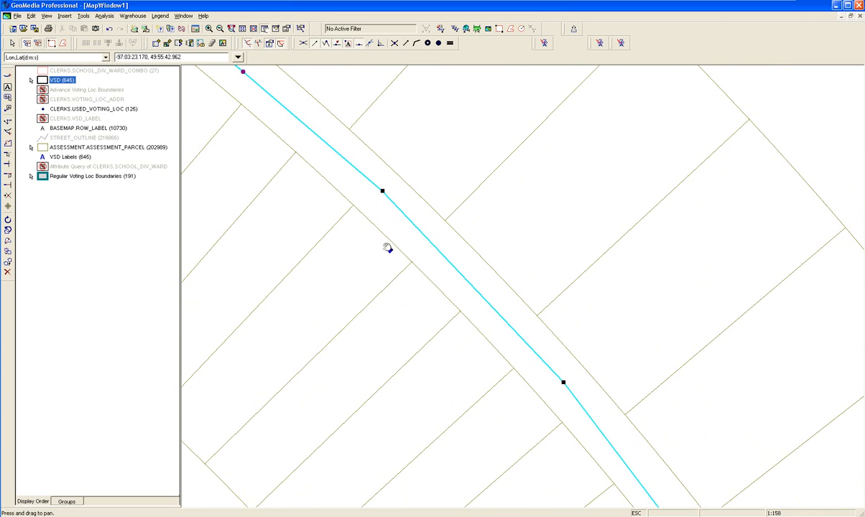
key("Escape")
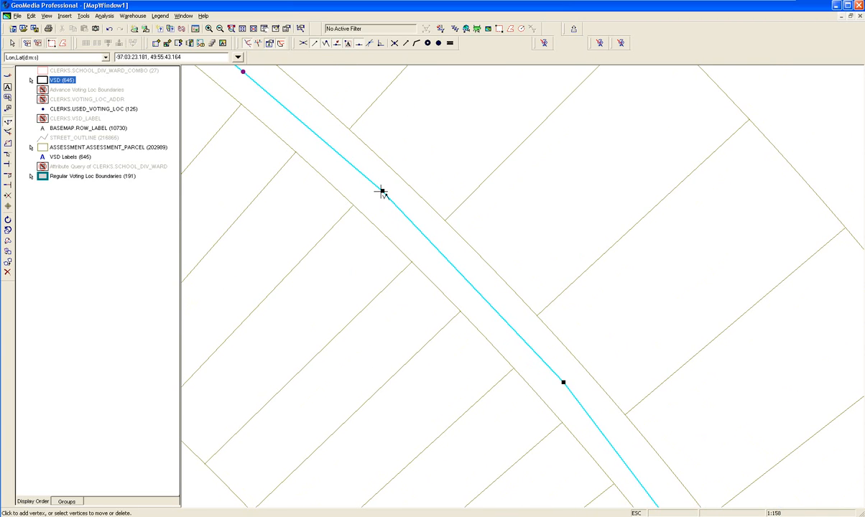
left_click_drag(381, 192, 457, 112)
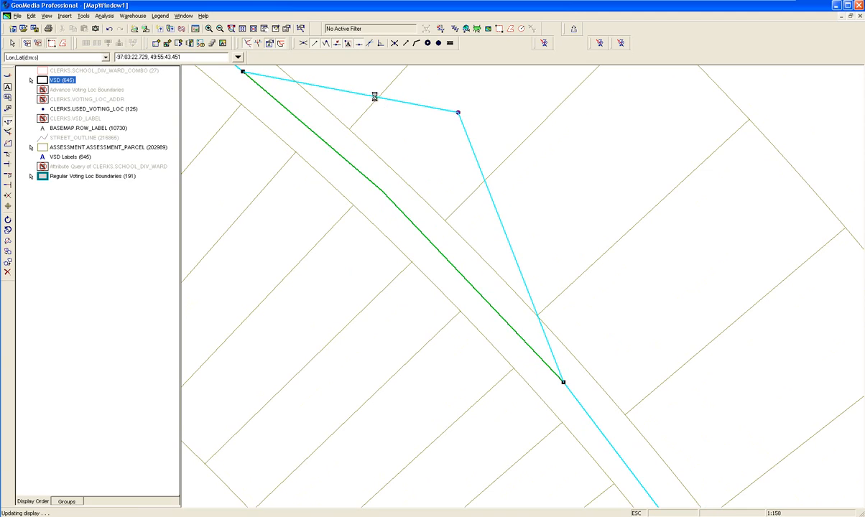
left_click(346, 161)
left_click_drag(345, 161, 345, 159)
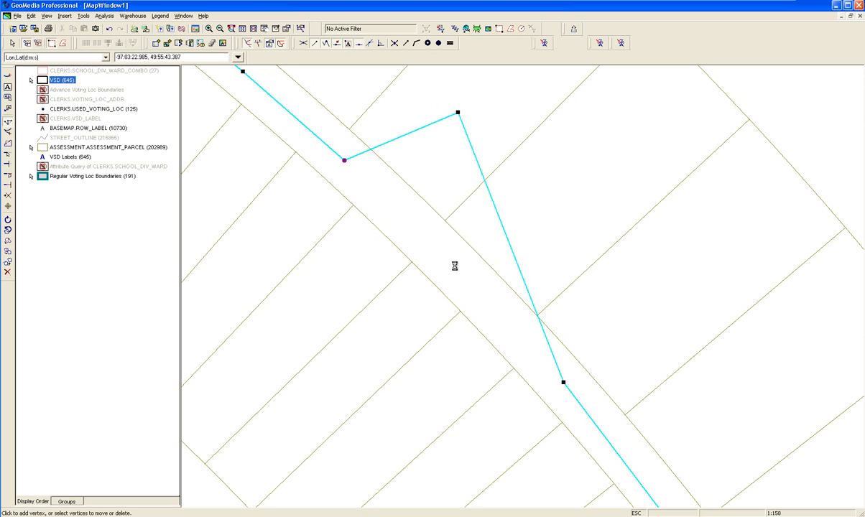
left_click_drag(454, 266, 456, 266)
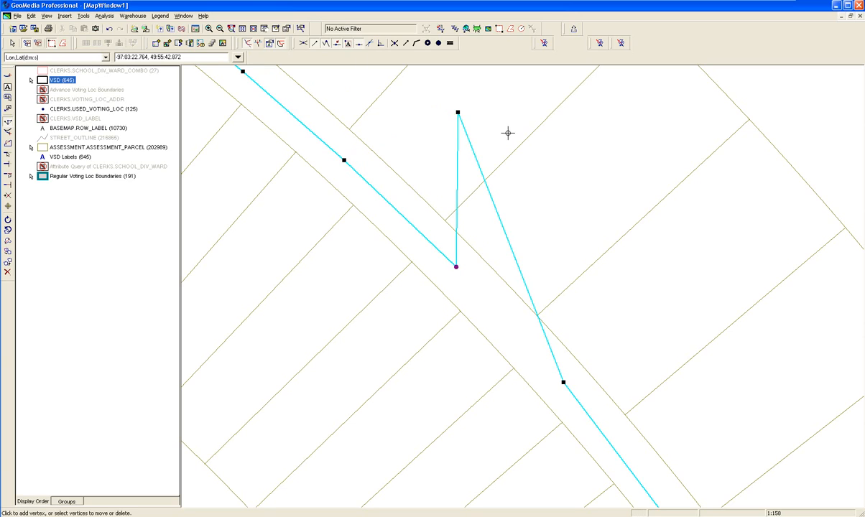
left_click_drag(513, 274, 526, 342)
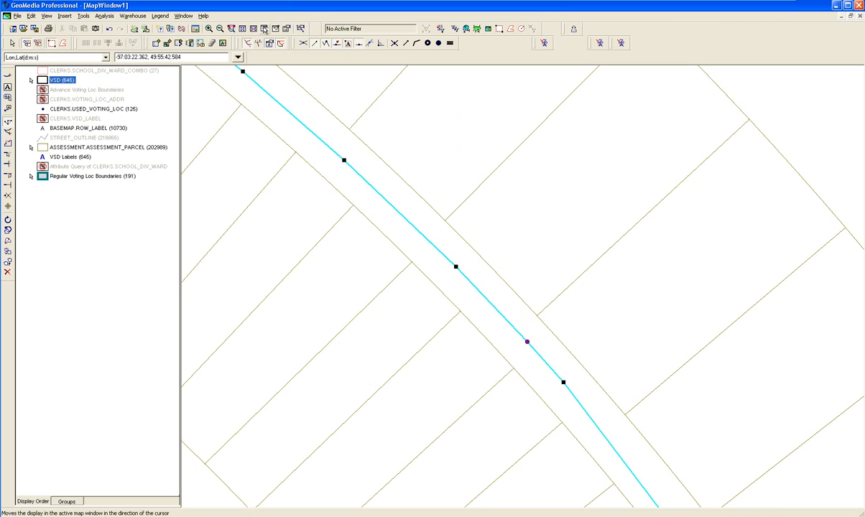
Step: Continue southeast along the lane, moving the next vertex to the lane centre and adding two more centred vertices before the following bend
left_click_drag(568, 452, 350, 231)
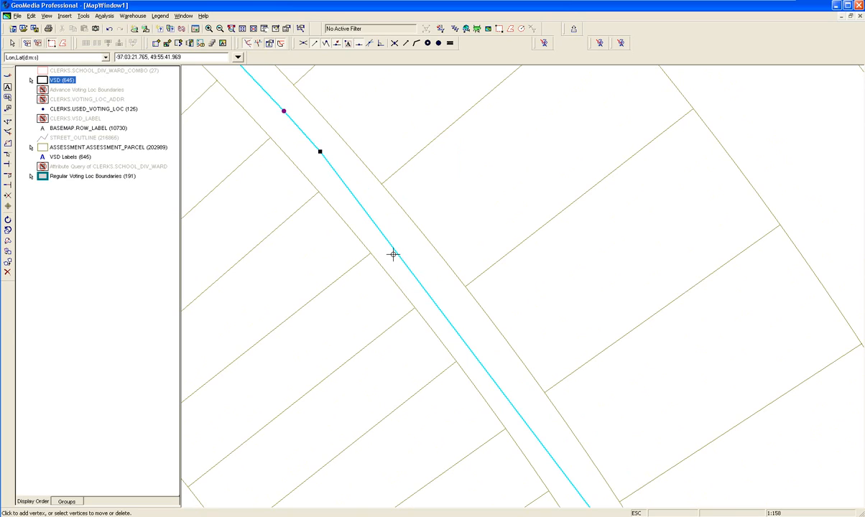
left_click_drag(401, 259, 683, 285)
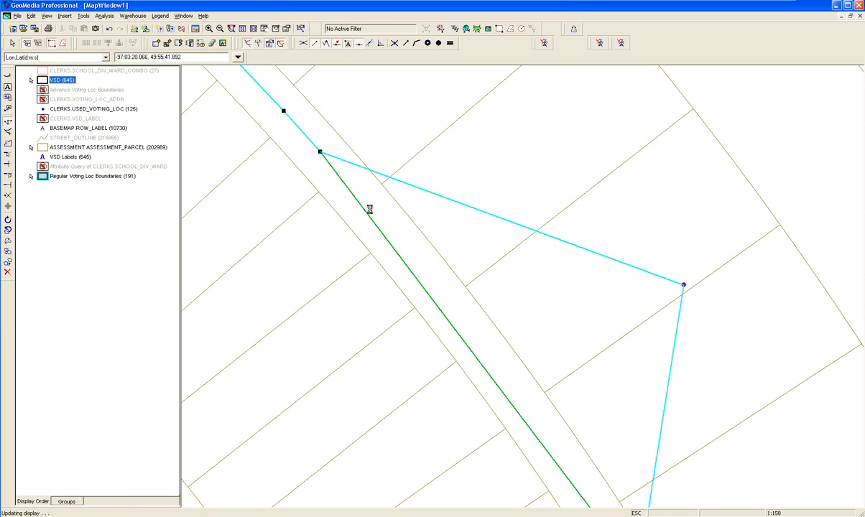
left_click_drag(369, 212, 373, 213)
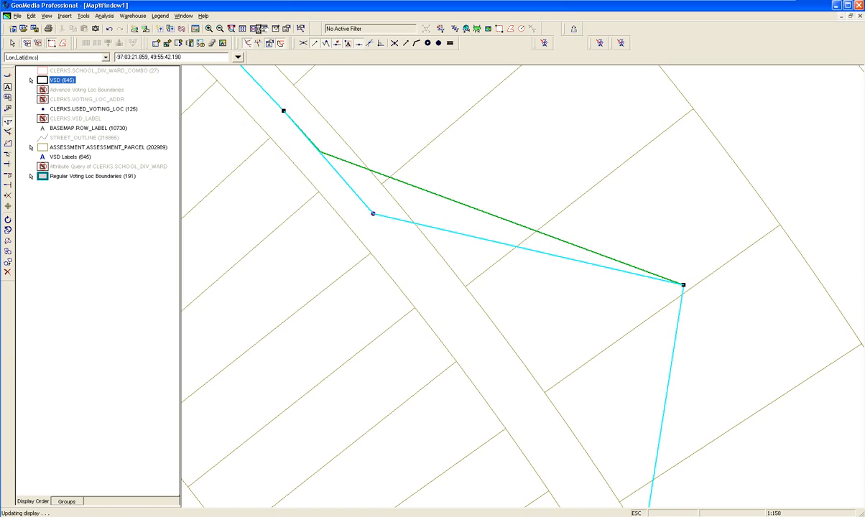
left_click_drag(506, 383, 406, 253)
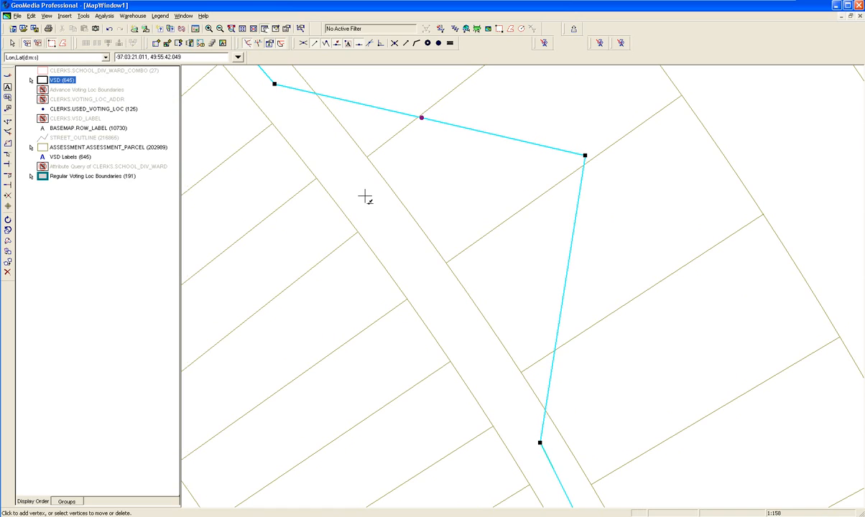
left_click_drag(365, 196, 363, 195)
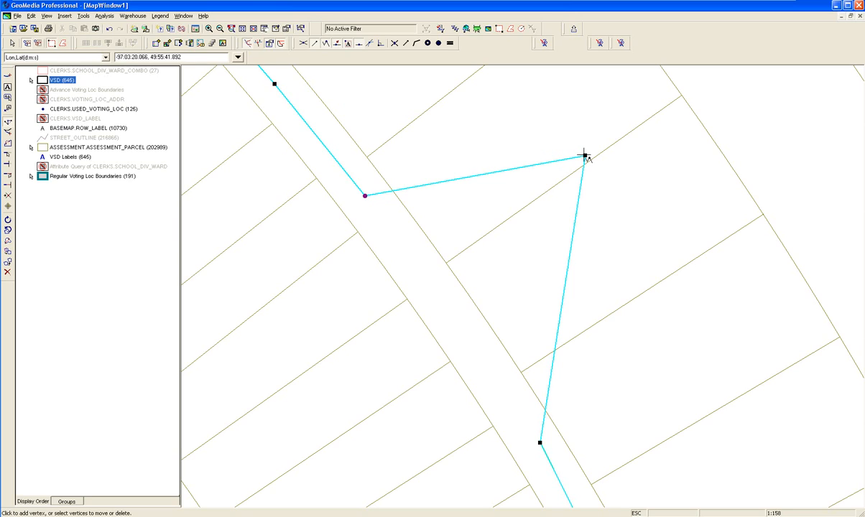
left_click_drag(463, 289, 452, 317)
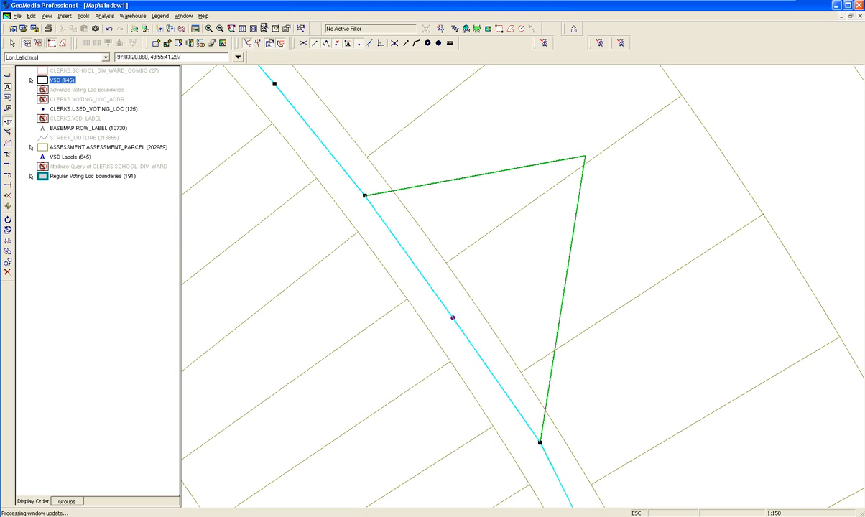
Step: Centre the bend vertex in the lane, pull a spare vertex out of the next segment, and add a lane-centre vertex after the bend
left_click_drag(461, 399, 309, 162)
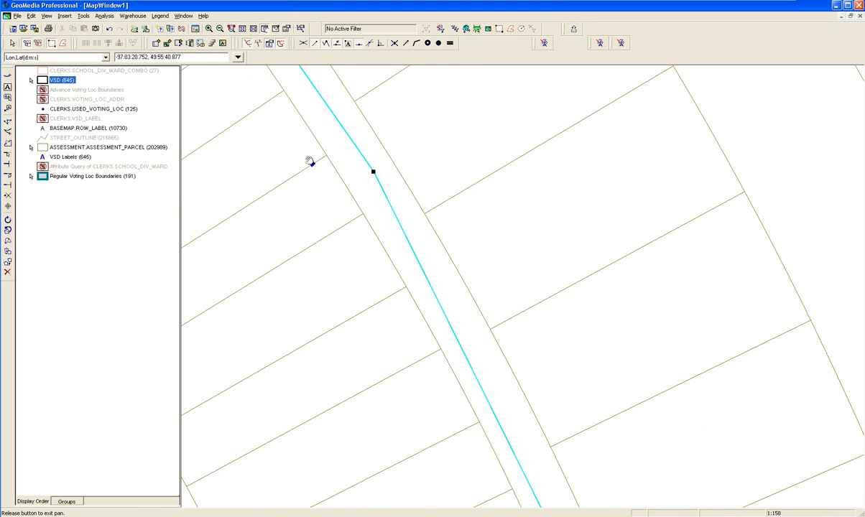
left_click_drag(399, 337, 378, 292)
key("Escape")
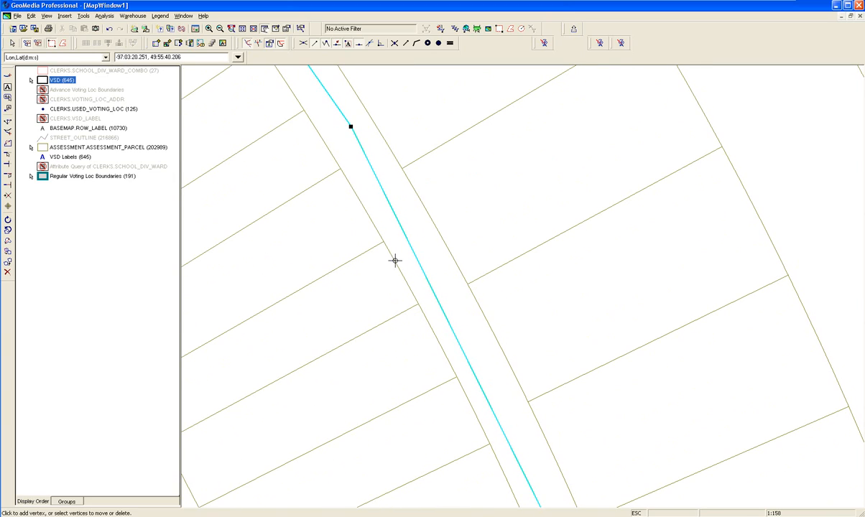
left_click(429, 285)
left_click(350, 129)
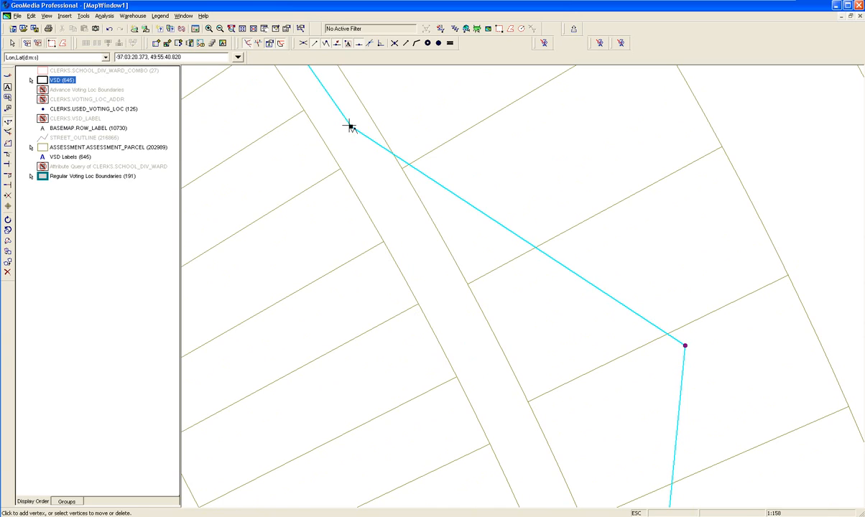
left_click_drag(350, 127, 350, 133)
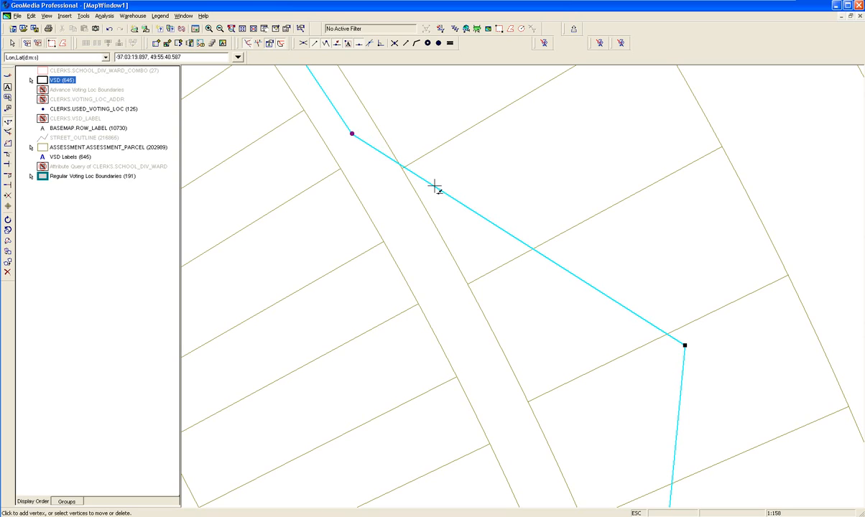
left_click(435, 187)
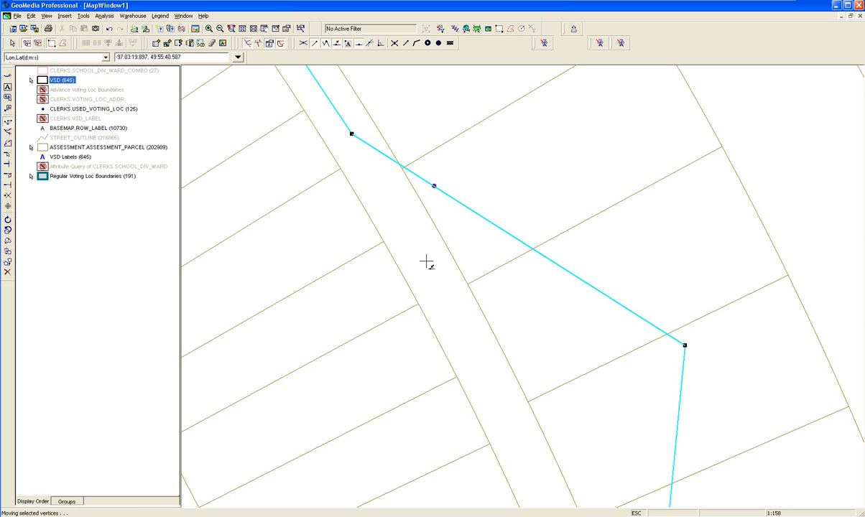
left_click_drag(426, 262, 425, 262)
left_click(425, 262)
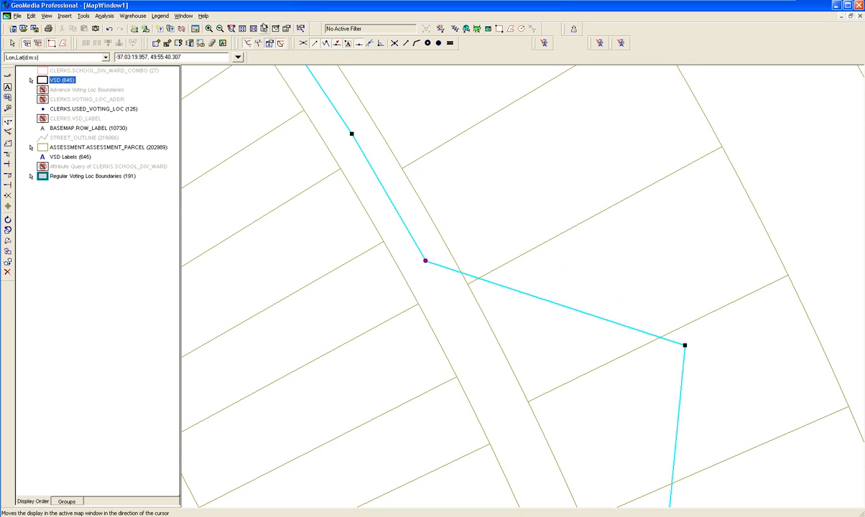
Step: Add another lane-centre vertex farther southeast and bring the spare vertex from the parcels onto the lane centre before the cross street
left_click(281, 45)
left_click_drag(502, 390, 449, 238)
key("Escape")
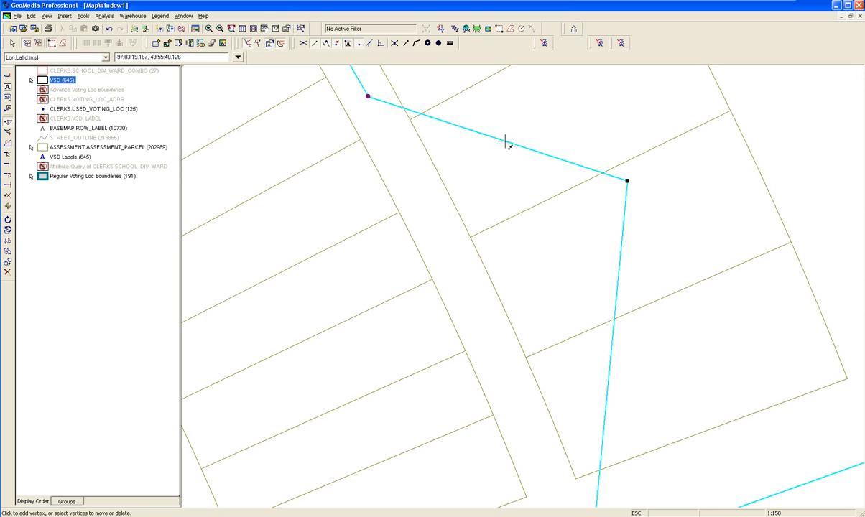
left_click(464, 288)
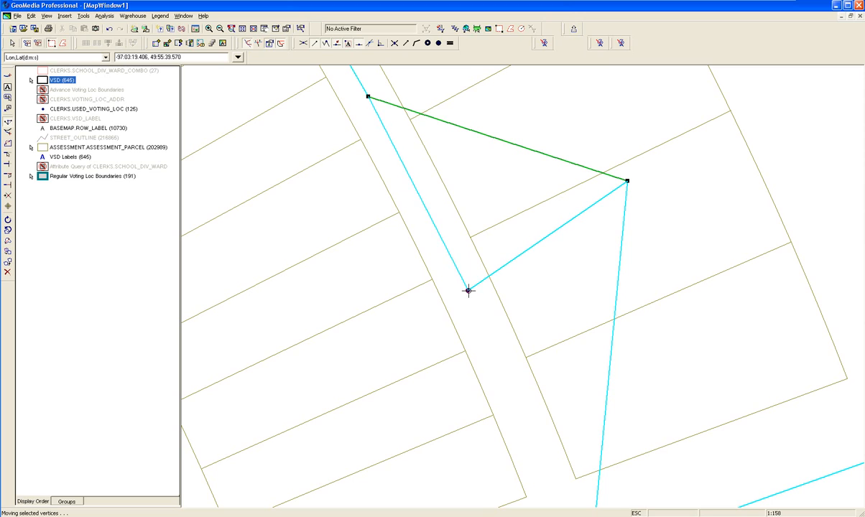
left_click(467, 289)
left_click_drag(441, 382, 445, 285)
key("Escape")
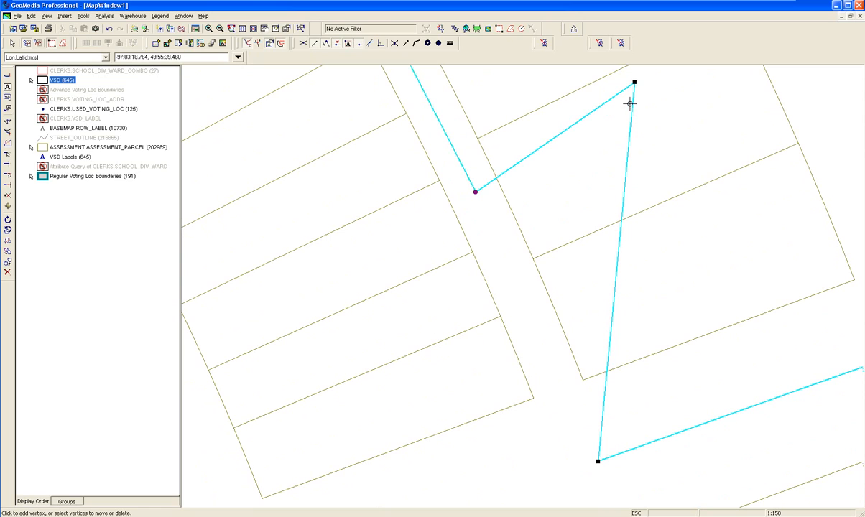
left_click_drag(635, 82, 522, 305)
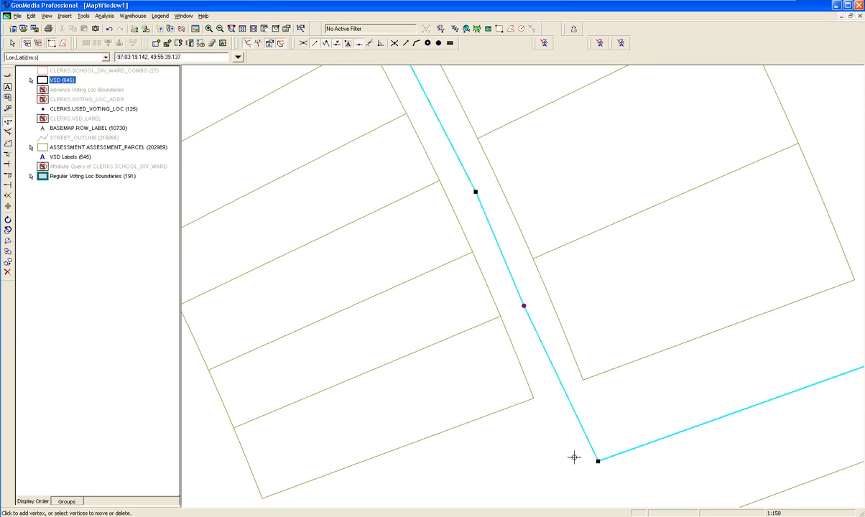
Step: Shift the corner vertex at the lane's end and the one at the next street intersection northeast of it onto the street centres
left_click_drag(597, 462, 589, 466)
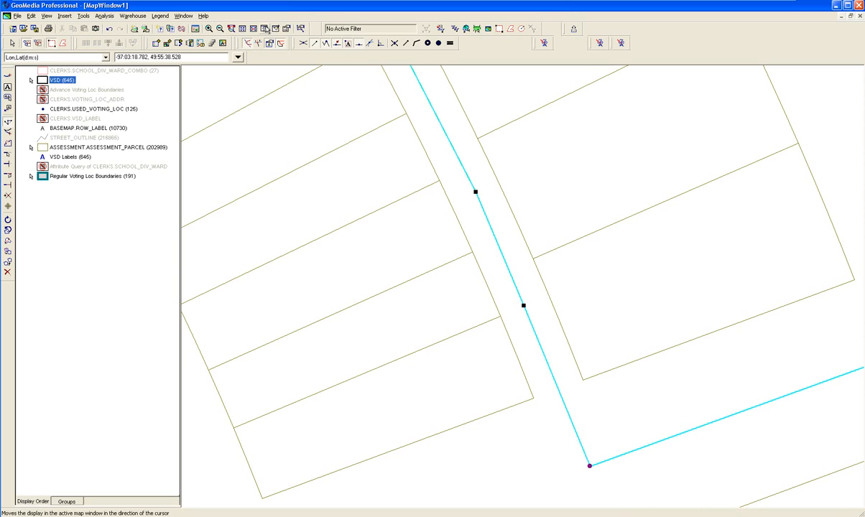
left_click(251, 28)
left_click_drag(697, 336, 354, 408)
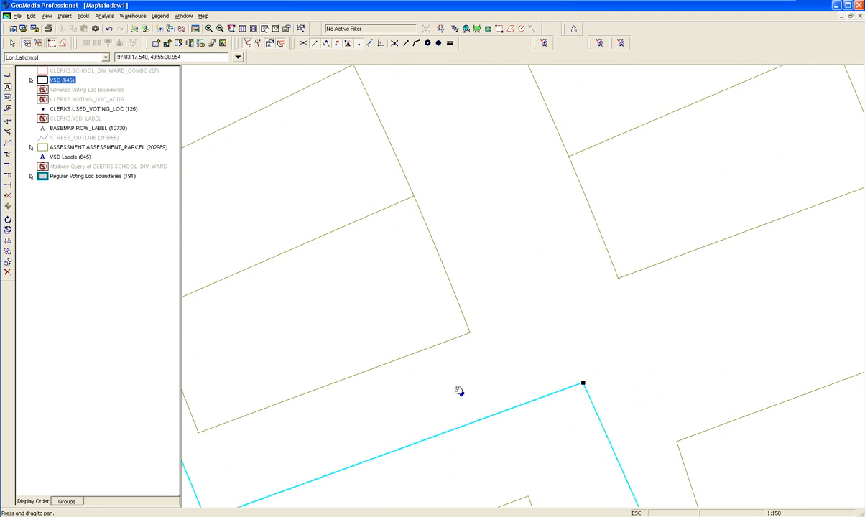
left_click_drag(457, 392, 483, 253)
key("Escape")
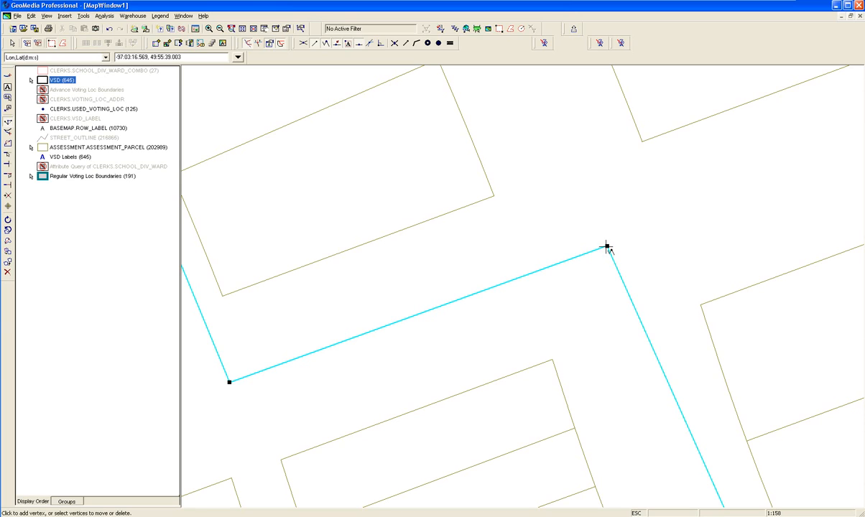
left_click_drag(607, 246, 508, 398)
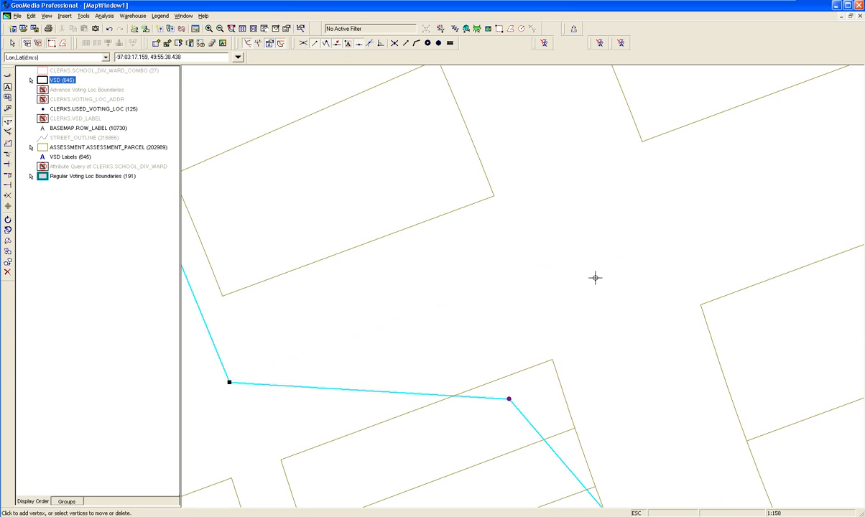
left_click_drag(595, 278, 594, 248)
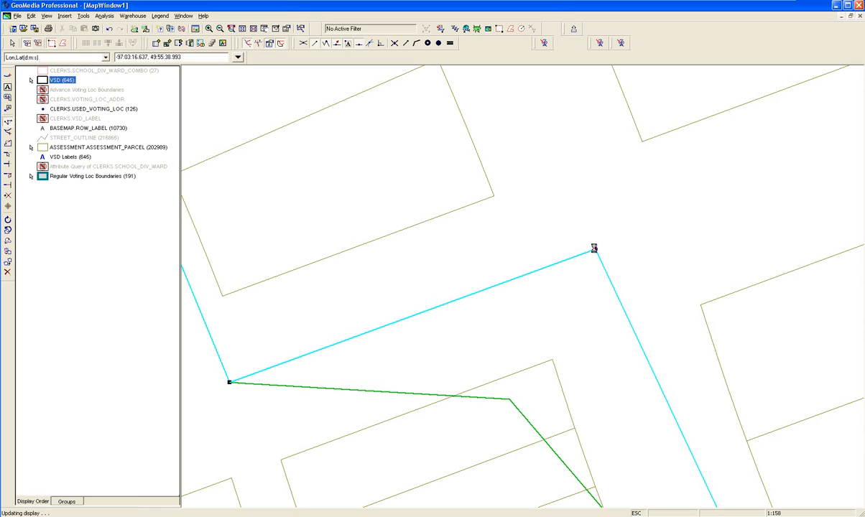
Step: Pull a spare vertex out of the segment southeast of the intersection into the parcels and add a vertex at the street centre
left_click(263, 28)
left_click_drag(592, 404, 465, 156)
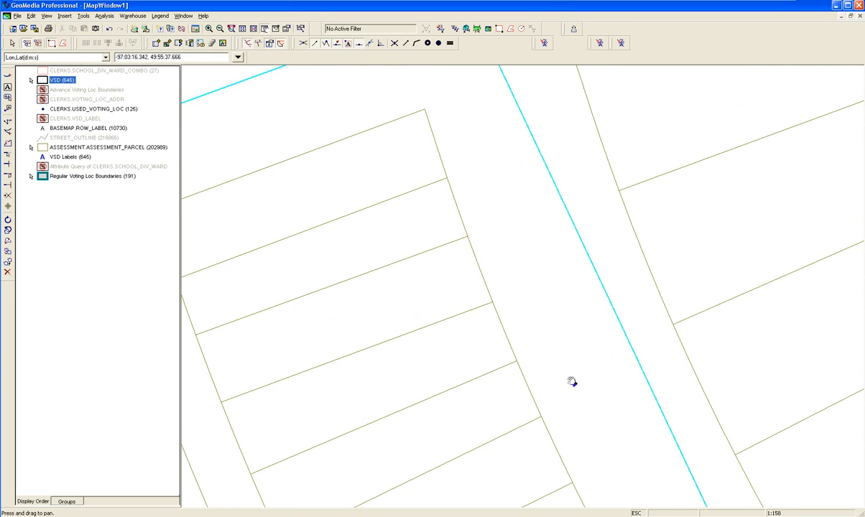
left_click_drag(532, 281, 556, 422)
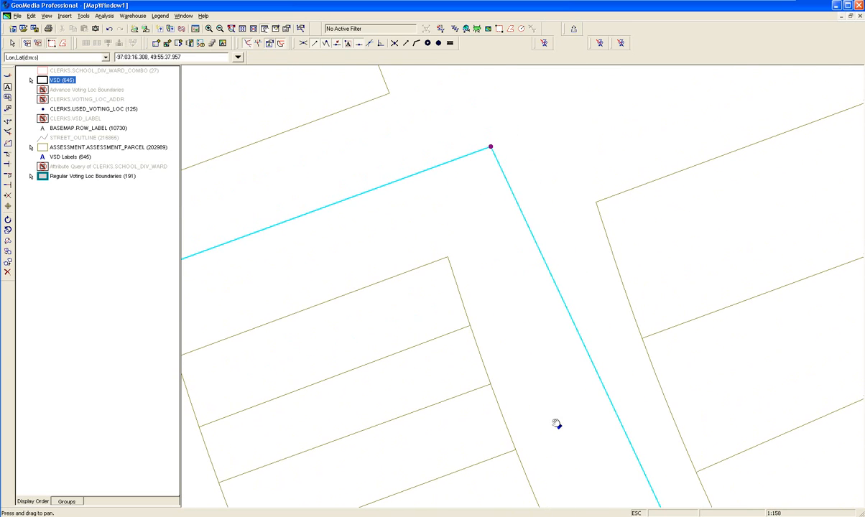
key("Escape")
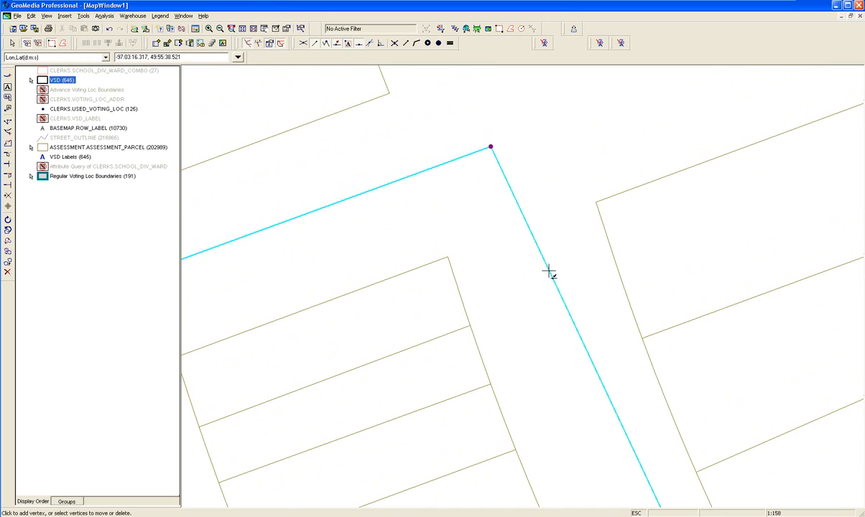
left_click(710, 199)
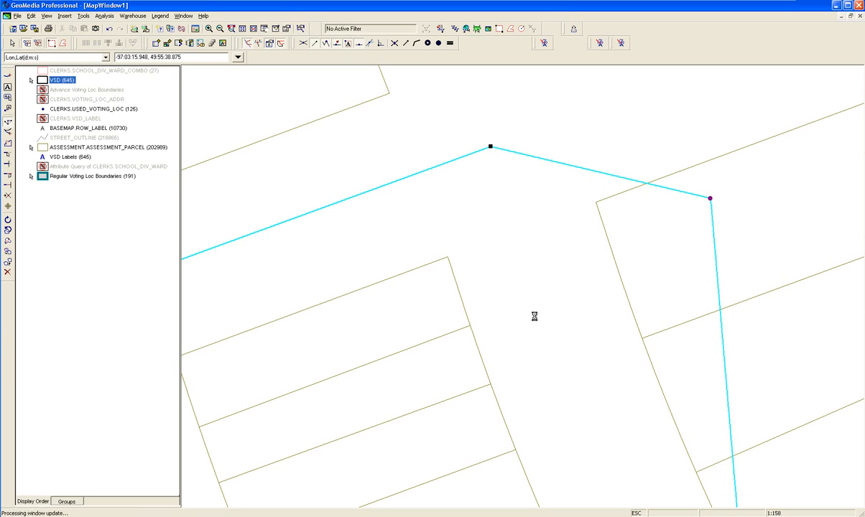
left_click_drag(535, 313, 571, 380)
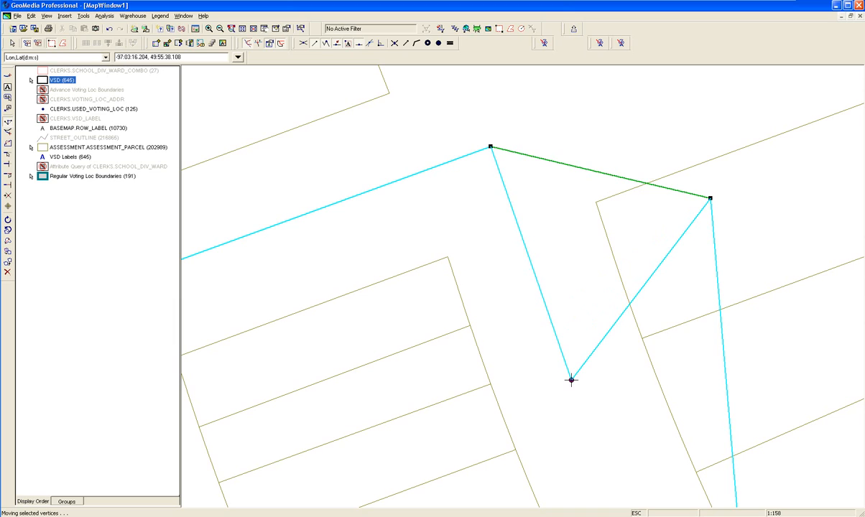
left_click(571, 380)
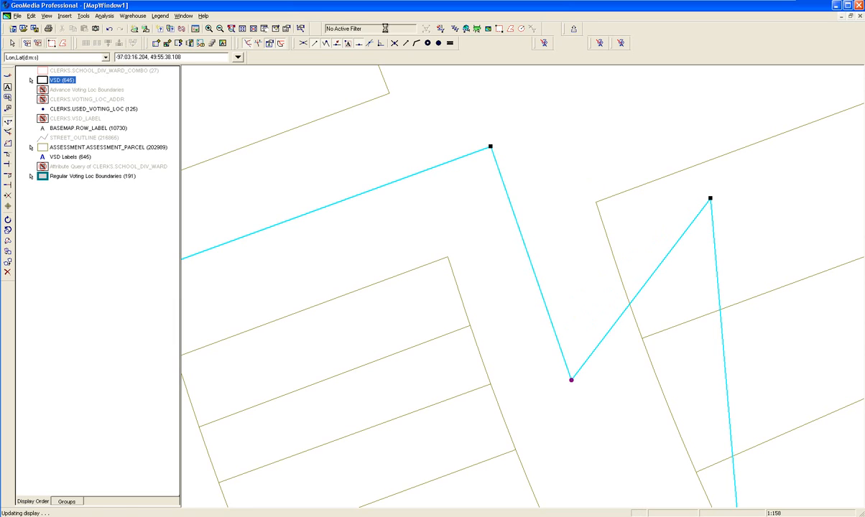
Step: Bring the spare vertex from the corner parcel onto the street centre farther southeast of the newly centred vertex
left_click(266, 28)
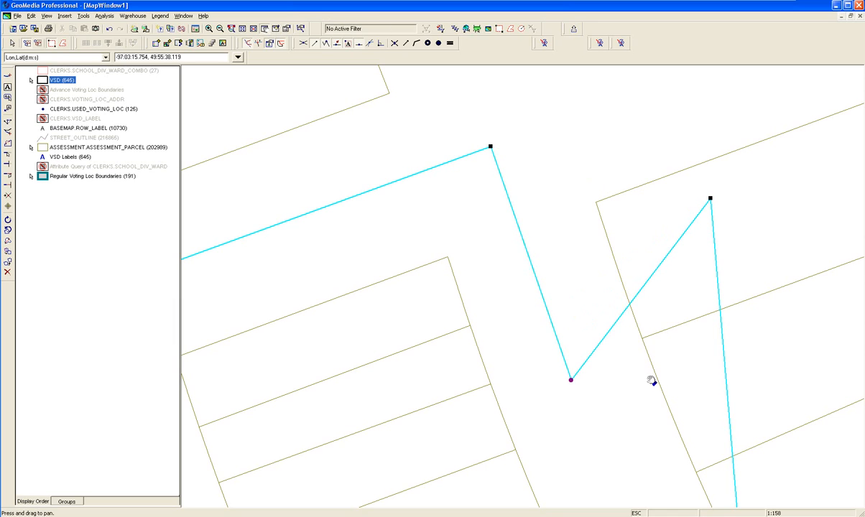
left_click_drag(652, 380, 458, 300)
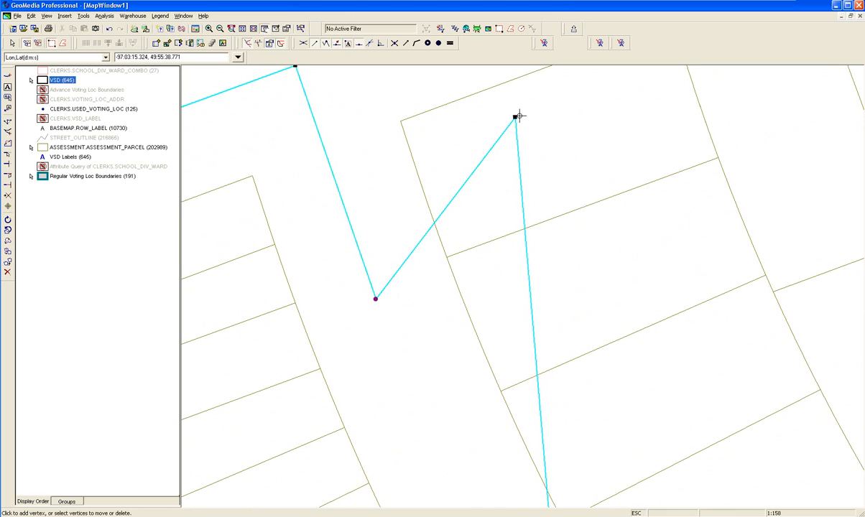
left_click_drag(515, 117, 453, 479)
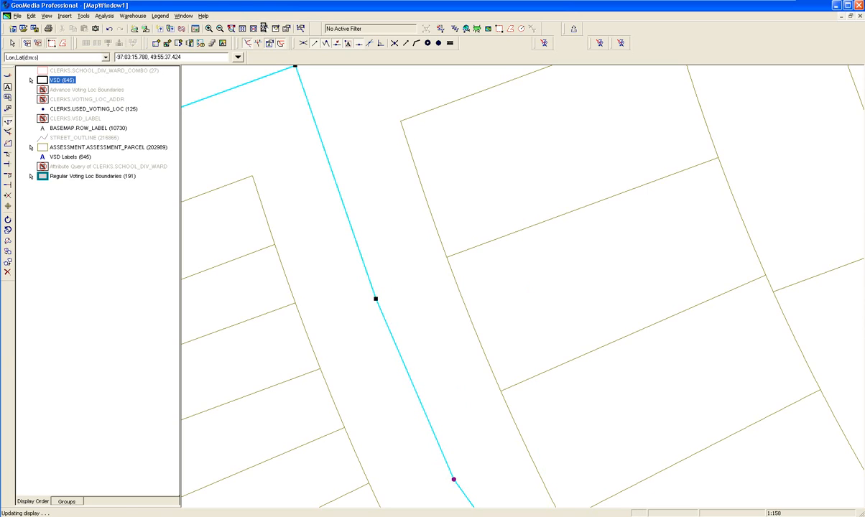
Step: Pull the next vertex aside into the parcels and add a street-centre vertex just northwest of the Tanya Cr label
left_click(247, 27)
left_click_drag(503, 445, 375, 191)
left_click_drag(450, 326, 400, 202)
key("Escape")
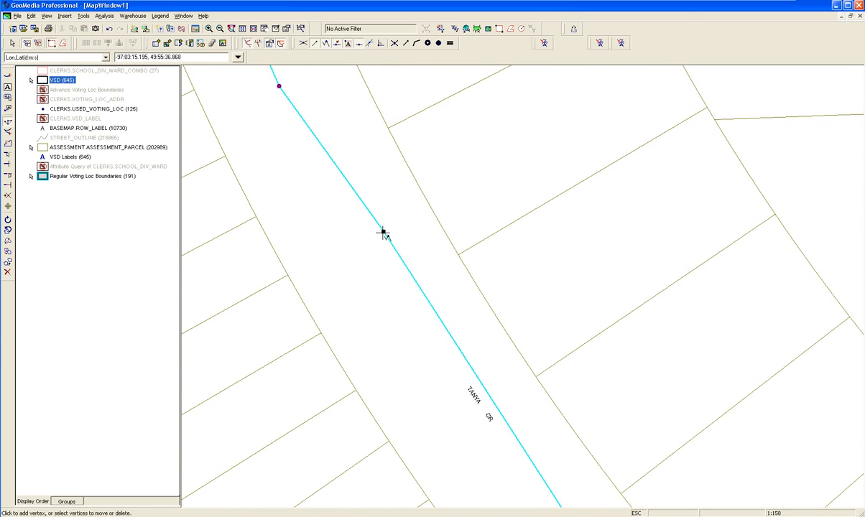
left_click_drag(383, 232, 767, 425)
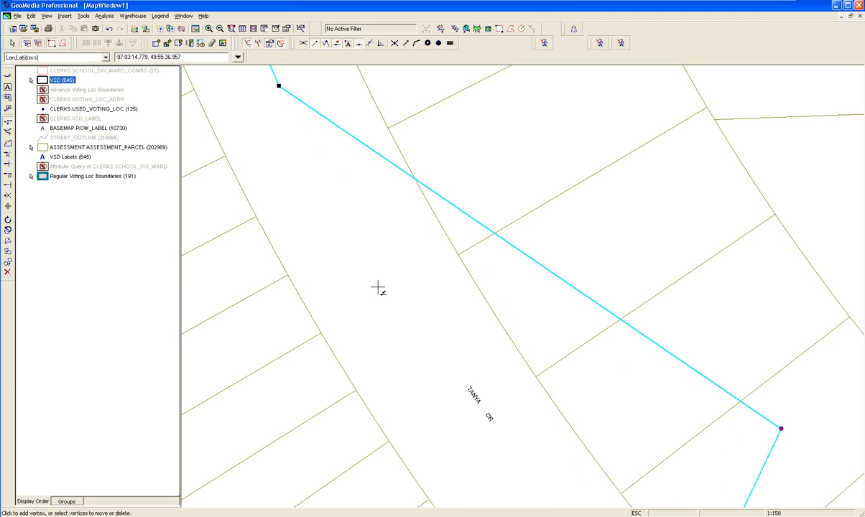
left_click(456, 204)
left_click_drag(456, 204, 382, 287)
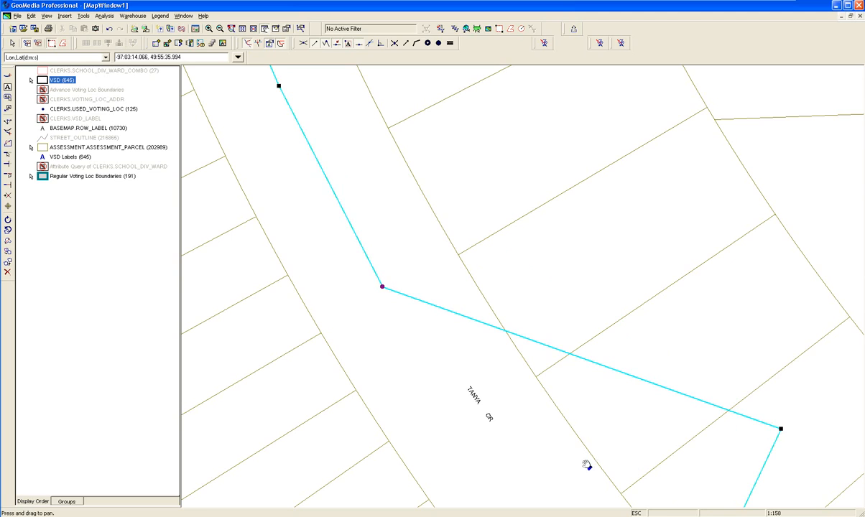
Step: Add a centred vertex on Tanya Cr southeast of its label and bring the spare vertex from the parcels onto the street centre
left_click_drag(587, 466, 469, 264)
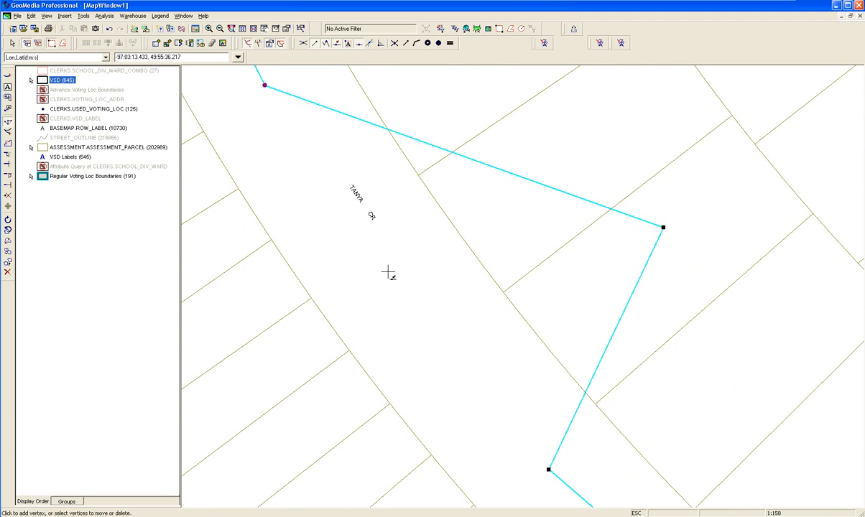
left_click_drag(390, 270, 391, 272)
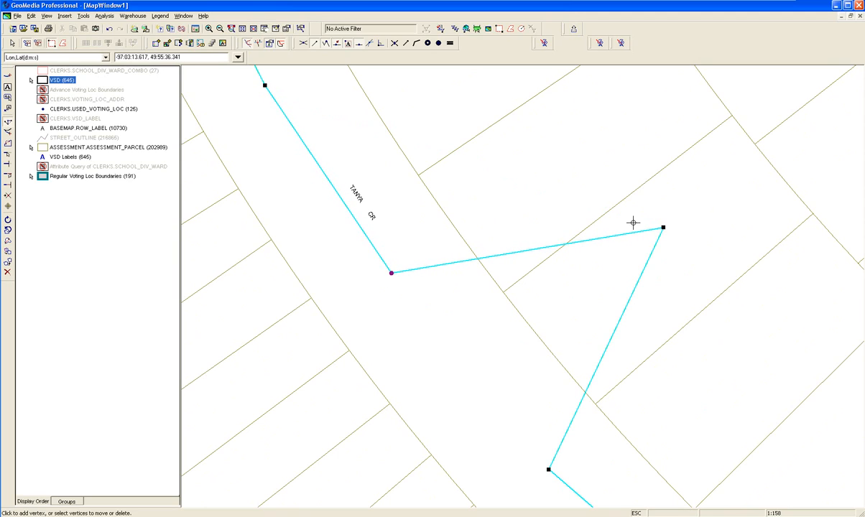
left_click_drag(662, 228, 524, 450)
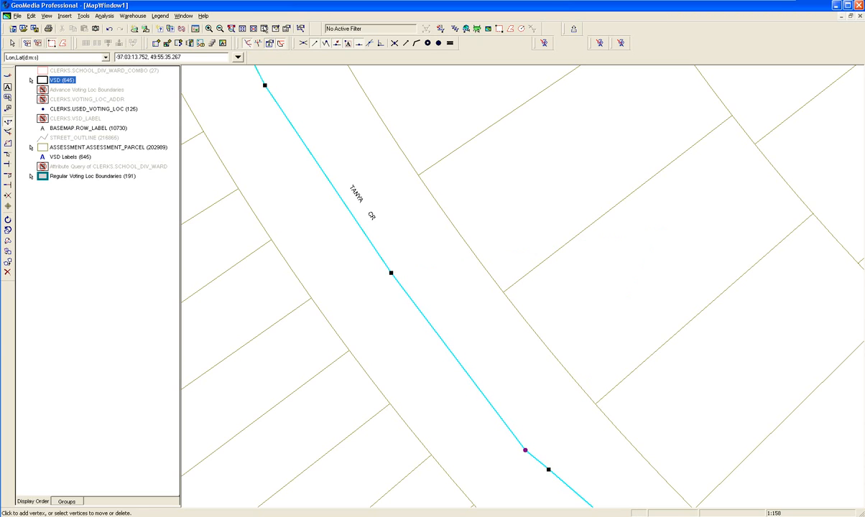
Step: Move the next two boundary vertices southeast along the Tanya Cr curve onto the street centre
left_click_drag(614, 450, 363, 130)
key("Escape")
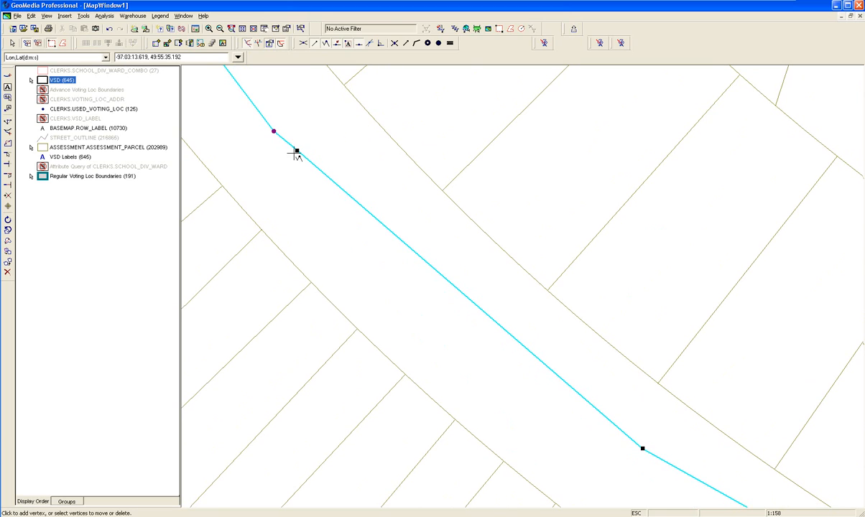
left_click_drag(424, 261, 432, 290)
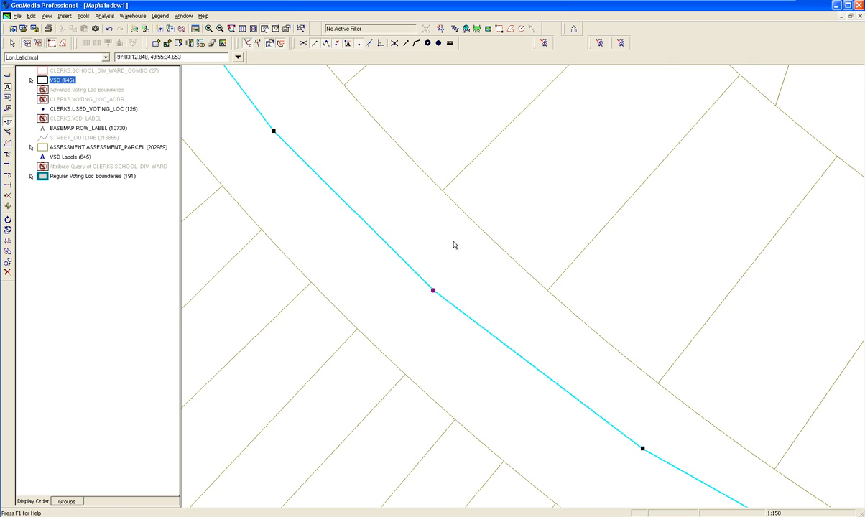
left_click_drag(487, 365, 363, 264)
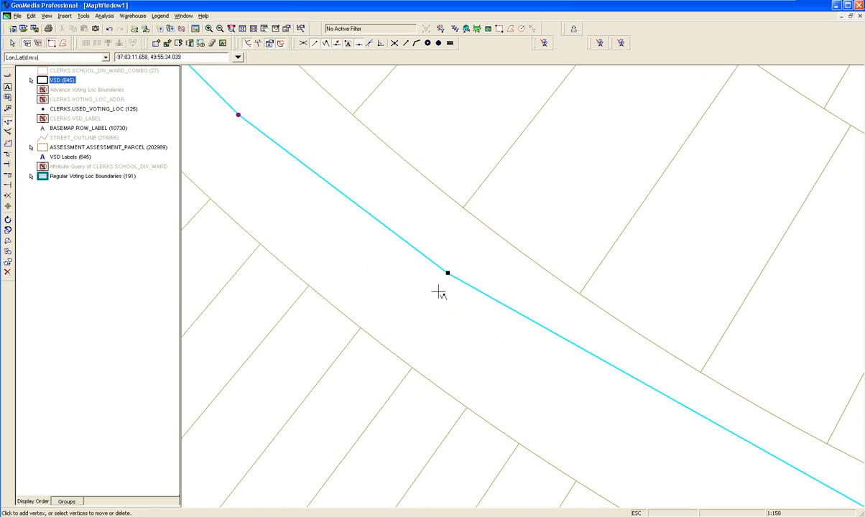
mouse_move(439, 293)
left_mouse_down()
mouse_move(450, 299)
mouse_move(446, 351)
mouse_move(447, 298)
left_mouse_up()
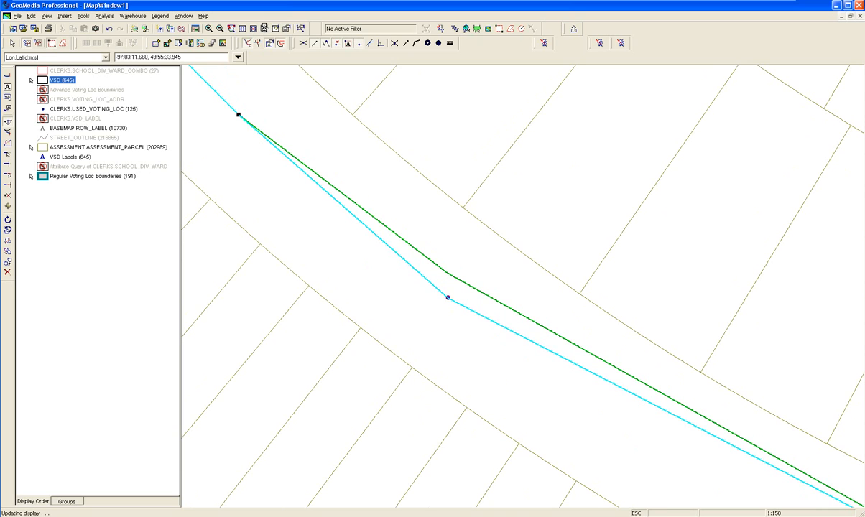
Step: Add a centred vertex in the long Tanya Cr segment leading to the Mahonee Dr corner
left_click(249, 28)
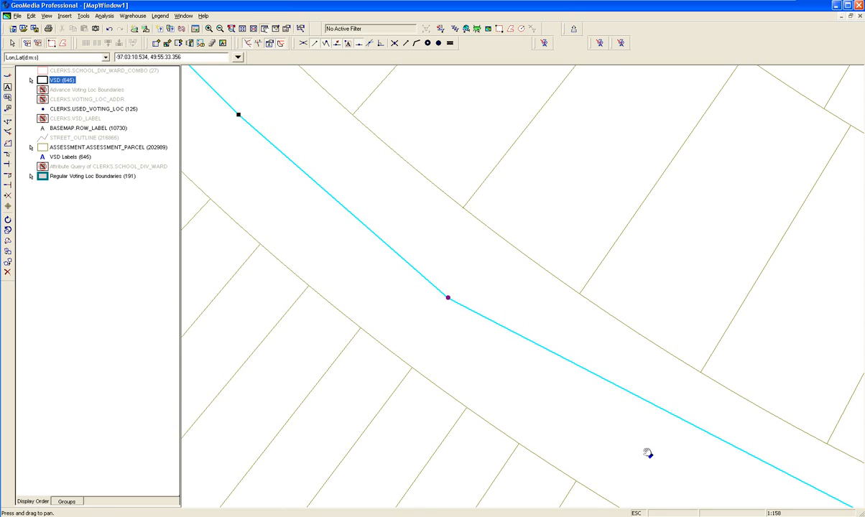
left_click_drag(647, 454, 454, 293)
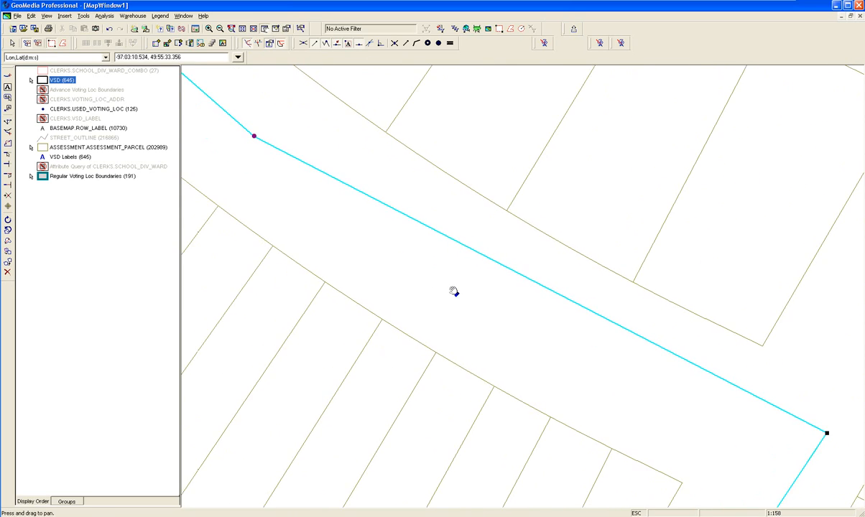
key("Escape")
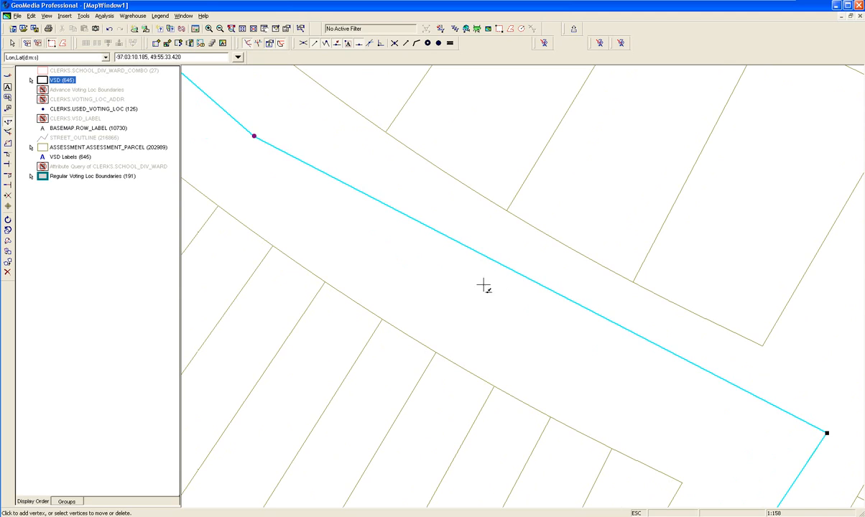
left_click_drag(511, 269, 452, 271)
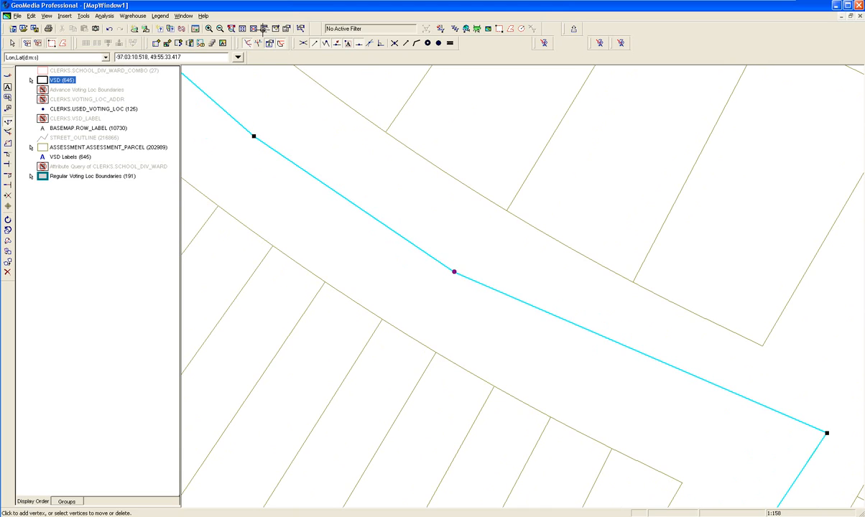
Step: Shift the corner vertex onto the centre of the Tanya Cr and Mahonee Dr intersection and add a street-centre vertex just before it
left_click_drag(715, 416, 532, 341)
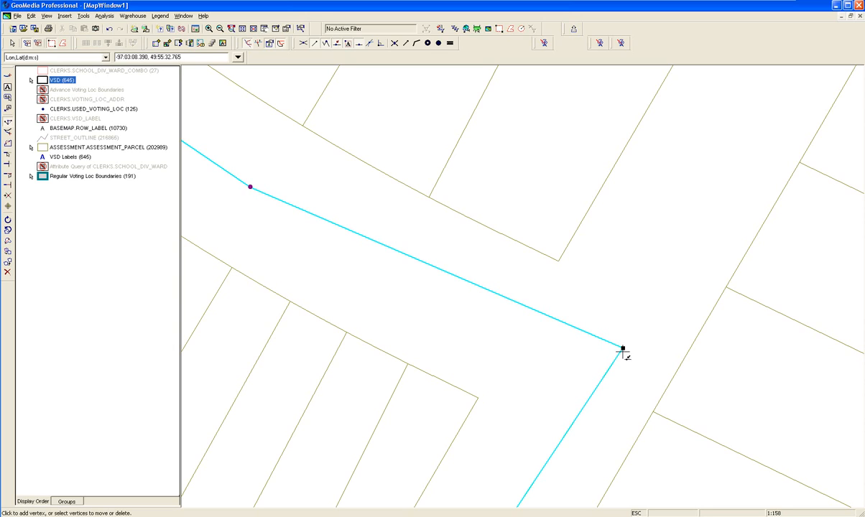
left_click_drag(623, 349, 424, 422)
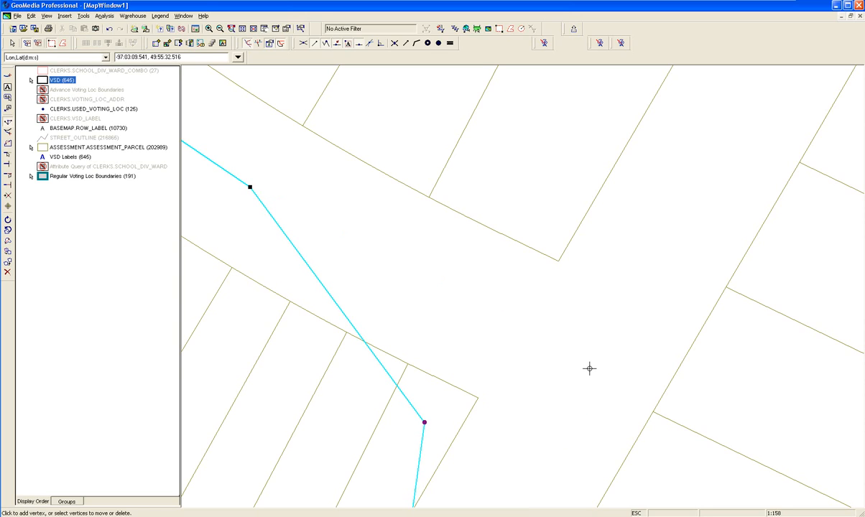
left_click_drag(589, 367, 590, 365)
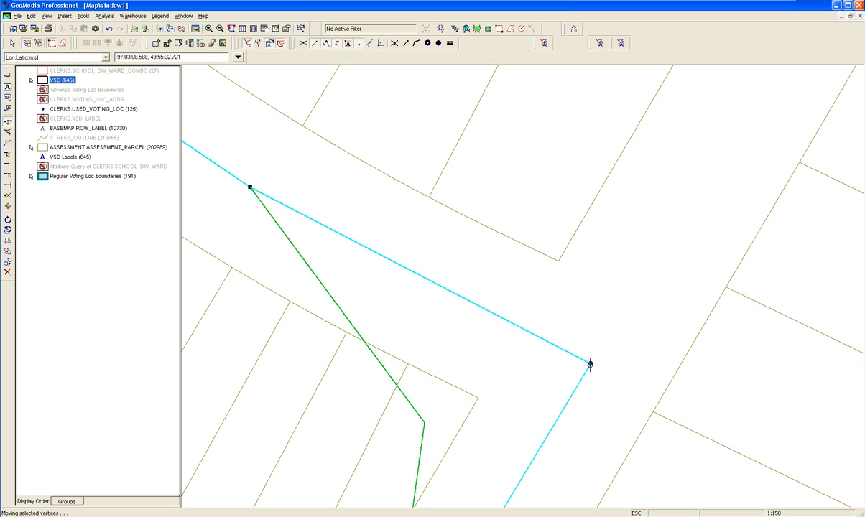
left_click(590, 365)
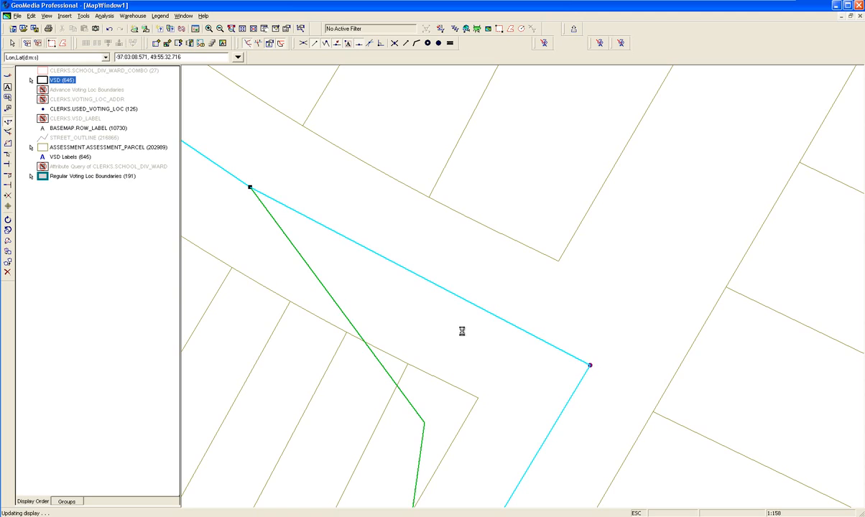
left_click(419, 286)
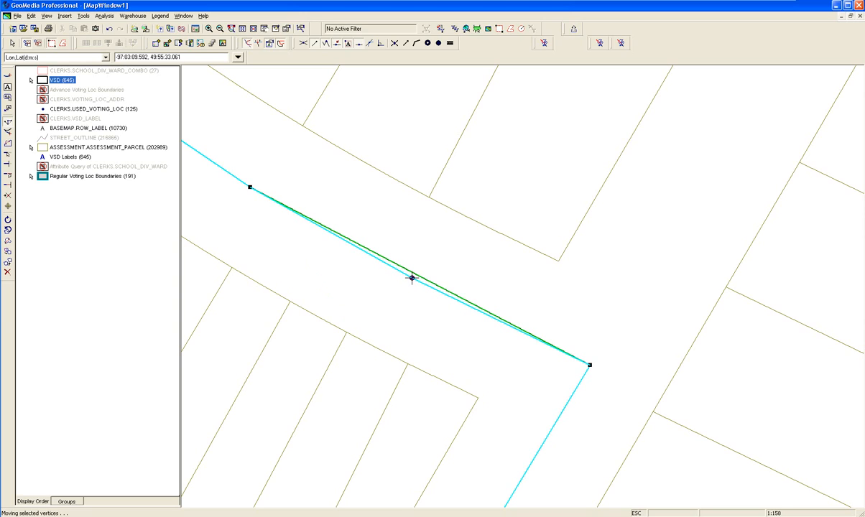
left_click(411, 277)
Step: Delete the redundant vertex on the straight Mahonee Dr segment southwest of the corner
left_click(208, 28)
left_click(471, 366)
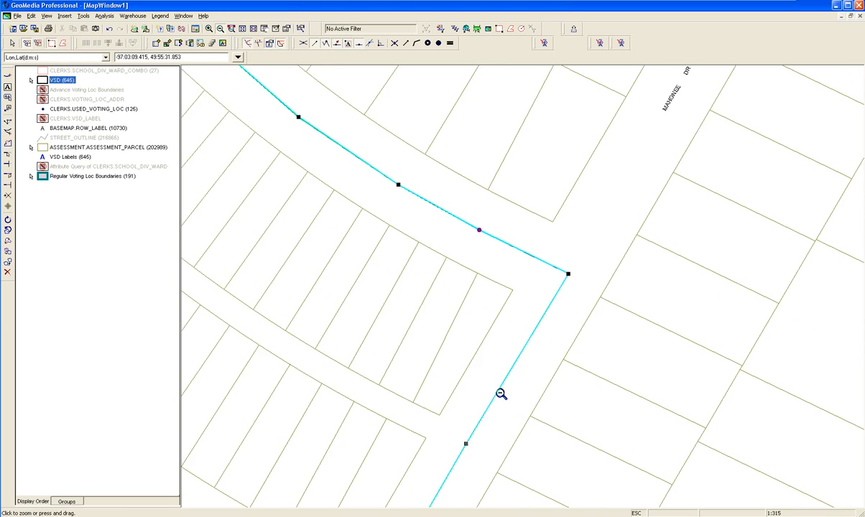
key("Escape")
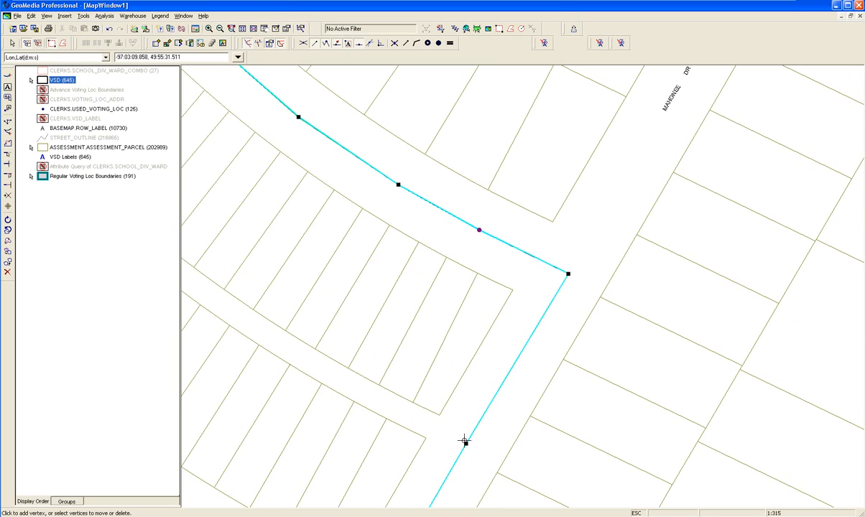
left_click(465, 445)
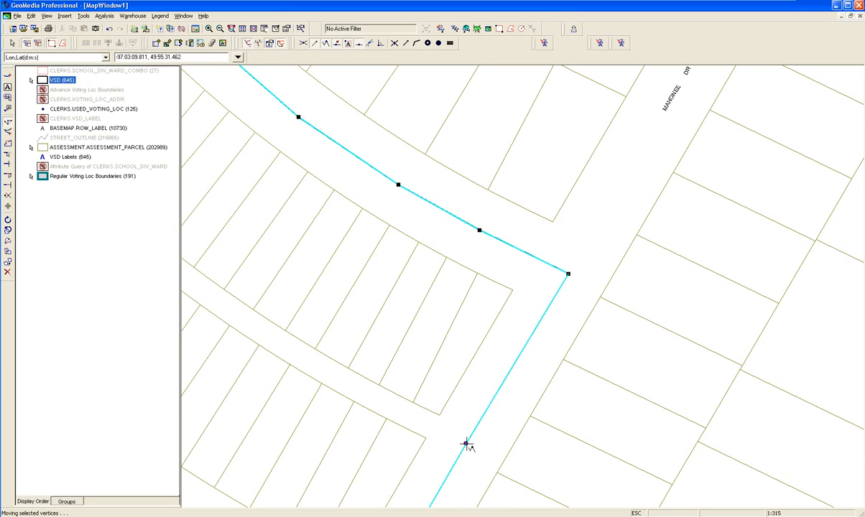
key("Delete")
key("Return")
Step: Check the remaining boundary corners from Mahonee Dr to Molson St against the lot lines, and return to the overview of NK13 and its neighbours
left_click(220, 30)
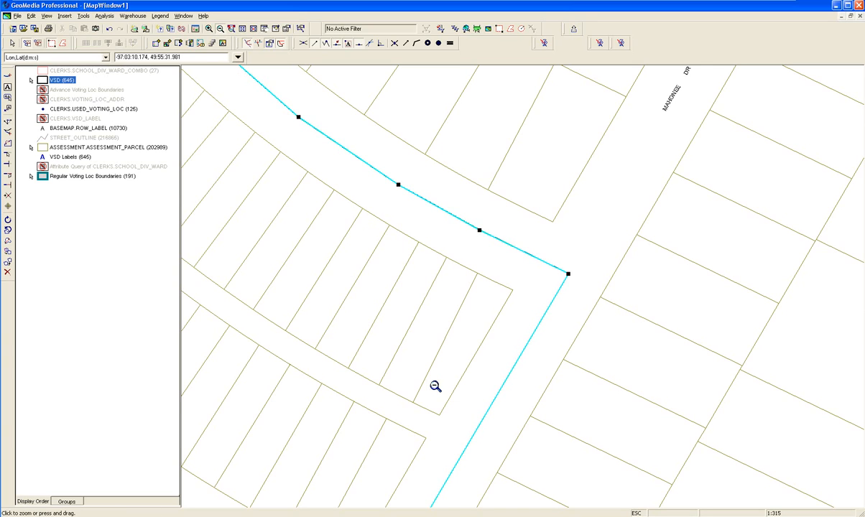
left_click(435, 388)
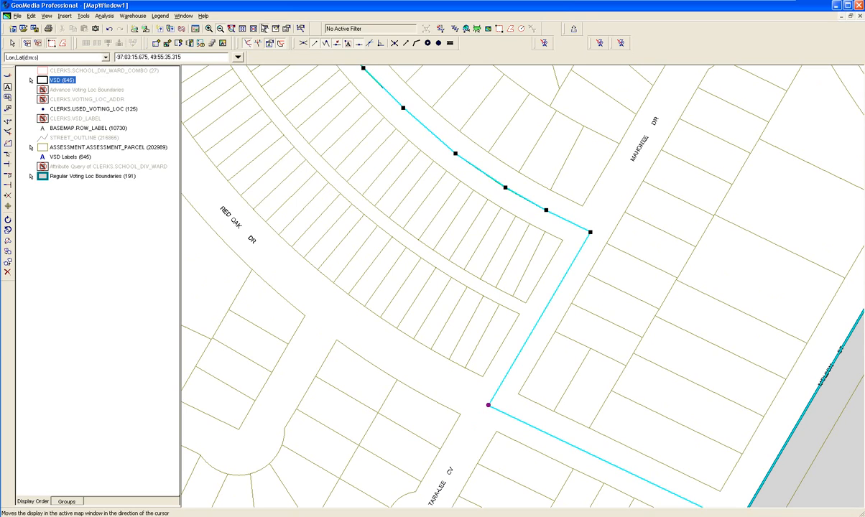
left_click(248, 28)
left_click_drag(514, 359, 447, 280)
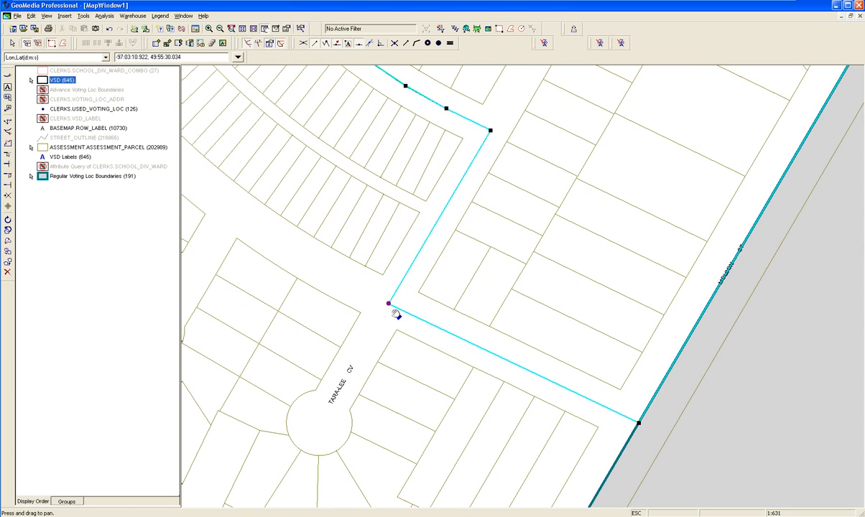
left_click(209, 28)
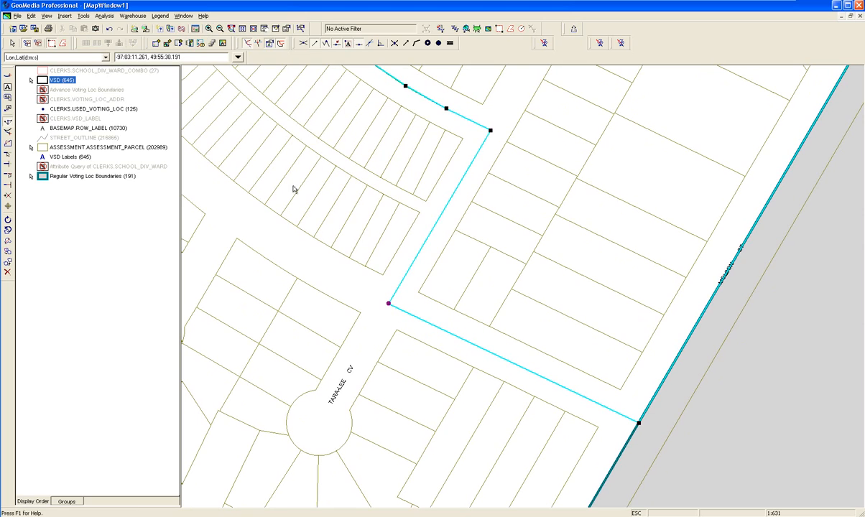
left_click_drag(346, 246, 455, 383)
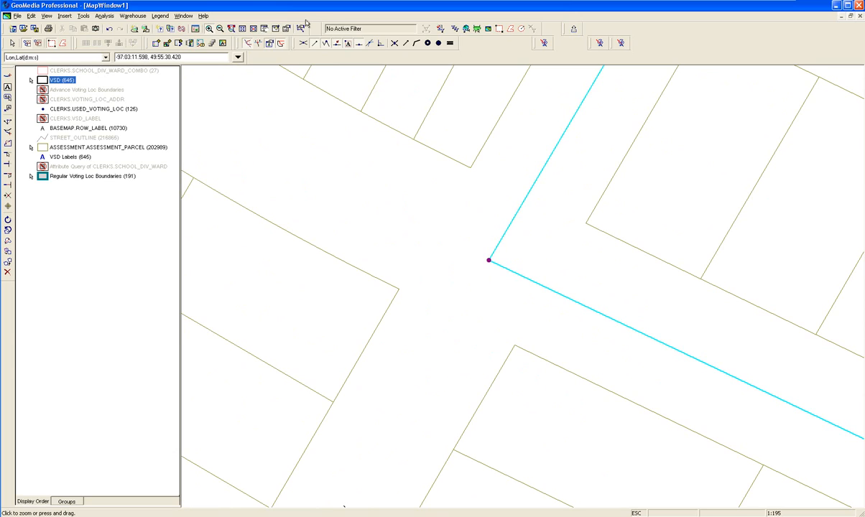
left_click(253, 29)
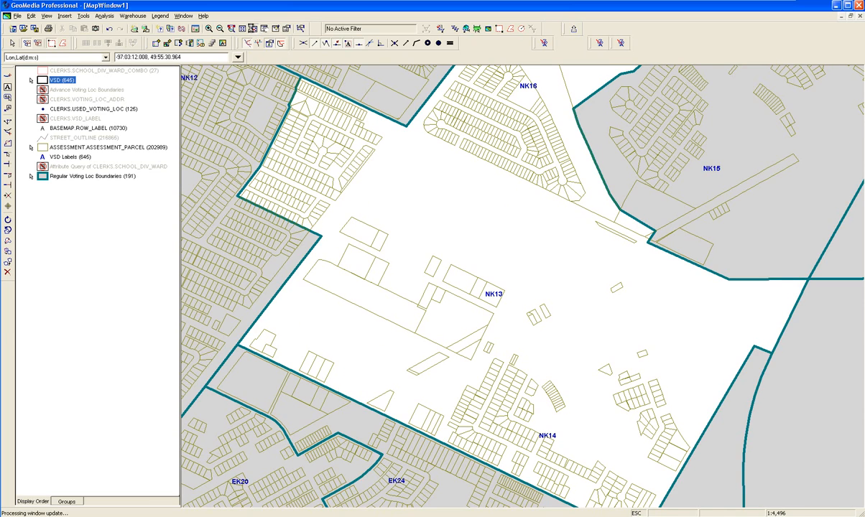
Step: Turn off the display of the ASSESSMENT.ASSESSMENT_PARCEL and BASEMAP.ROW_LABEL layers
left_click(397, 313)
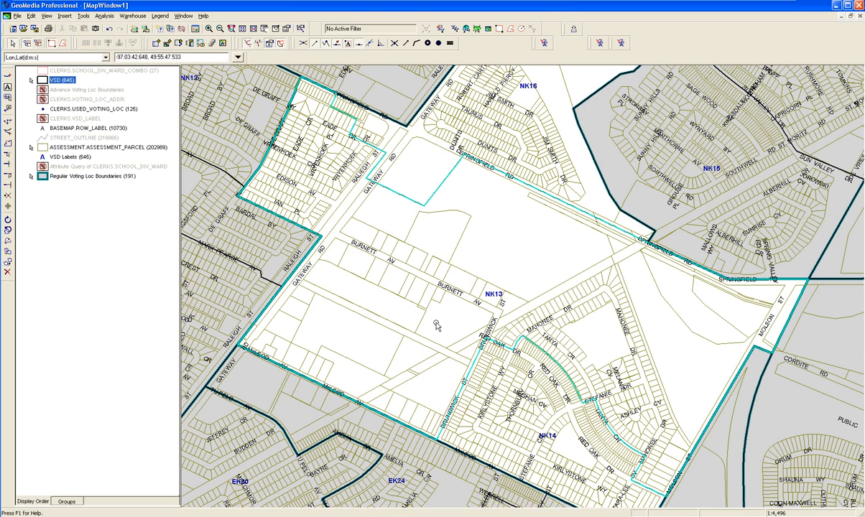
right_click(88, 148)
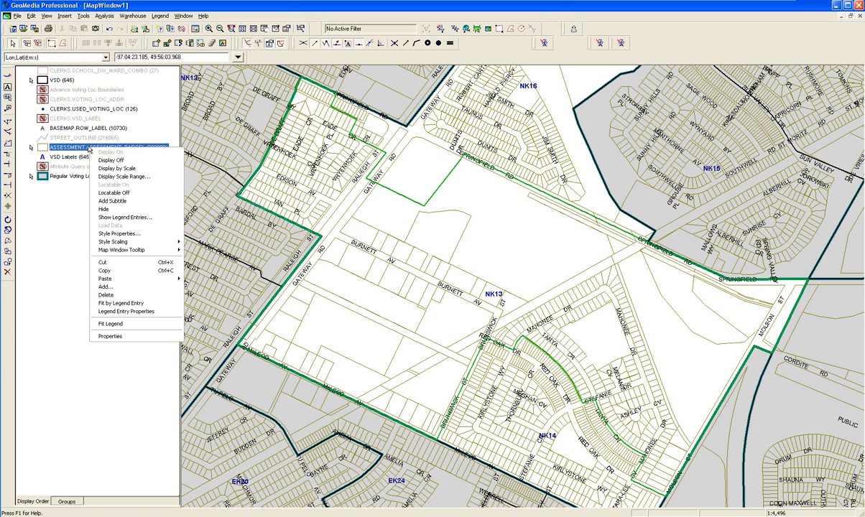
left_click(119, 158)
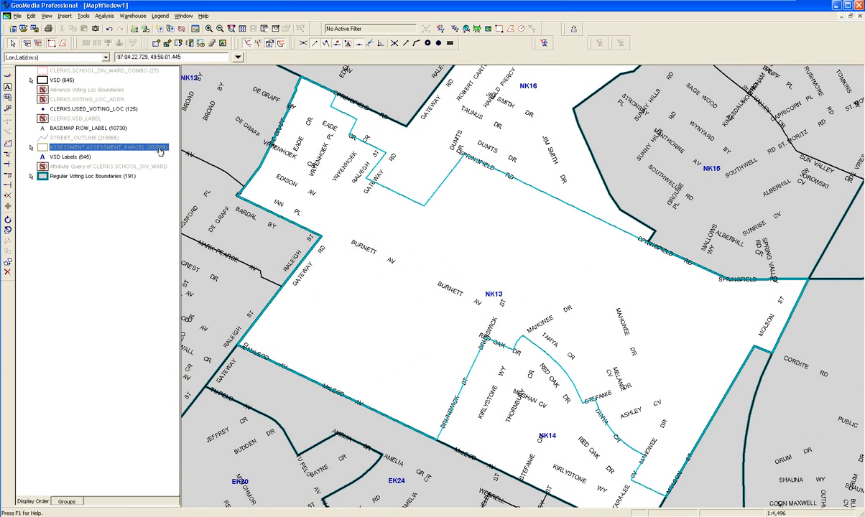
right_click(104, 129)
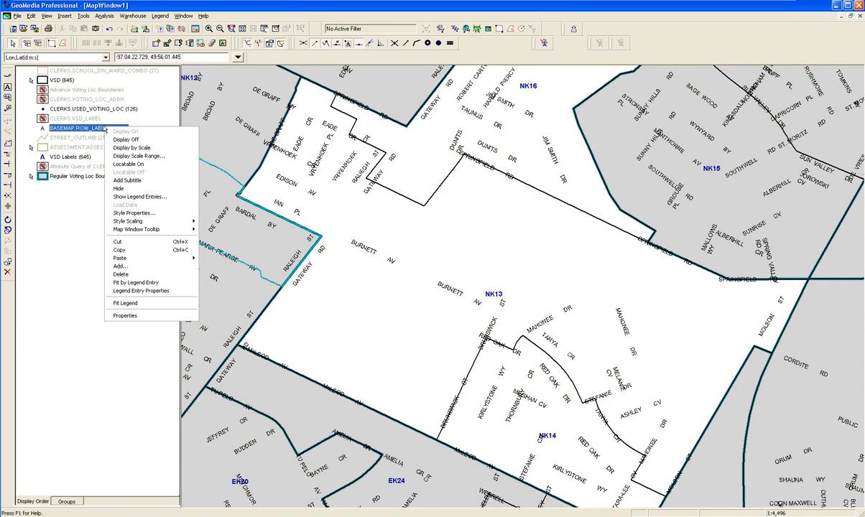
left_click(119, 139)
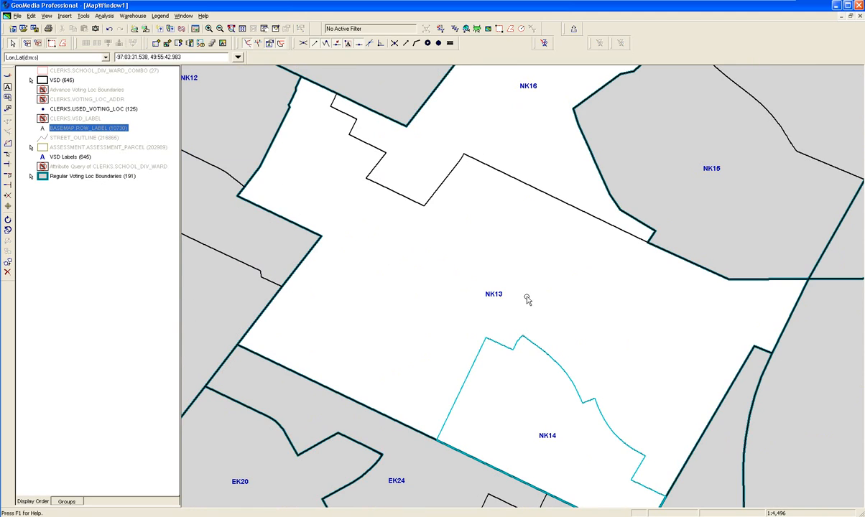
Step: Display the STREET_OUTLINE layer to compare the edited boundaries with the streets, and turn it off again
right_click(108, 139)
left_click(119, 144)
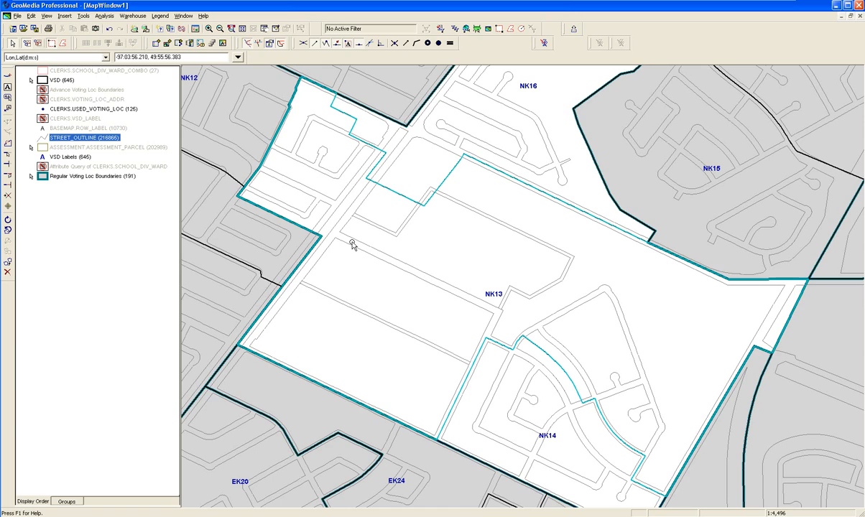
right_click(79, 139)
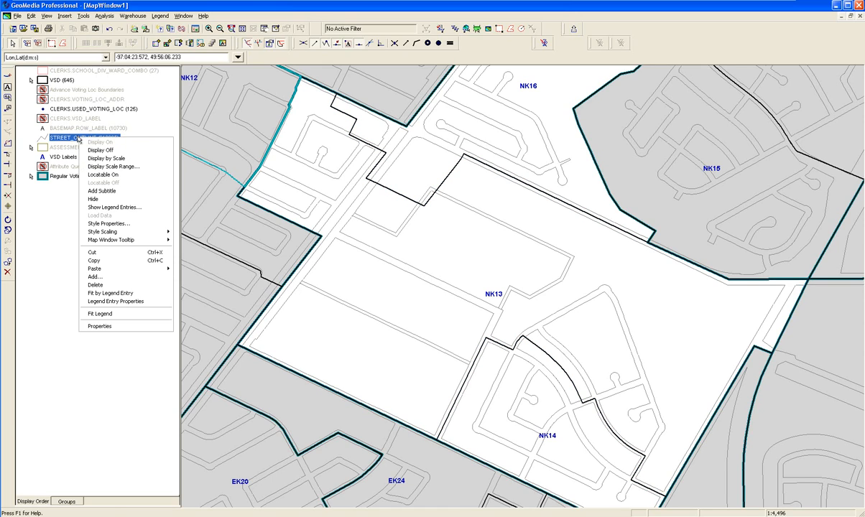
left_click(83, 143)
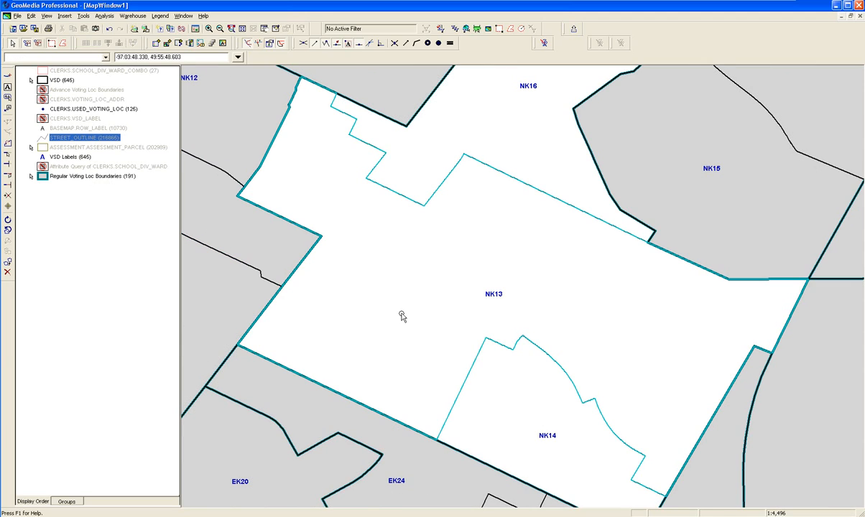
Step: Select the NK13, NK14 and NK16 subdivisions together and build one regular voting location boundary from them
left_click(402, 309)
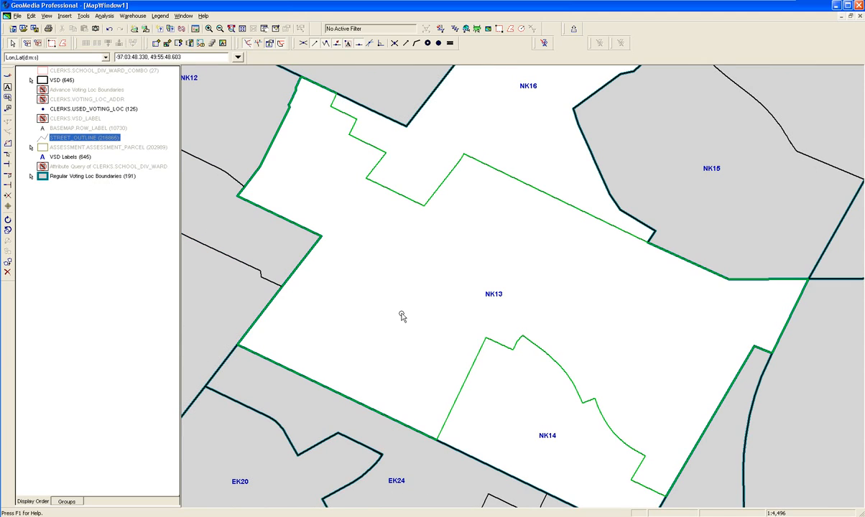
left_click(543, 151, "ctrl")
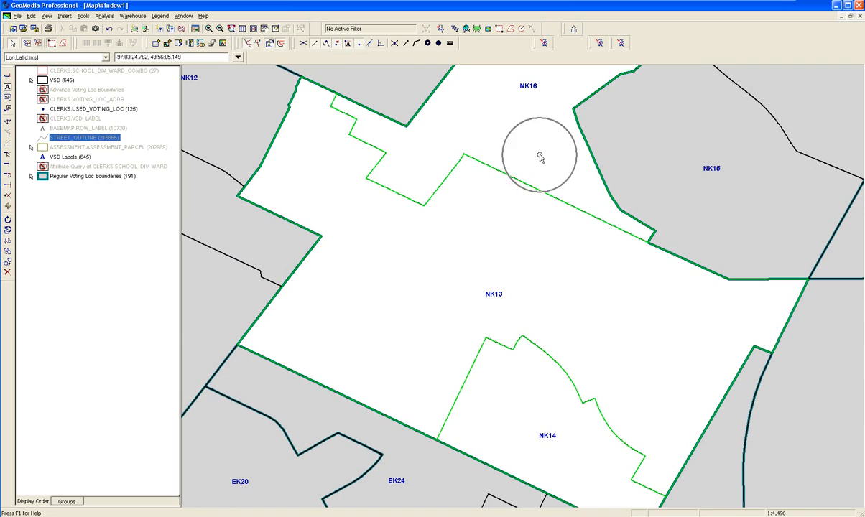
left_click(621, 43)
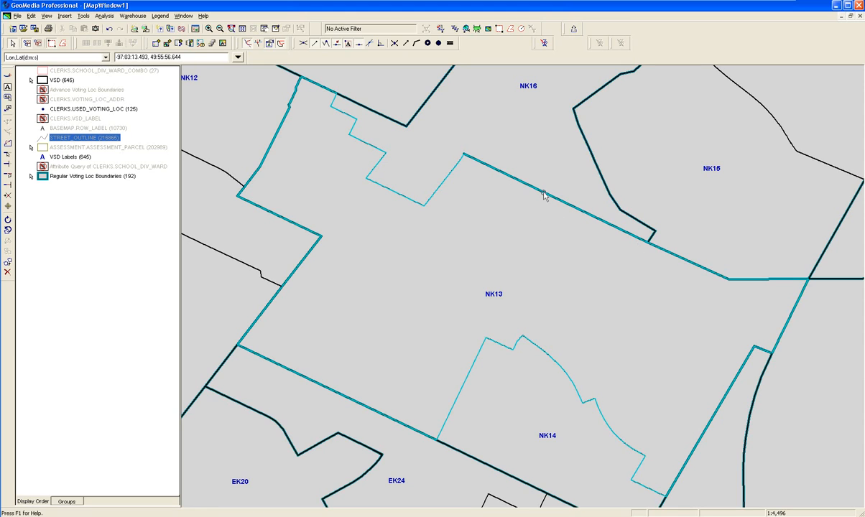
Step: Hide the VSD layer to examine the merged voting location boundary between NK13 and NK16, and display the layer again
left_click(525, 159)
left_click(532, 225)
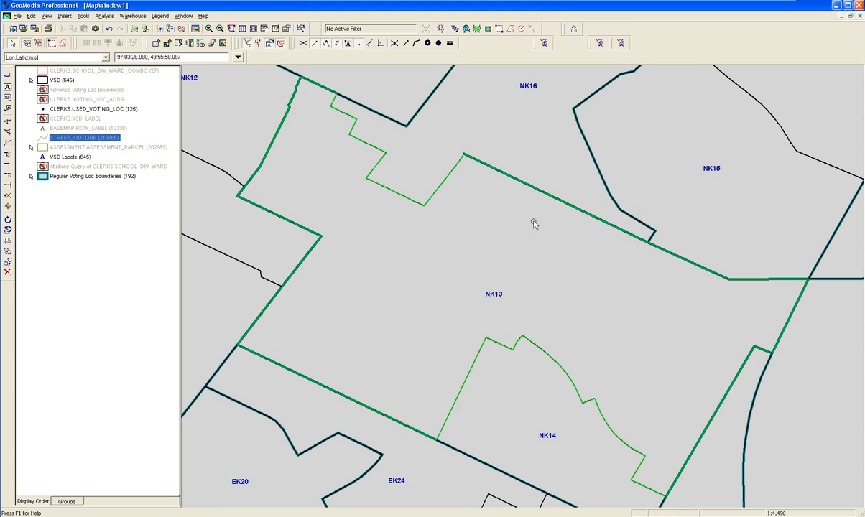
right_click(66, 80)
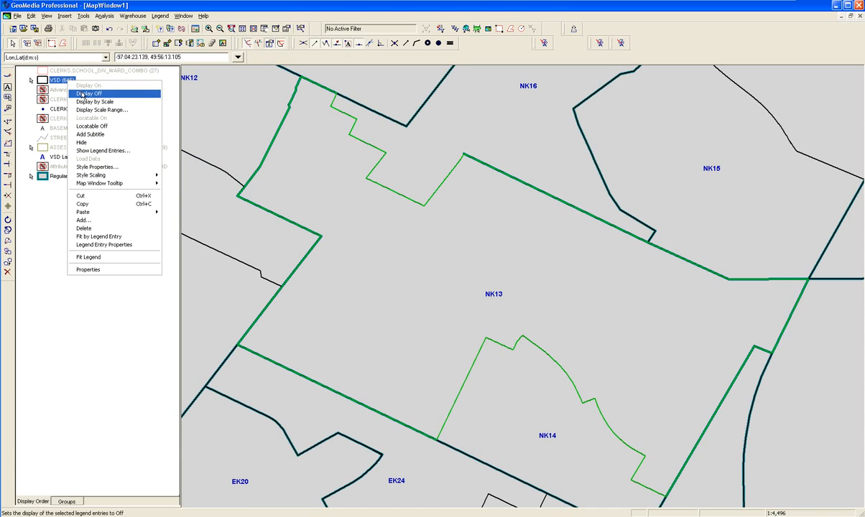
left_click(82, 94)
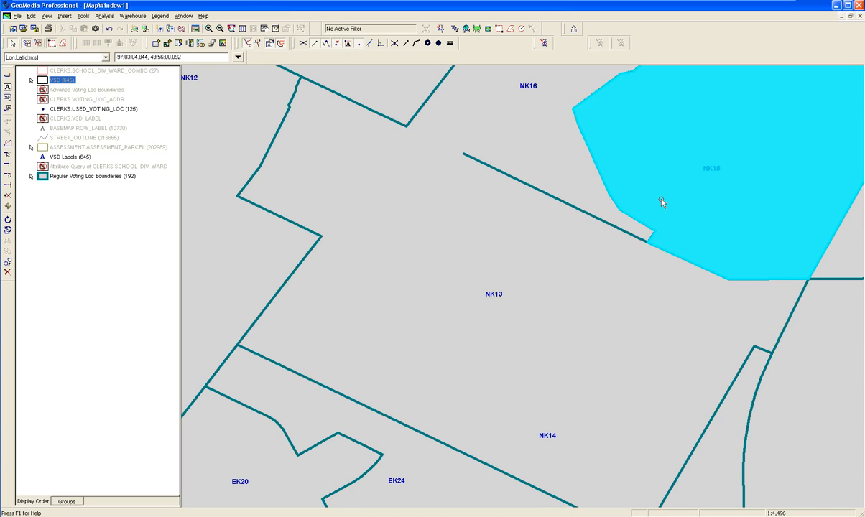
left_click(608, 329)
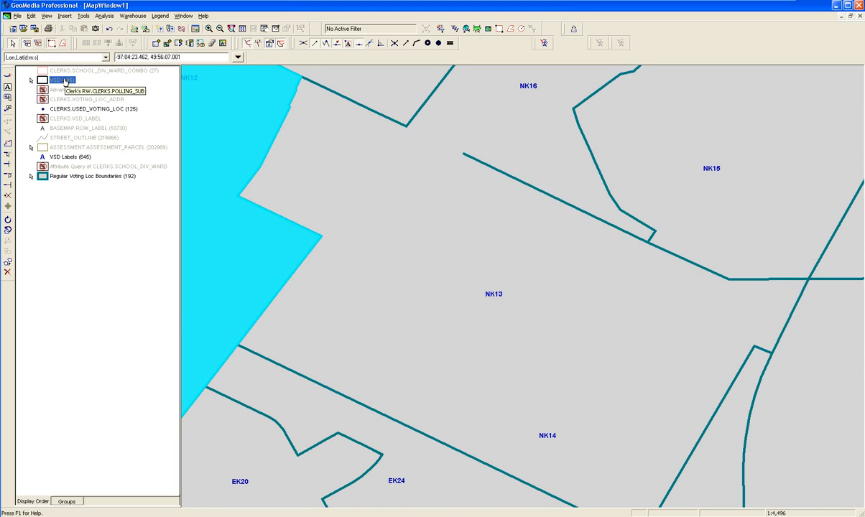
right_click(65, 82)
left_click(74, 85)
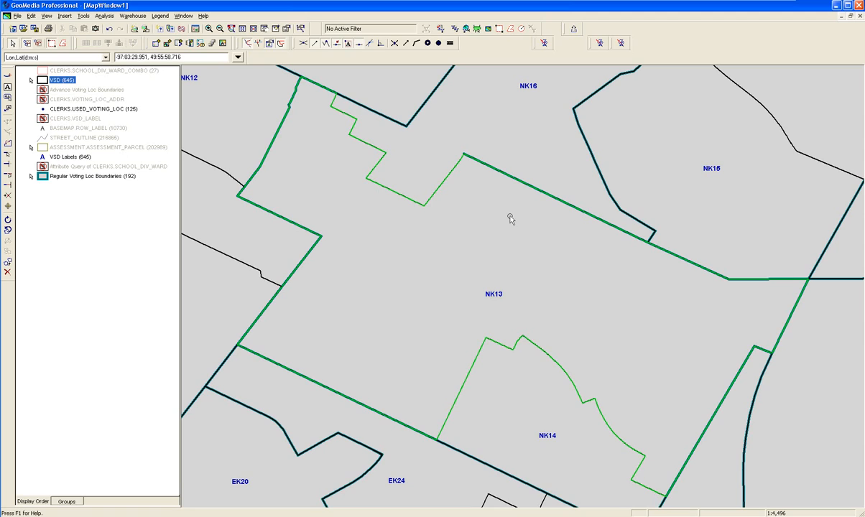
Step: Select the NK13 feature among the overlapping ones and delete it from the VSD layer
left_click(538, 128)
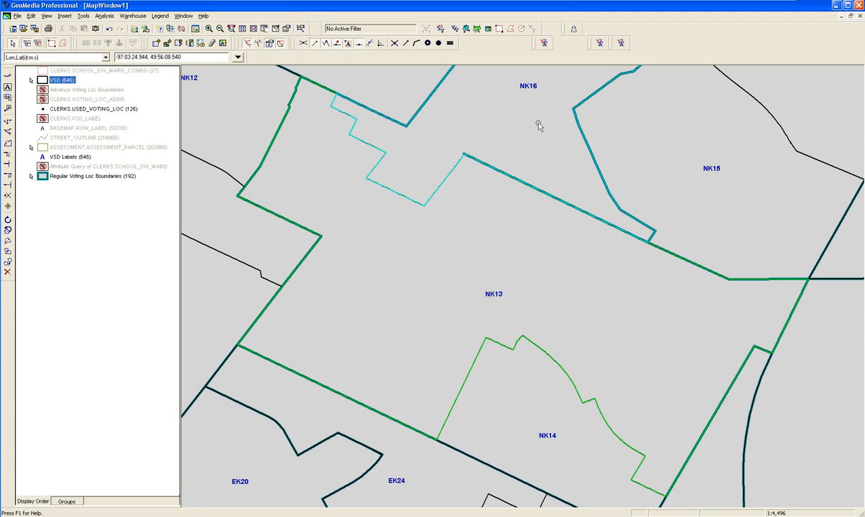
left_click(518, 241)
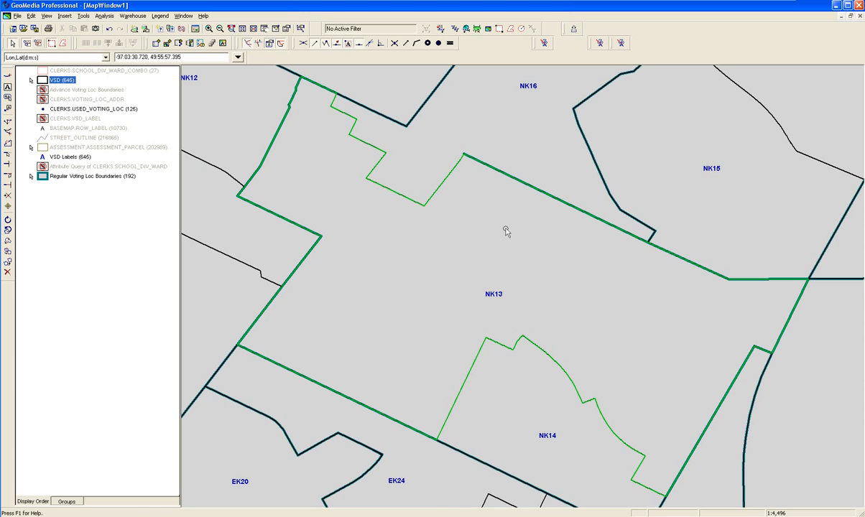
right_click(506, 231)
left_click(481, 224)
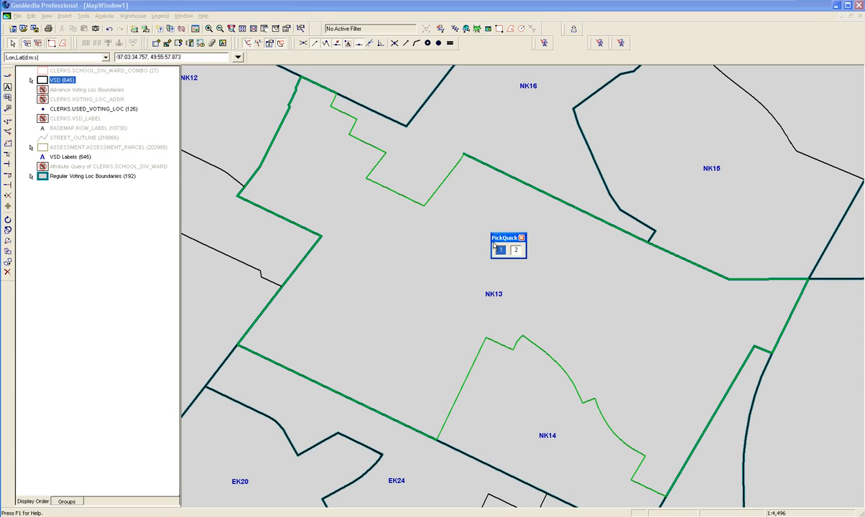
left_click(500, 249)
key("Escape")
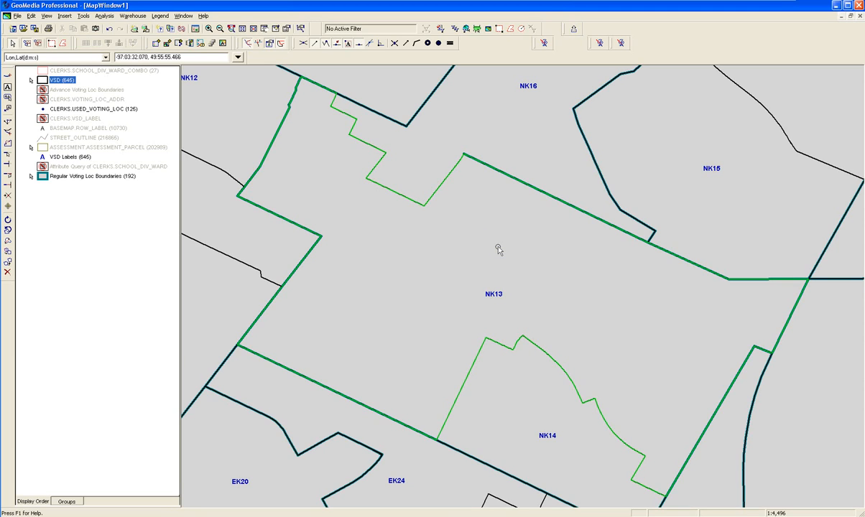
key("Delete")
key("Return")
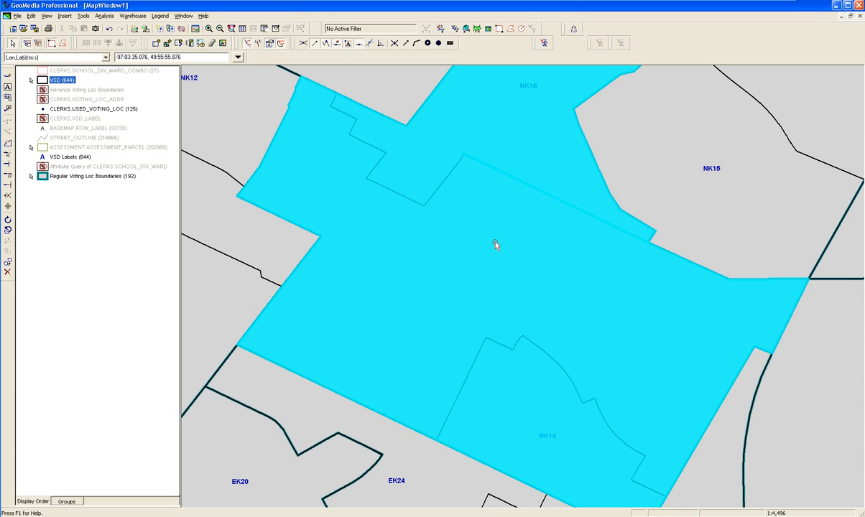
Step: Delete the merged regular voting location boundary covering the NK13, NK14 and NK16 areas
left_click(495, 245)
key("Delete")
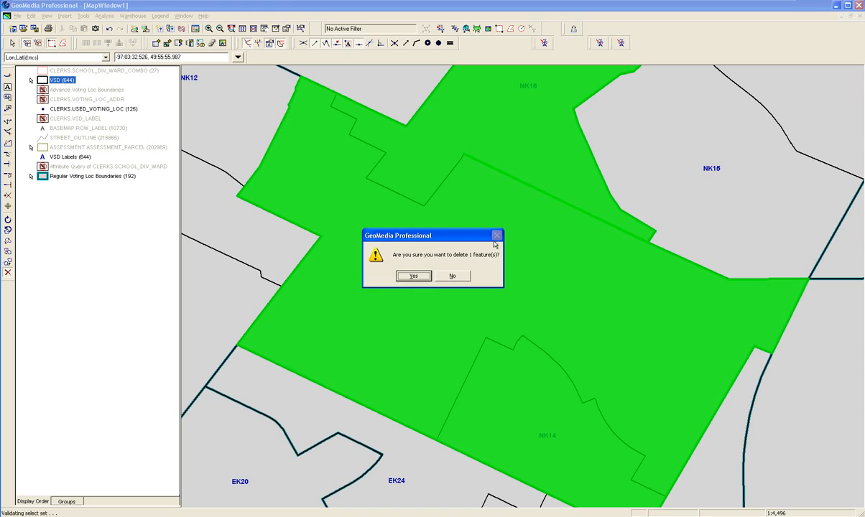
key("Return")
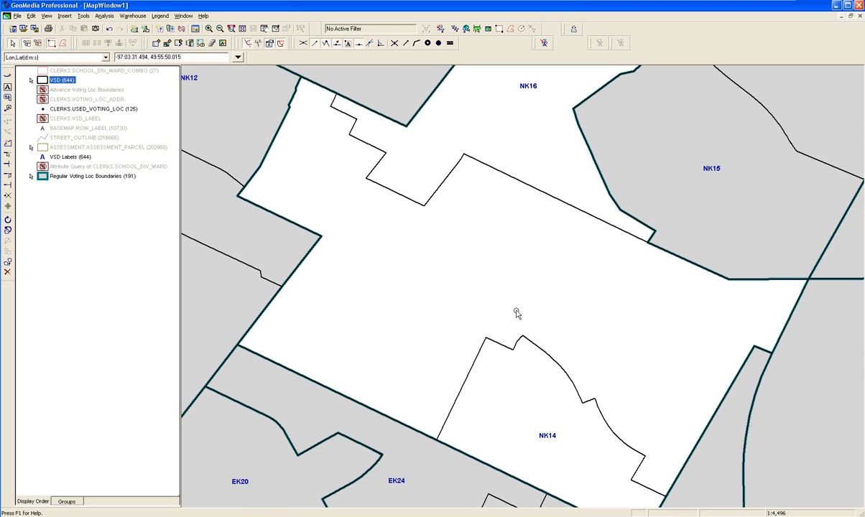
left_click(517, 116)
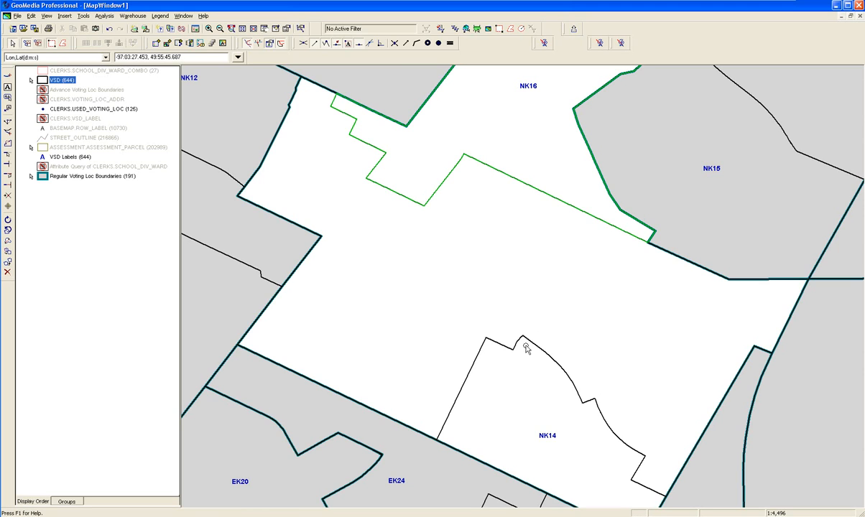
left_click(514, 402)
key("Escape")
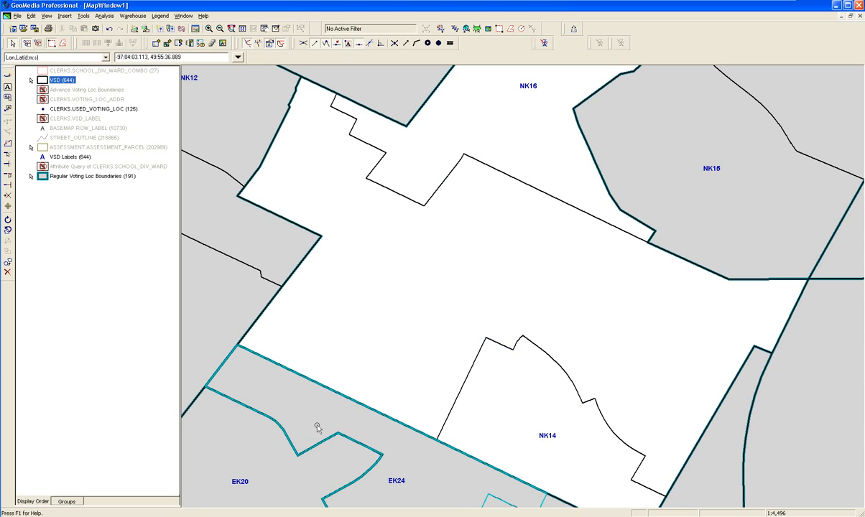
Step: Select NK16, NK15, NK14, EK24 and the other subdivisions that surround the empty NK13 area
left_click(505, 131)
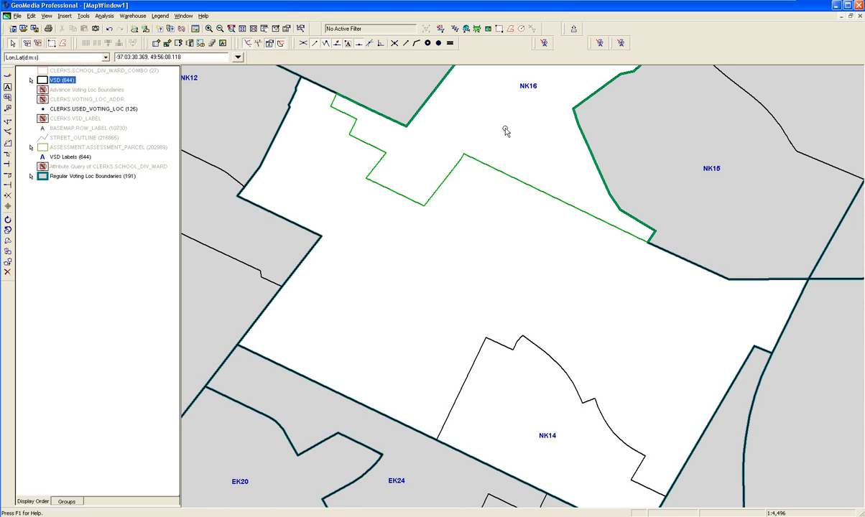
left_click(663, 200, "ctrl")
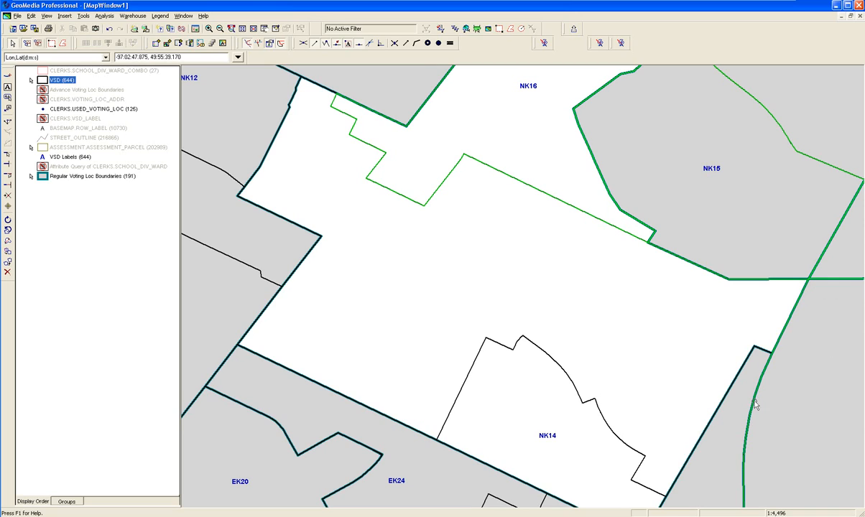
left_click(589, 480, "ctrl")
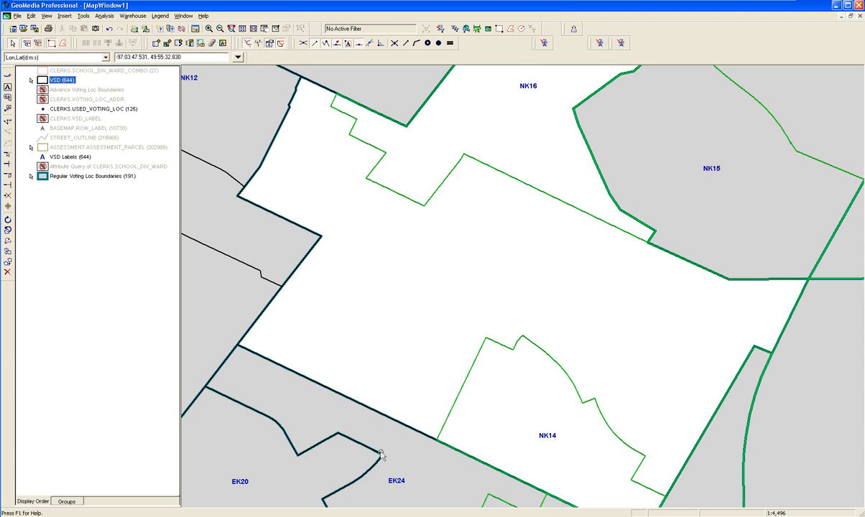
left_click(345, 424, "ctrl")
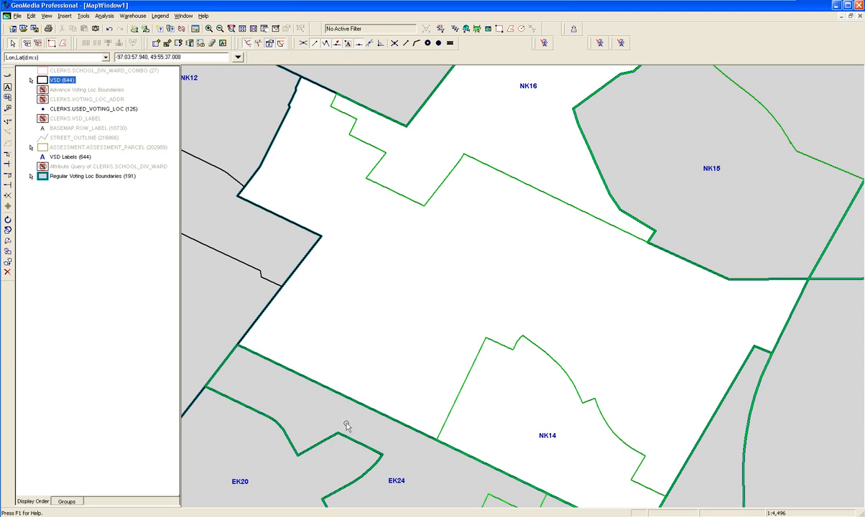
left_click(205, 291, "ctrl")
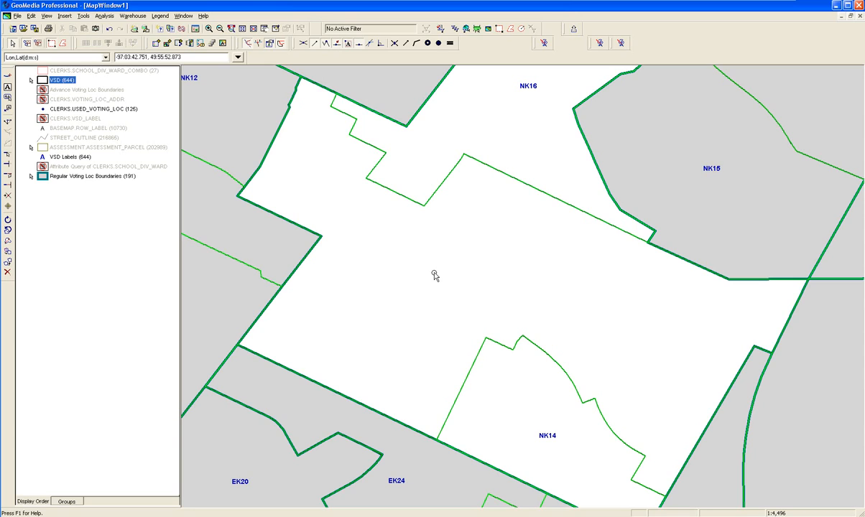
Step: Fill the enclosed gap with an interactive area by face in CLERKS.POLLING_SUB and set its PSD_NAME to NK13
left_click(60, 16)
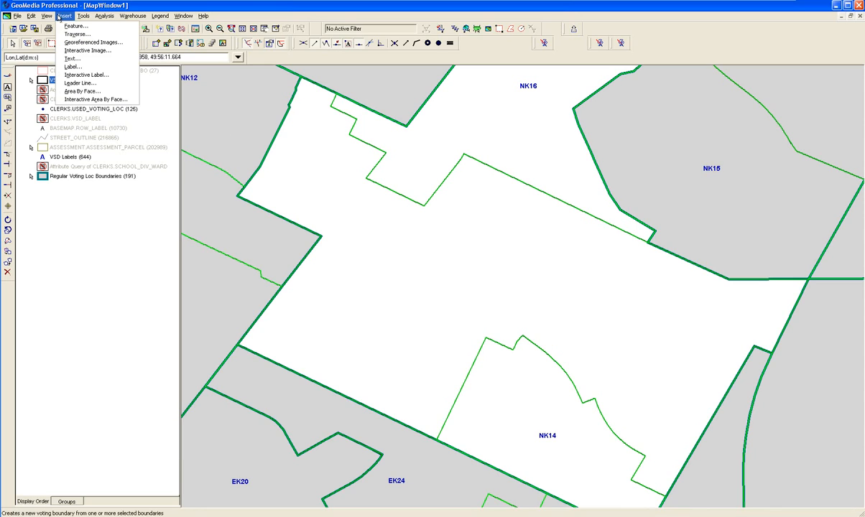
left_click(87, 100)
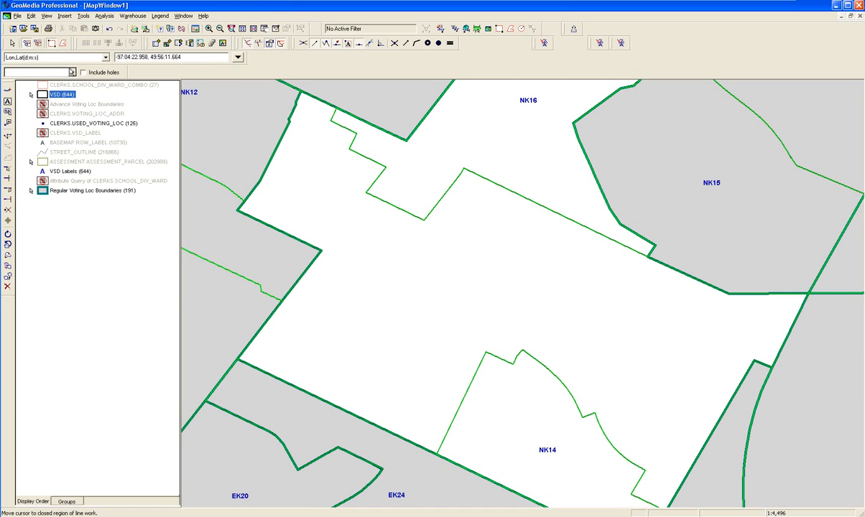
left_click(71, 72)
double_click(32, 82)
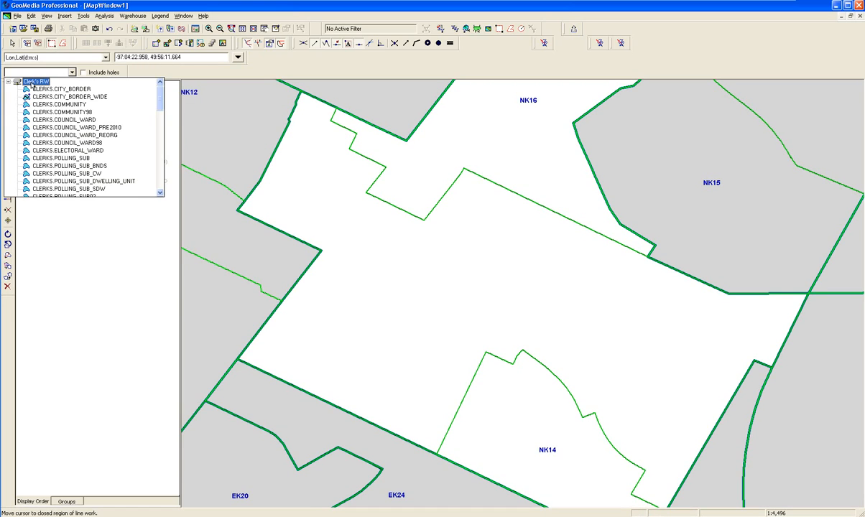
left_click(66, 158)
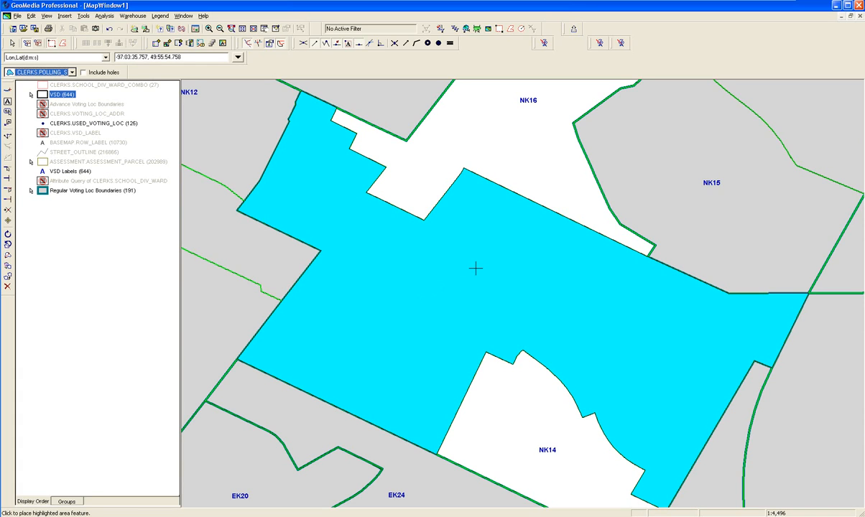
left_click(433, 309)
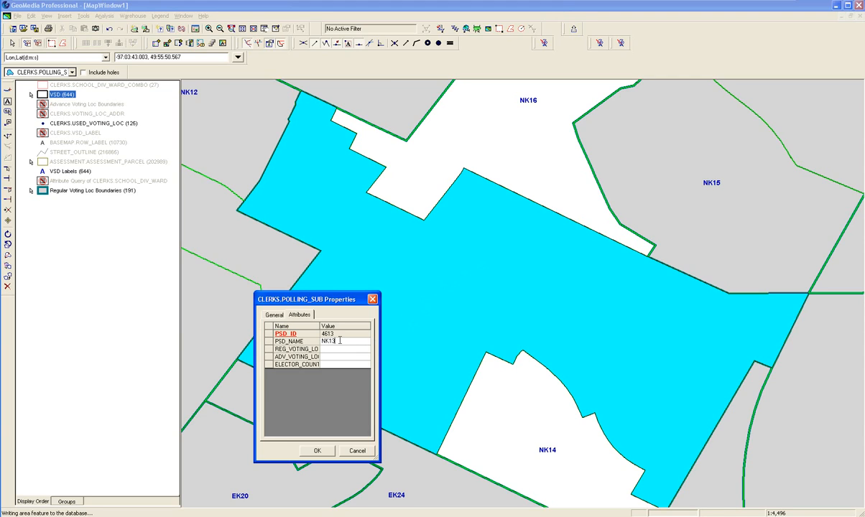
left_click(317, 451)
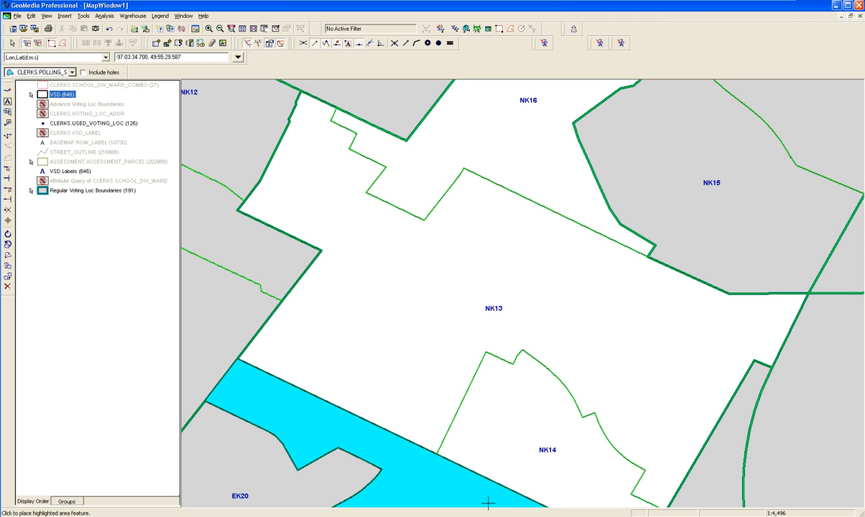
left_click(440, 344)
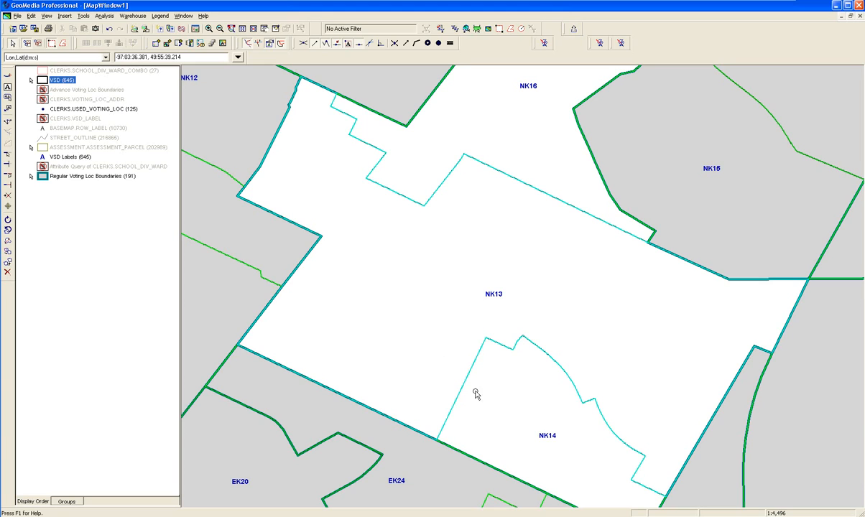
Step: Build a regular voting location boundary from NK13, NK14 and NK16, and hide the VSD layer to inspect the merged area
left_click(416, 293)
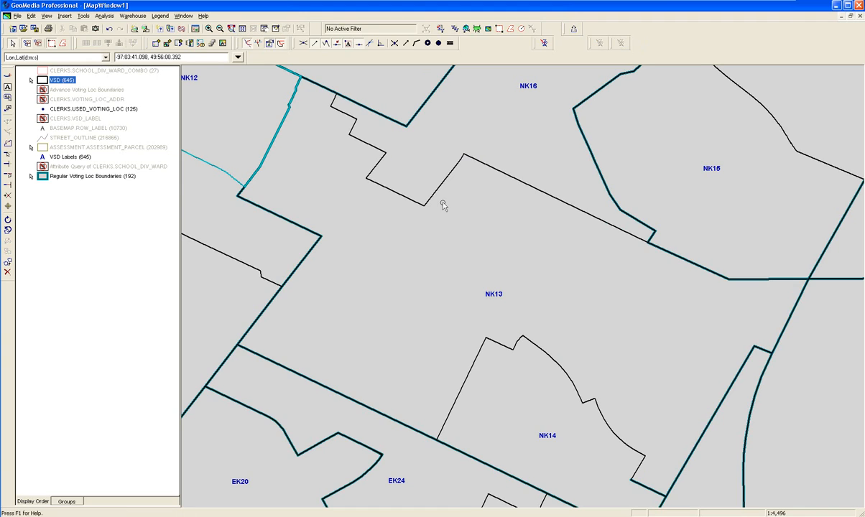
left_click(470, 259)
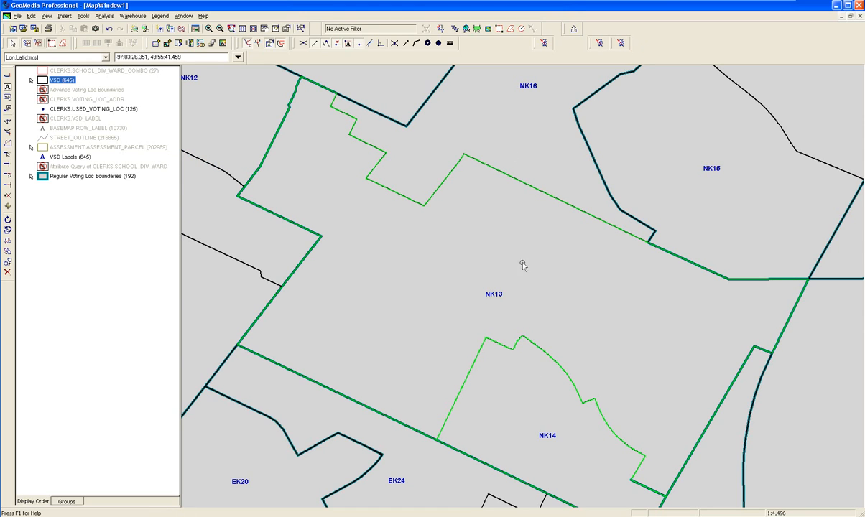
left_click(460, 80, "ctrl")
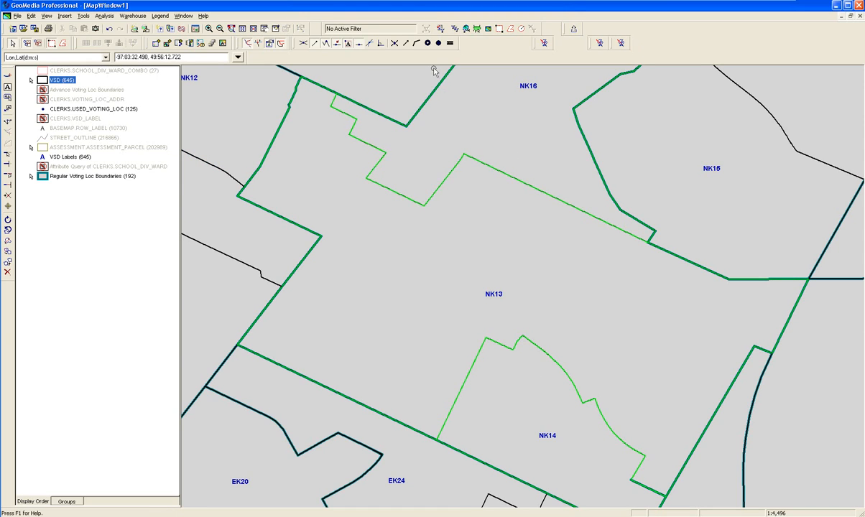
left_click(254, 28)
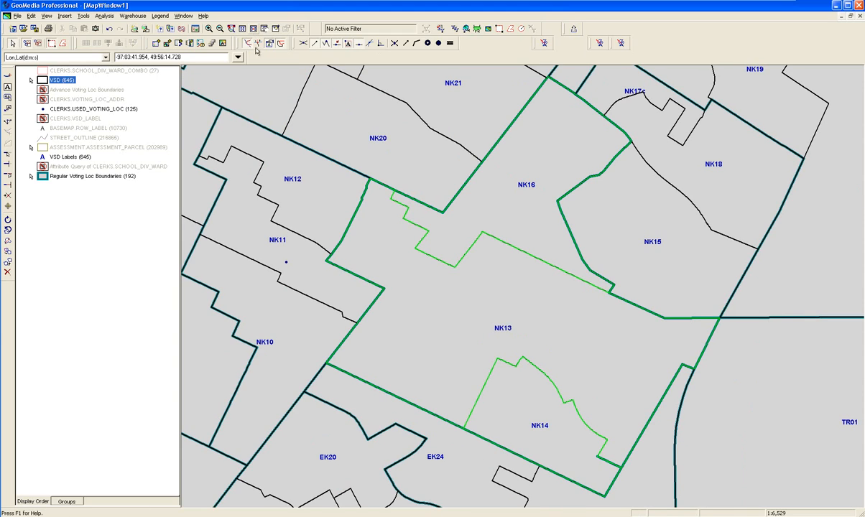
left_click(511, 291)
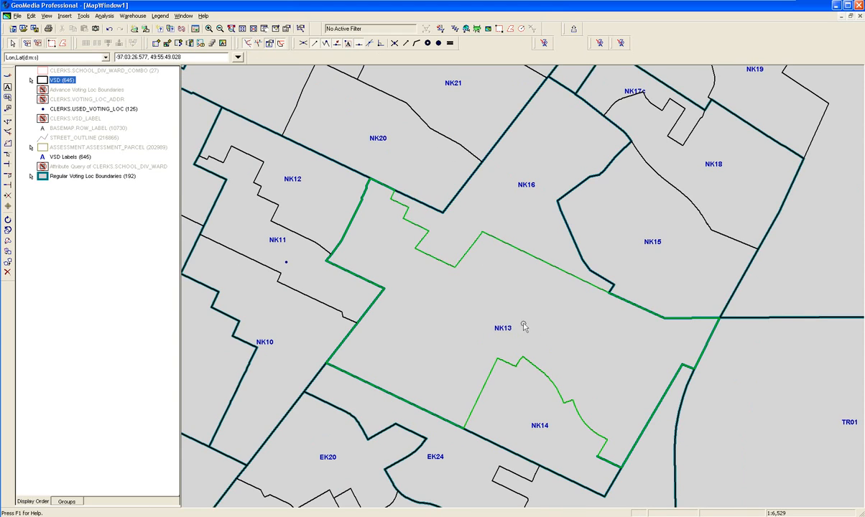
right_click(61, 80)
left_click(72, 93)
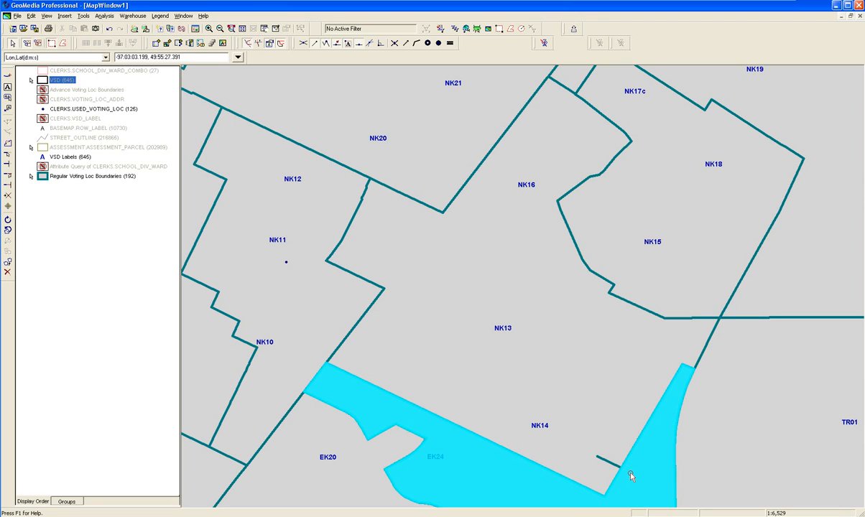
Step: Delete the merged regular voting location boundary over NK13, NK14 and NK16, and display the VSD layer again
left_click(557, 410)
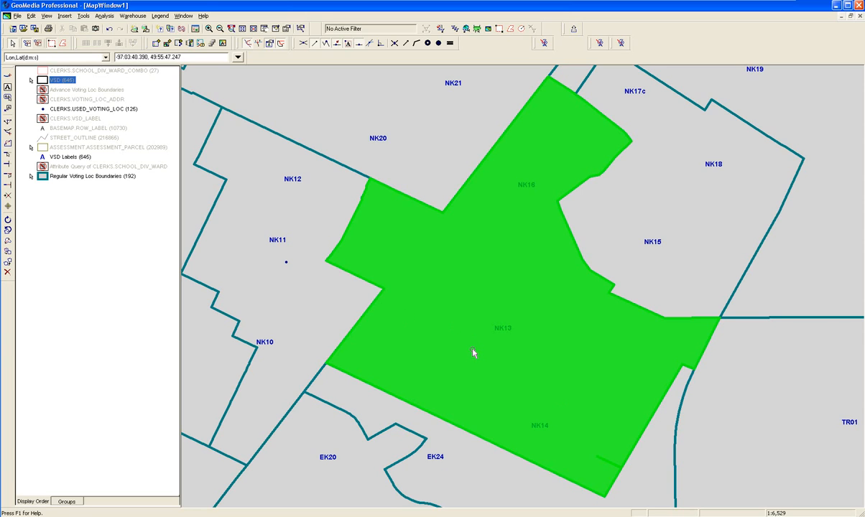
key("Delete")
key("Return")
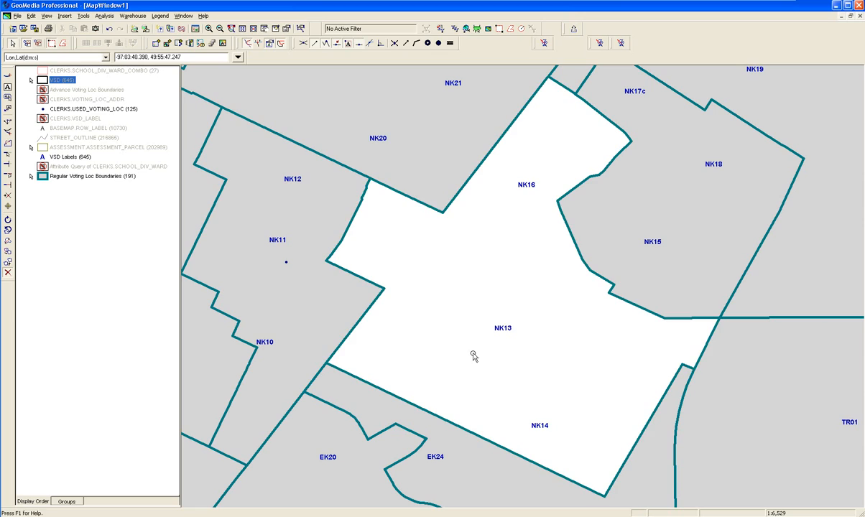
right_click(68, 82)
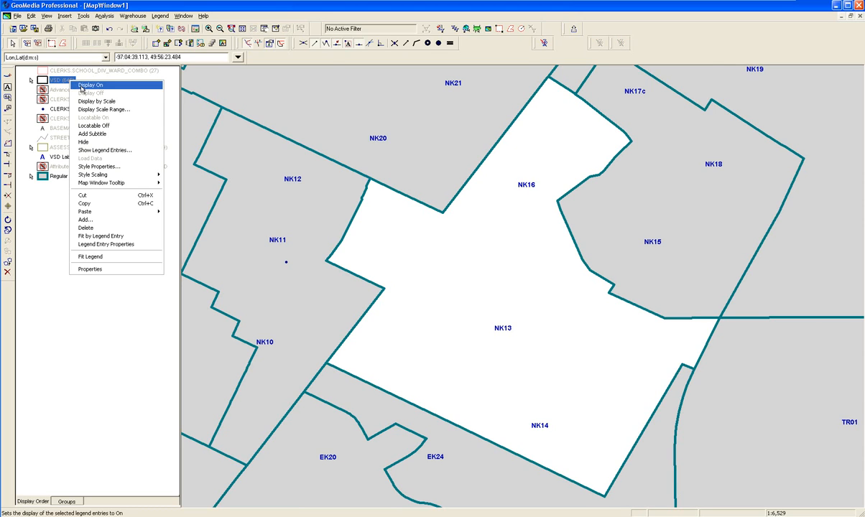
left_click(82, 85)
Step: Delete the NK14 subdivision from the VSD layer
left_click(506, 406)
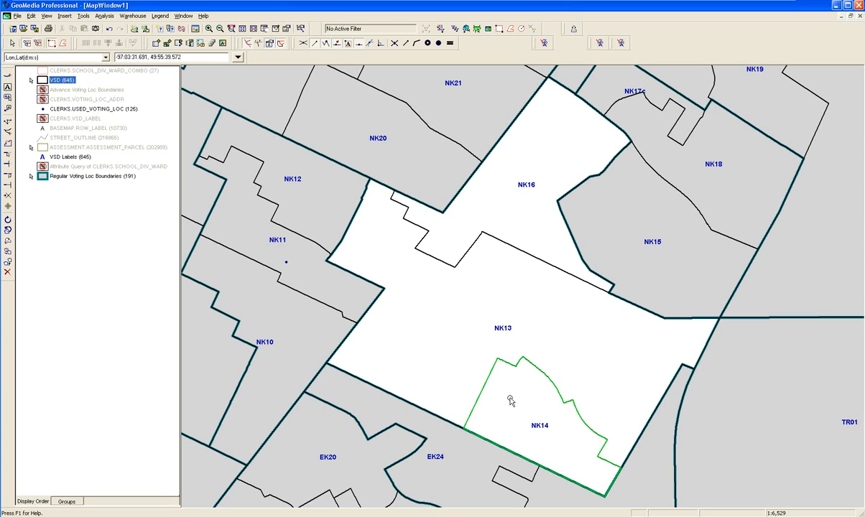
key("Delete")
key("Return")
Step: Recreate the deleted area from its selected neighbours NK13 and EK24 as a CLERKS.POLLING_SUB area by face, with PSD_NAME NK14
left_click(576, 362)
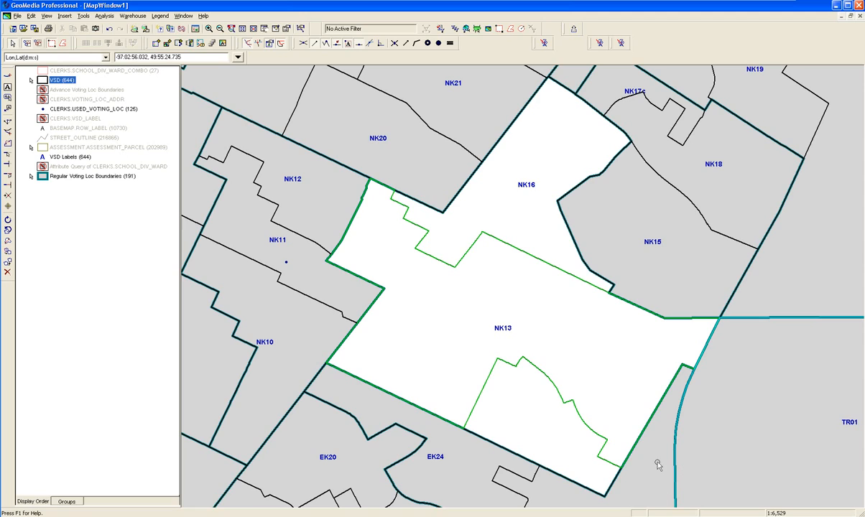
left_click(447, 479, "ctrl")
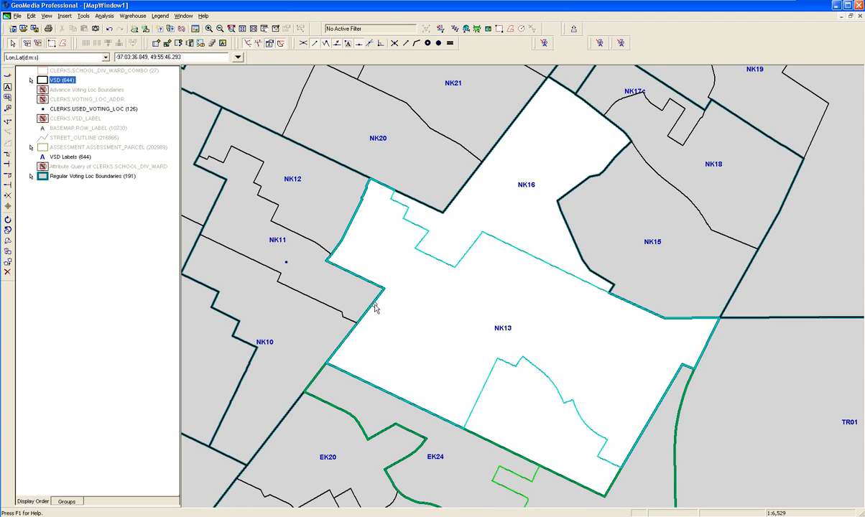
left_click(66, 16)
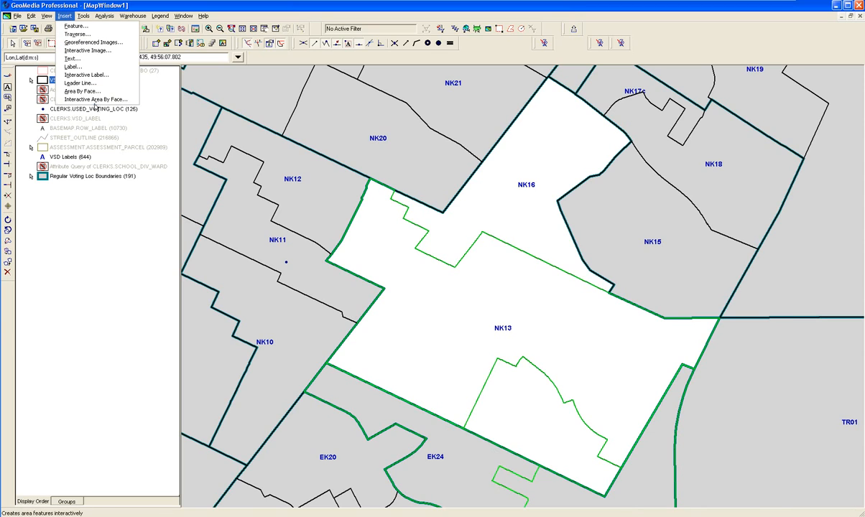
left_click(92, 100)
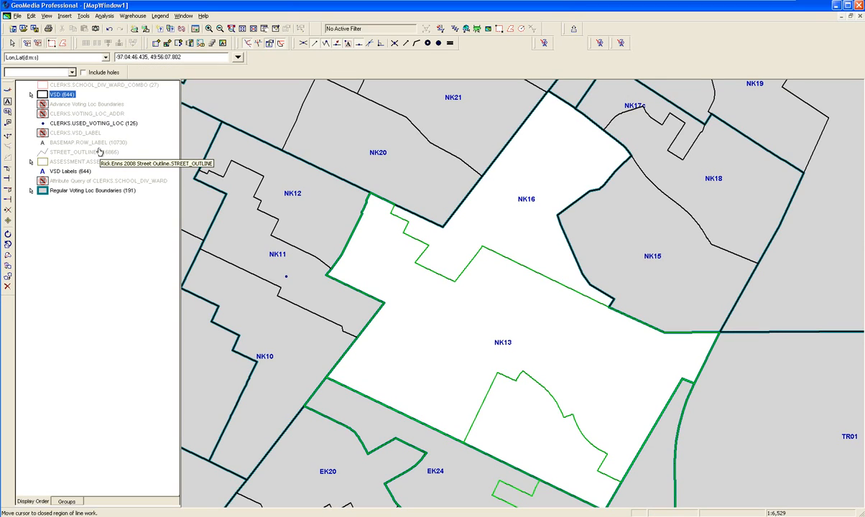
left_click(72, 72)
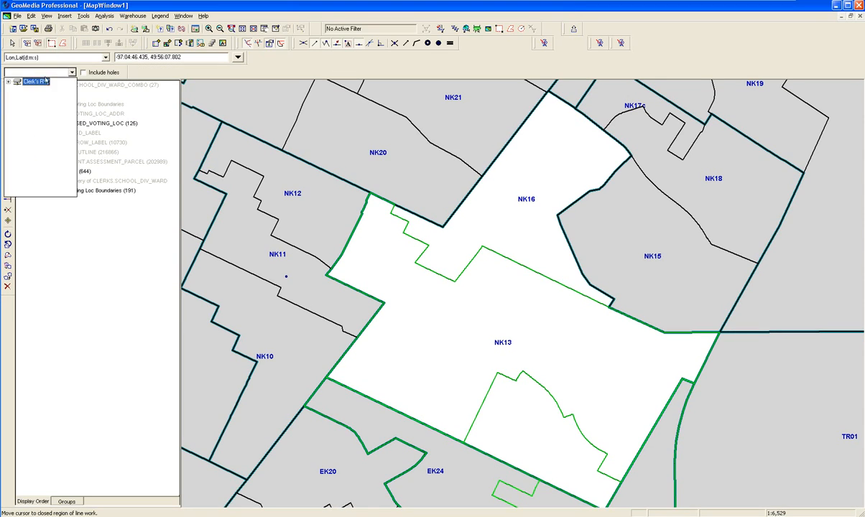
double_click(39, 82)
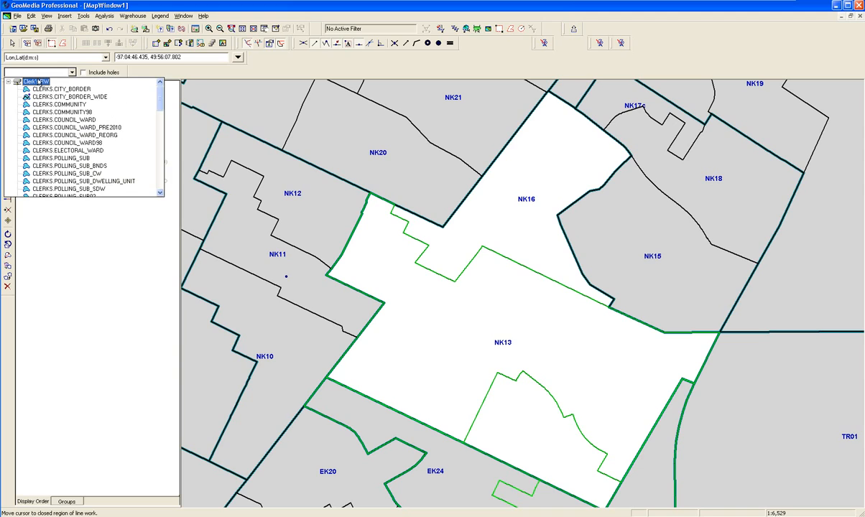
left_click(71, 158)
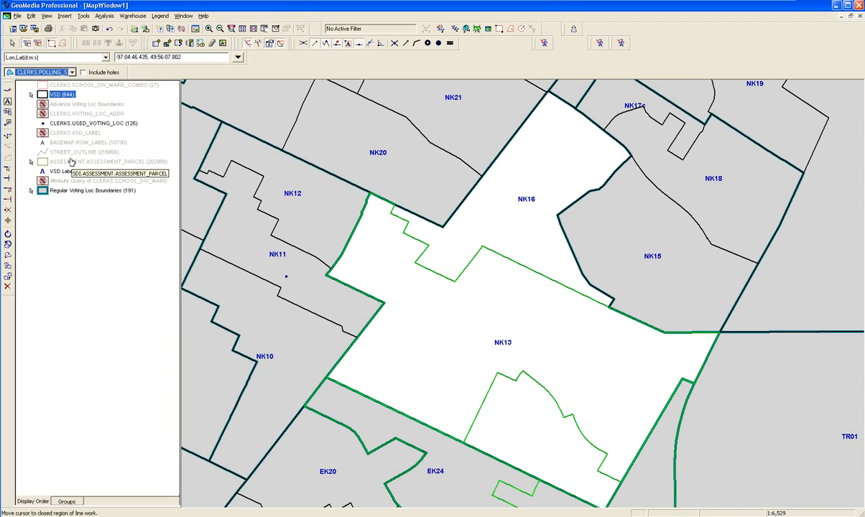
left_click(531, 438)
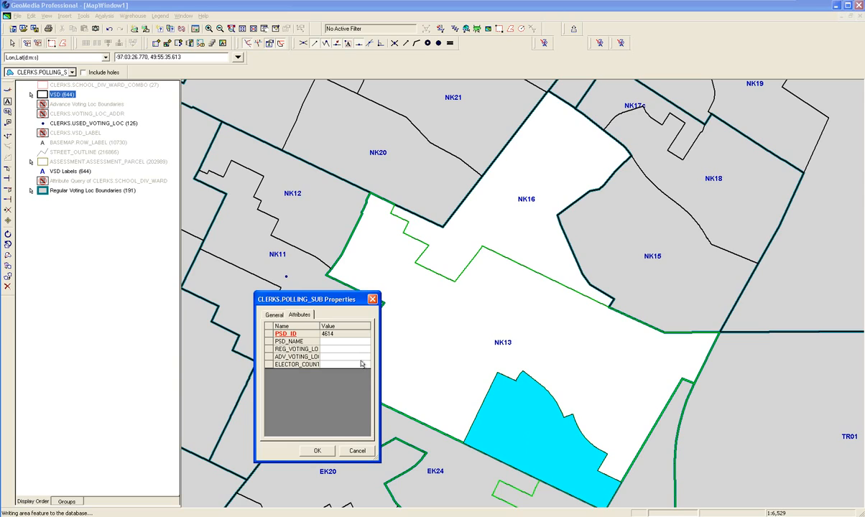
left_click(349, 341)
type("NK14")
left_click(317, 450)
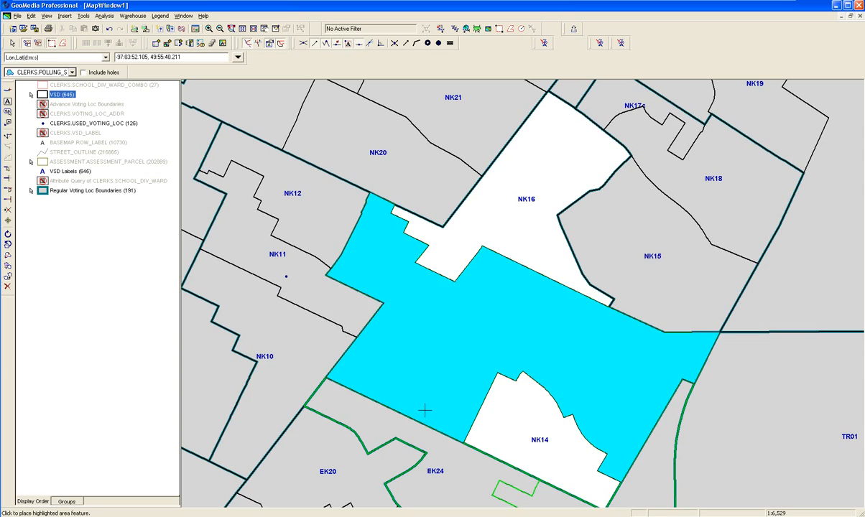
left_click(415, 407)
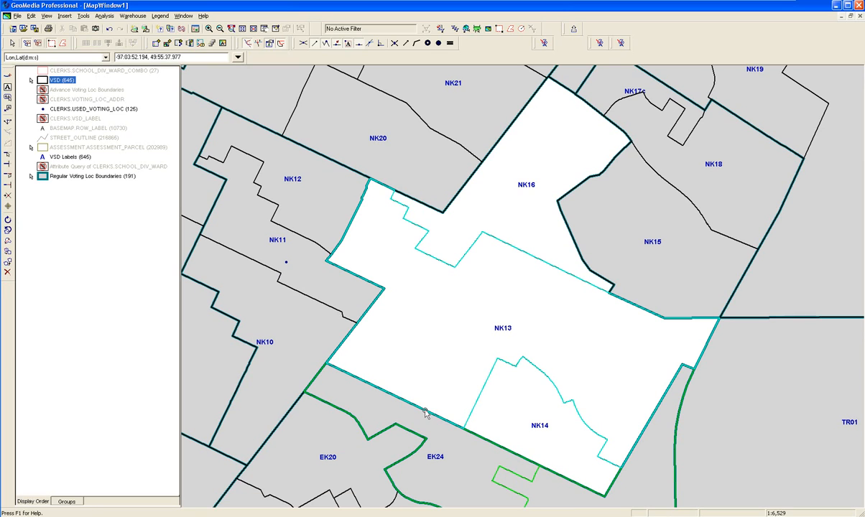
Step: Build one regular voting location boundary from NK14, NK13 and NK16, and hide the VSD layer to check the merge
left_click(505, 408)
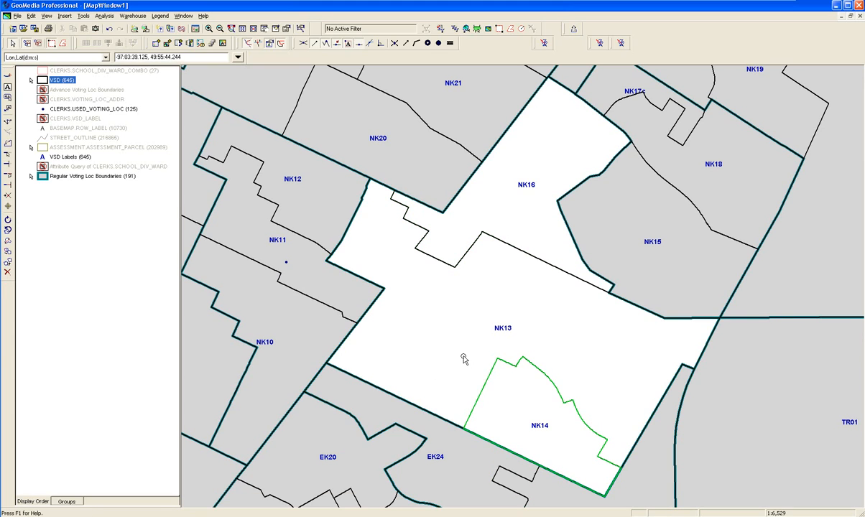
left_click(431, 332, "ctrl")
left_click(511, 212, "ctrl")
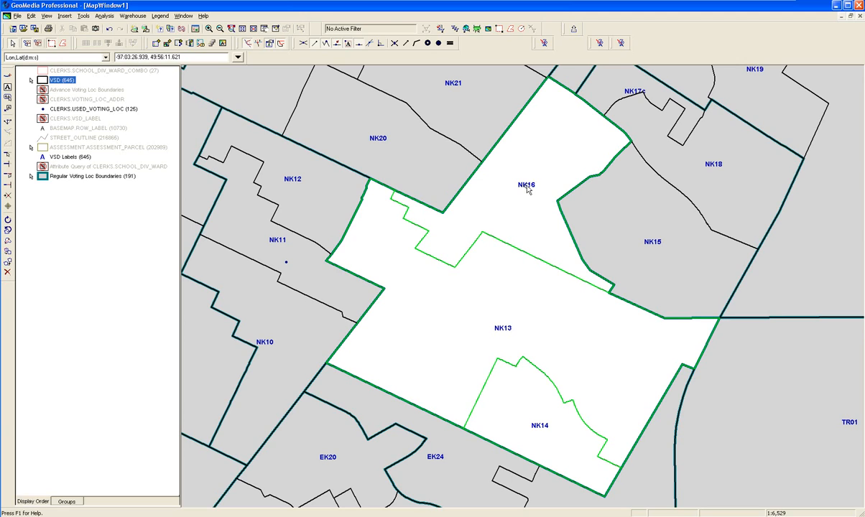
left_click(621, 43)
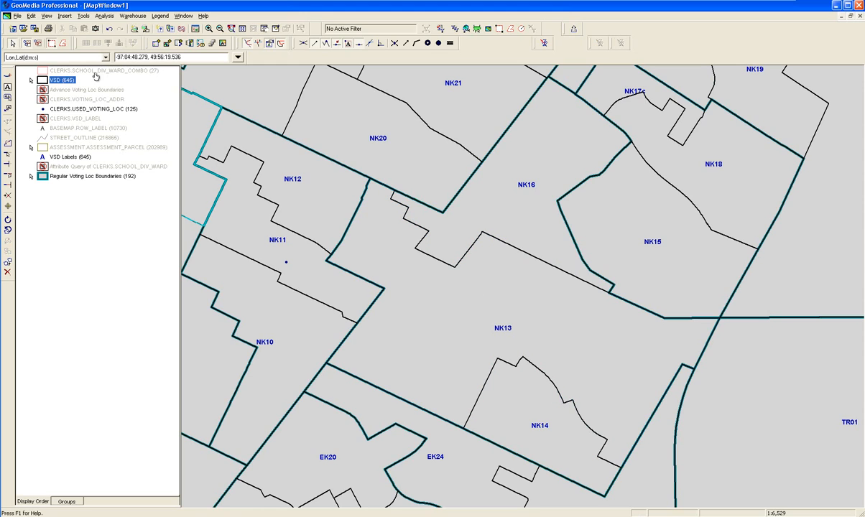
right_click(68, 84)
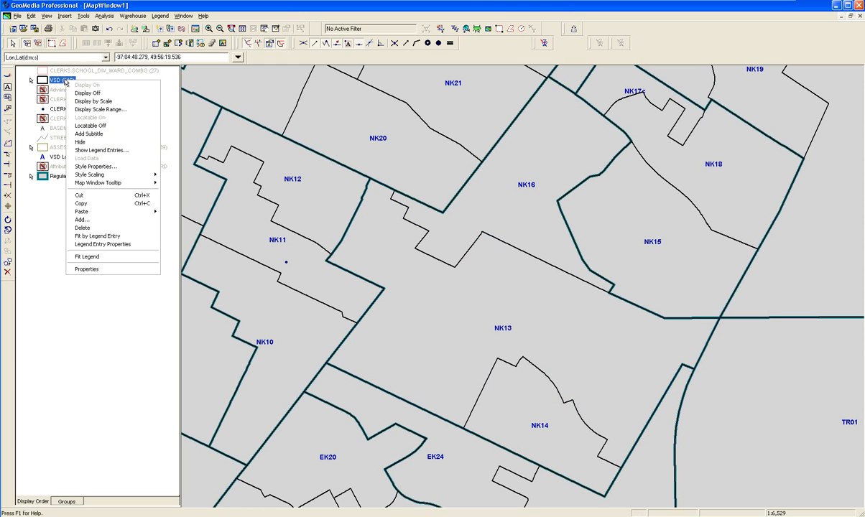
left_click(81, 93)
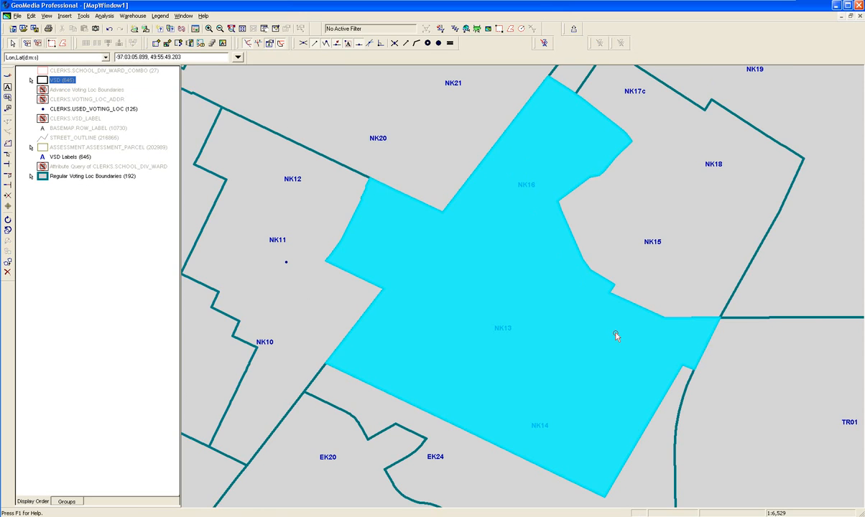